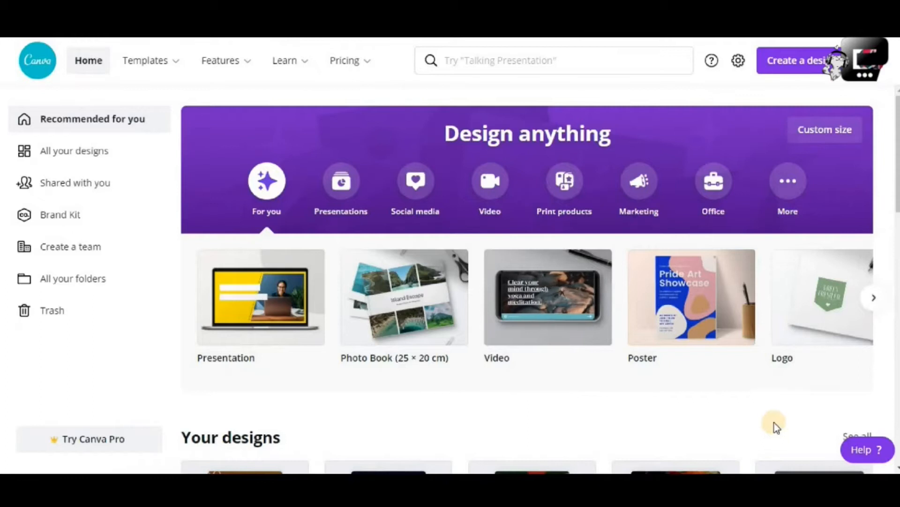
Step: Open the collection of poster templates in the Marketing category
mouse_move(159, 69)
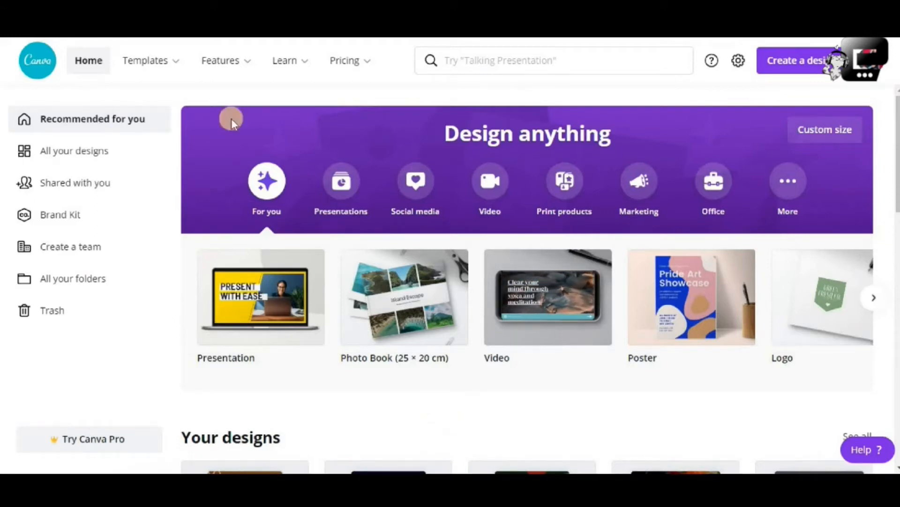
mouse_move(167, 68)
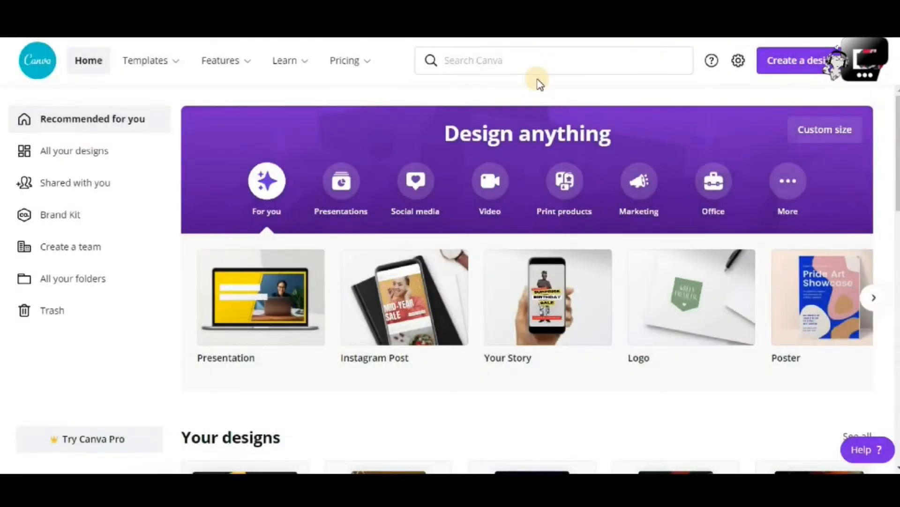
mouse_move(150, 66)
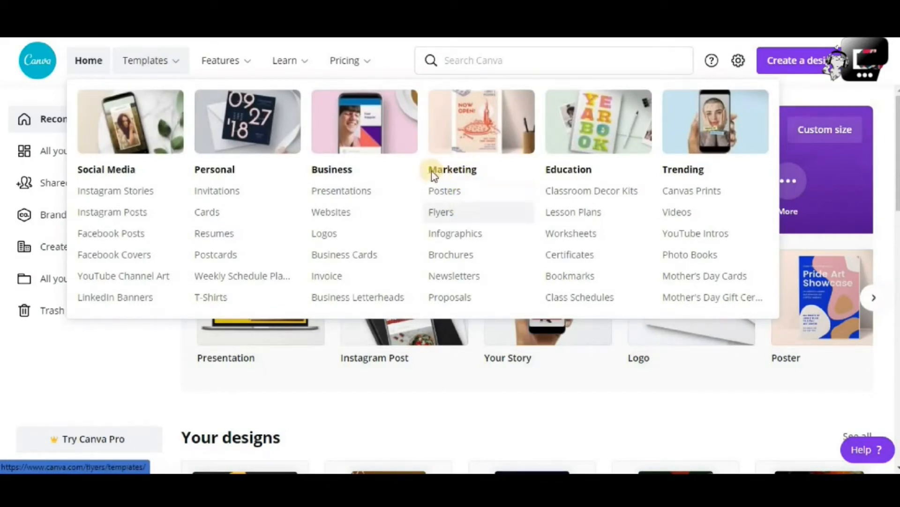
click(451, 193)
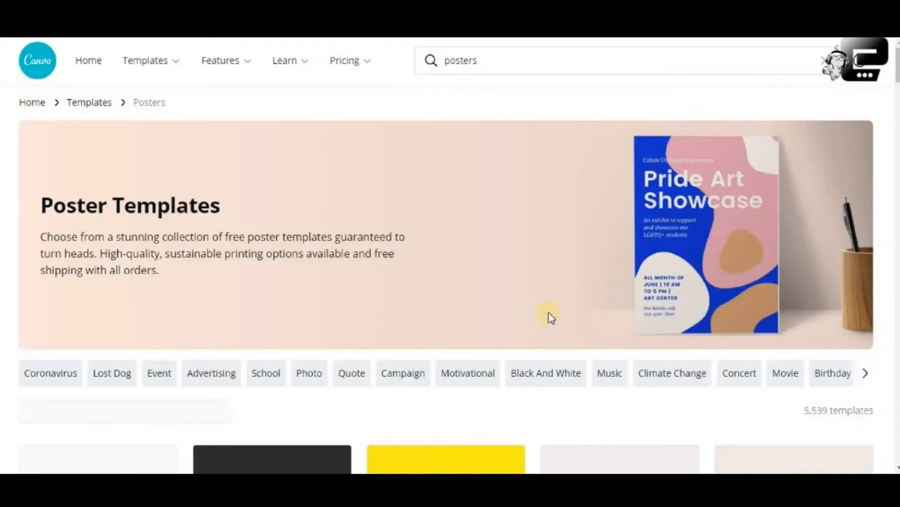
Step: Browse the poster templates and check which designs are free and which are paid
scroll(551, 317, down, 4)
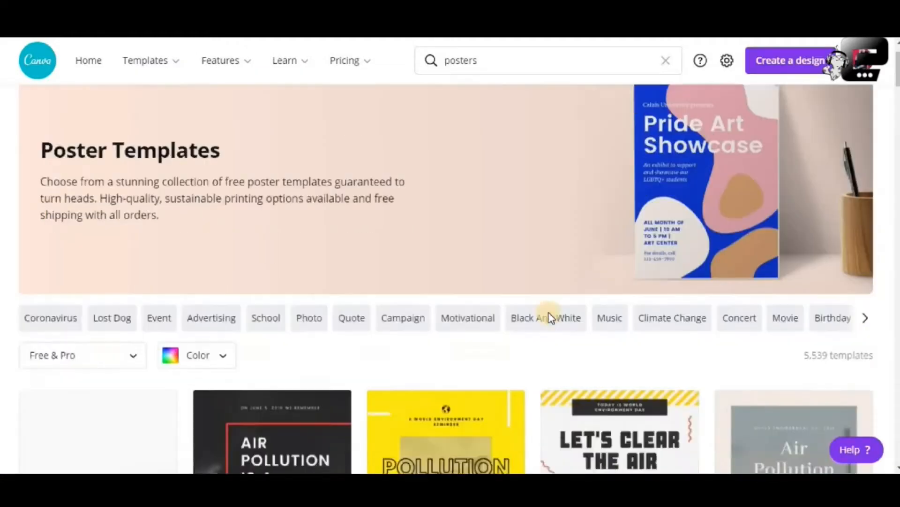
scroll(549, 317, down, 1)
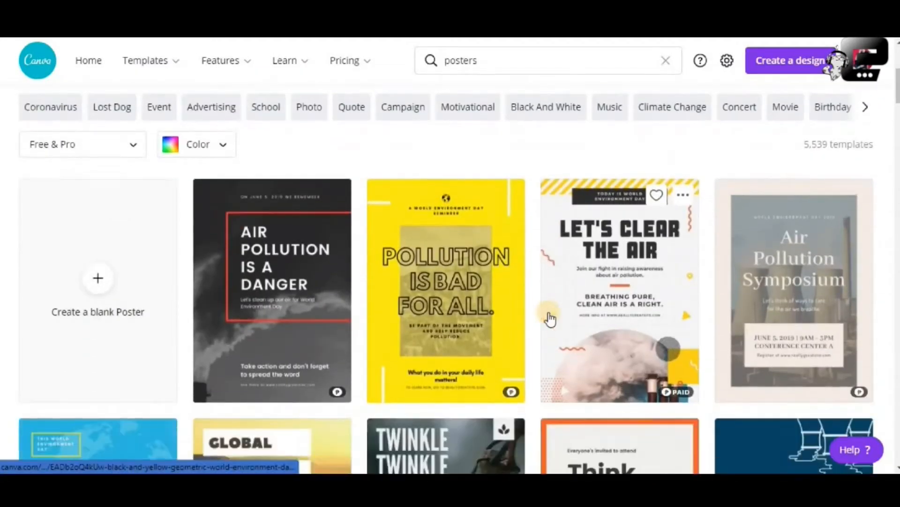
scroll(402, 297, down, 2)
scroll(668, 223, down, 5)
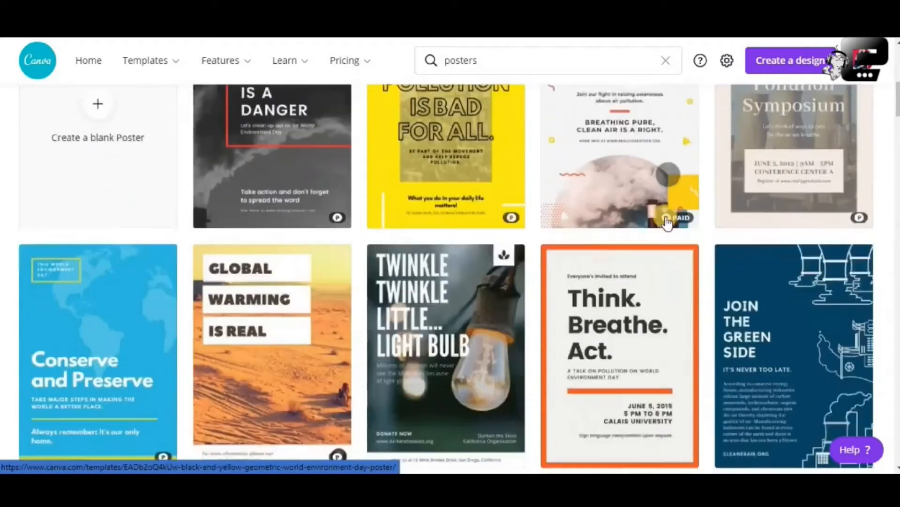
scroll(423, 205, down, 3)
scroll(422, 205, up, 3)
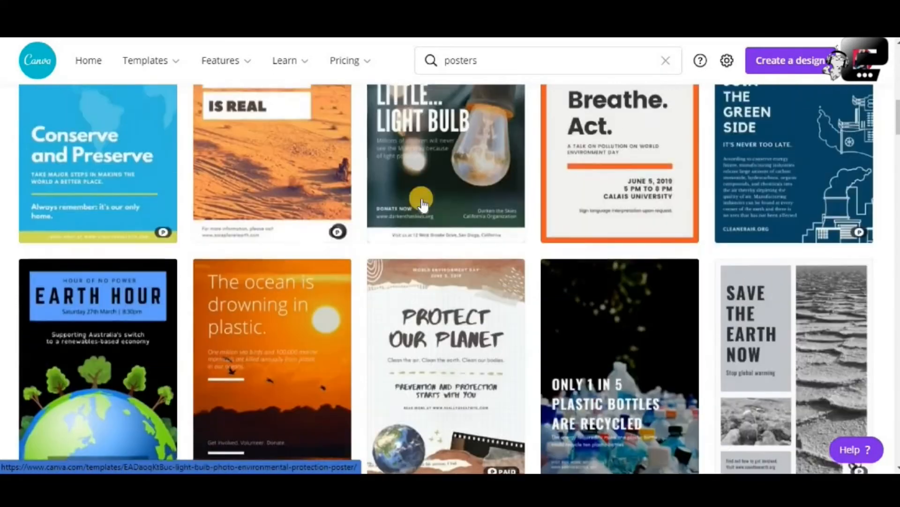
scroll(423, 205, down, 7)
scroll(422, 205, up, 4)
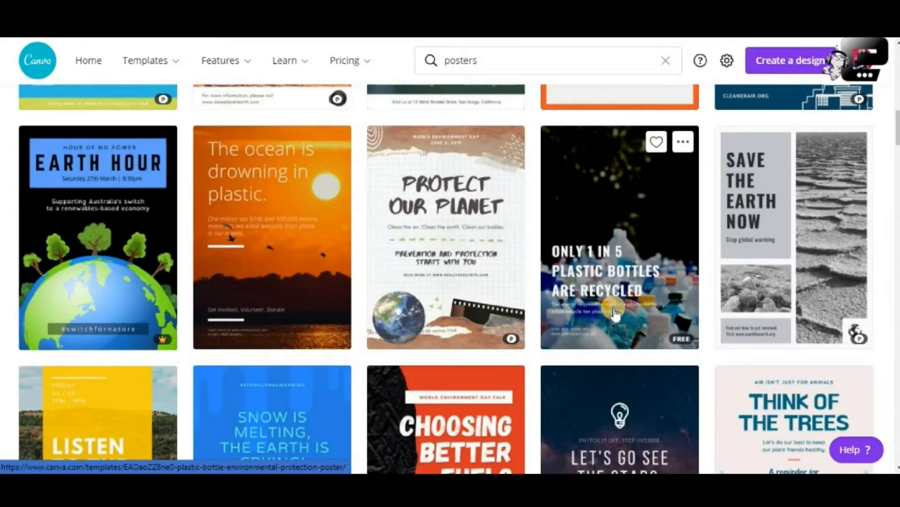
scroll(616, 313, down, 5)
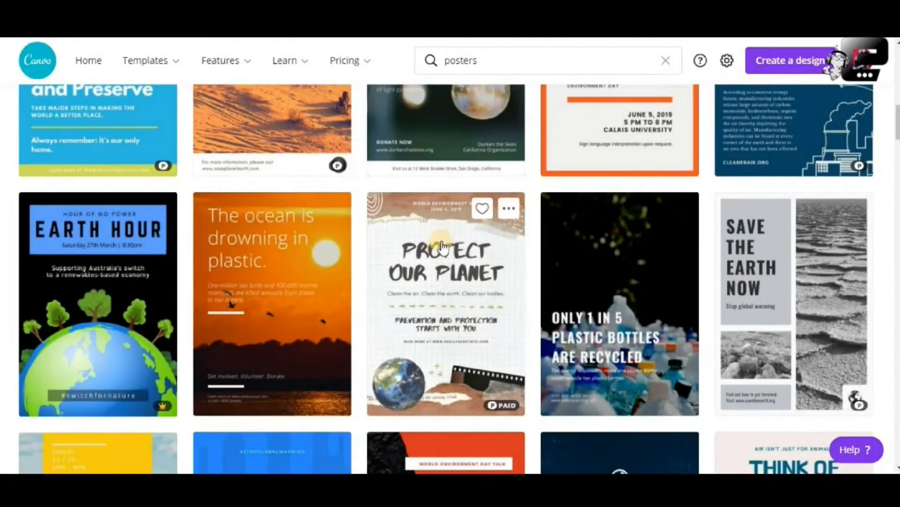
Step: Review the details of the free Plastic Bottle Environmental Protection Poster template and start a design from it
click(604, 282)
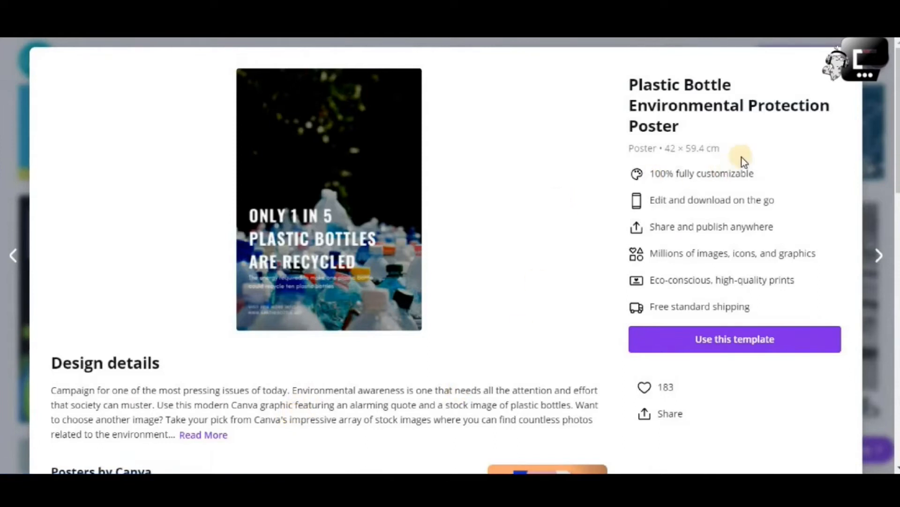
drag(743, 153, 629, 148)
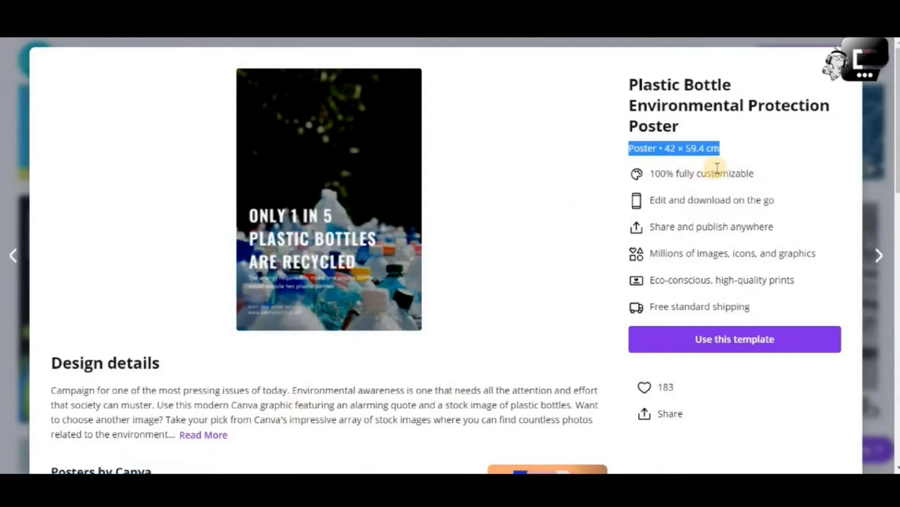
click(737, 156)
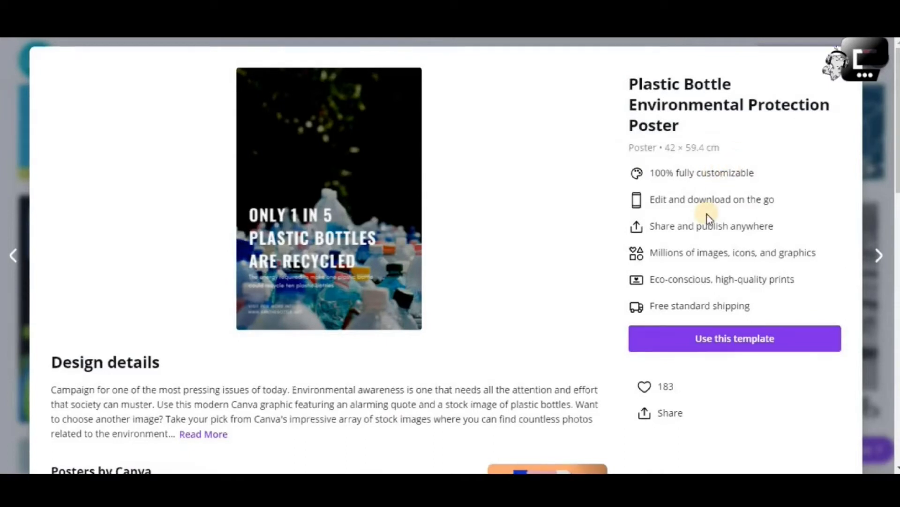
scroll(708, 217, down, 4)
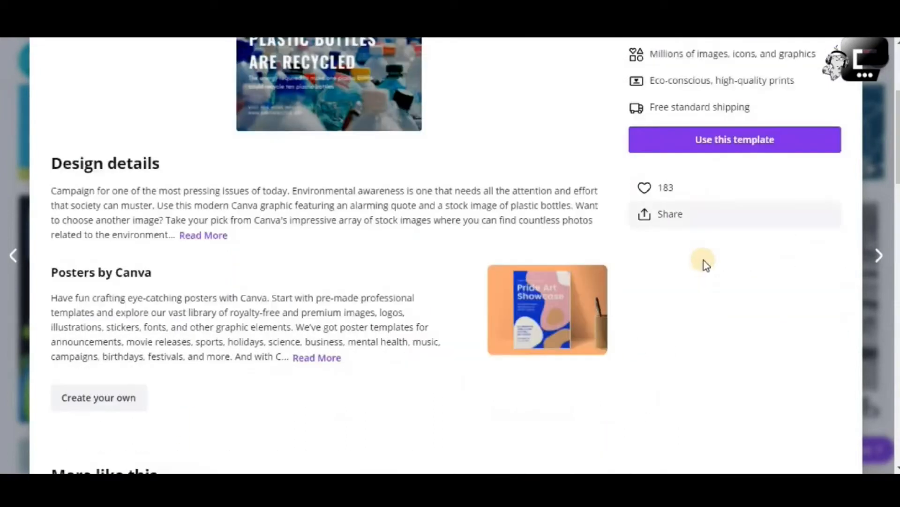
click(739, 143)
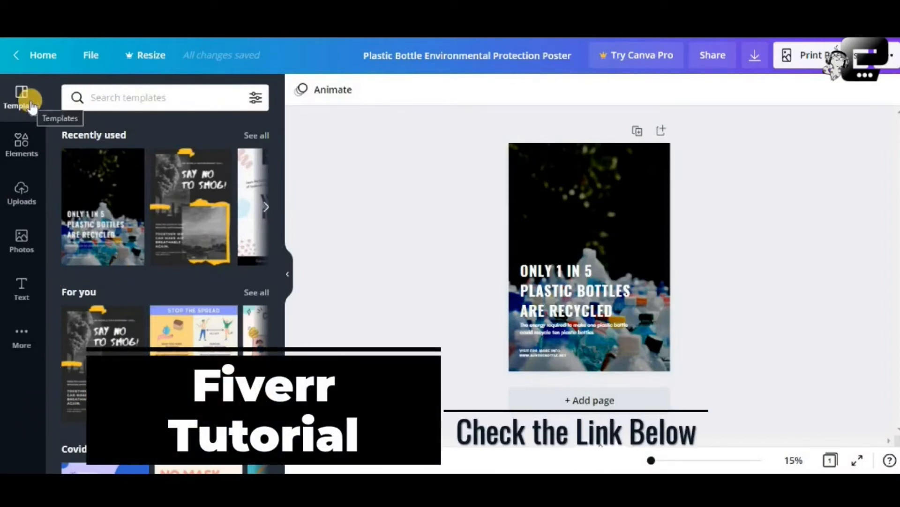
Step: Look through the available elements, uploads, photos and text options, and return to the templates
click(28, 145)
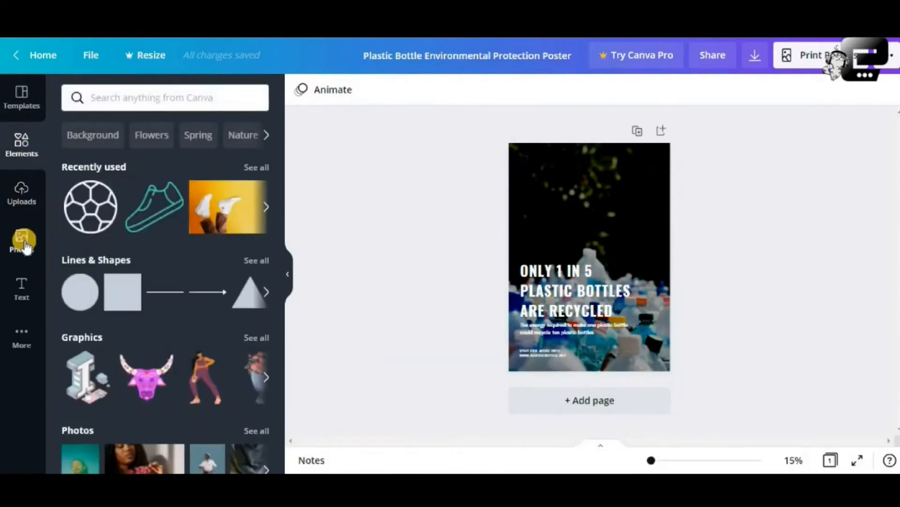
click(21, 192)
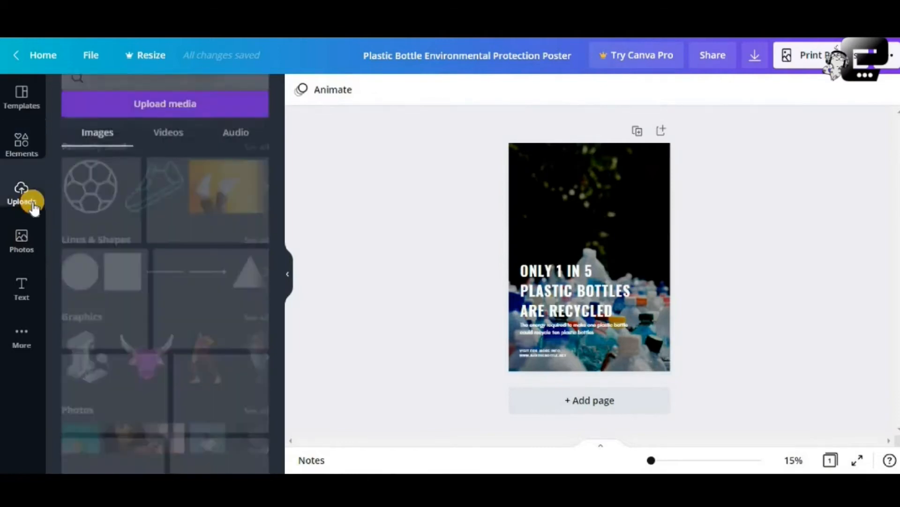
click(24, 236)
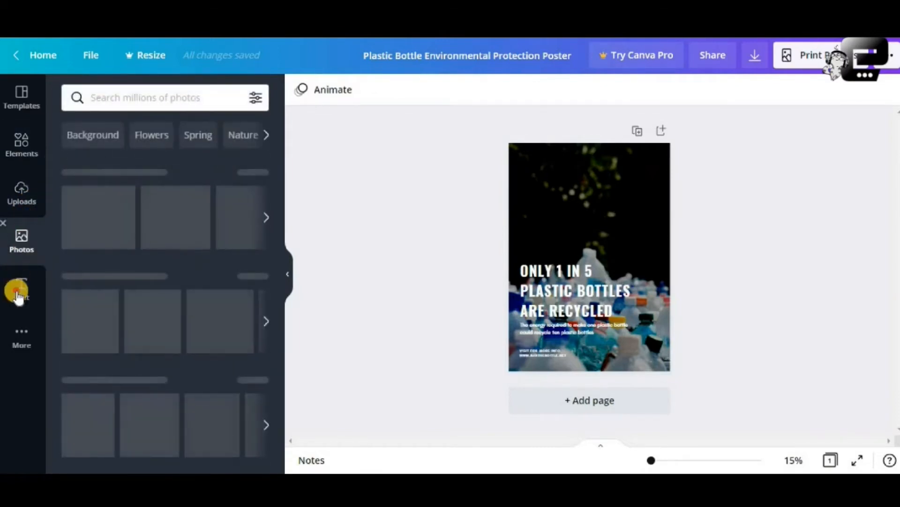
click(18, 293)
click(22, 91)
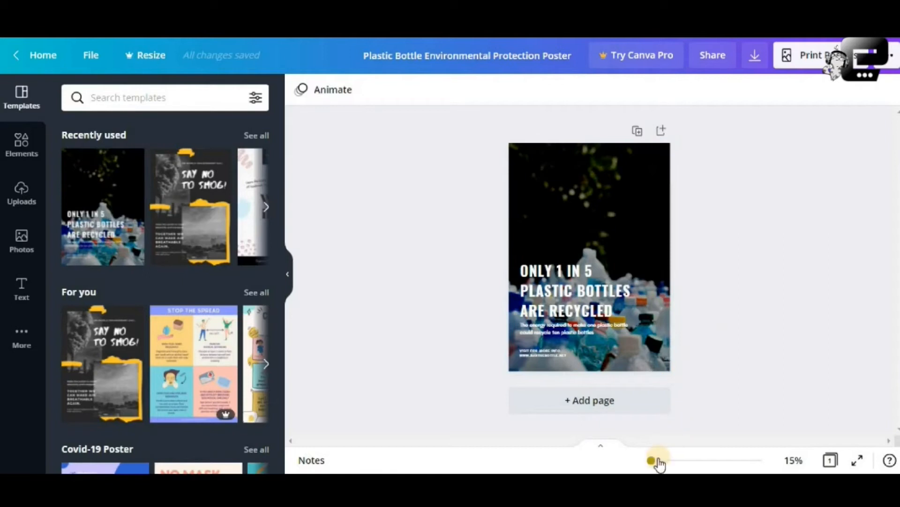
Step: Examine the poster up close, checking its headline text and its background photo as separate editable parts
drag(653, 462, 657, 462)
scroll(586, 347, down, 4)
click(621, 263)
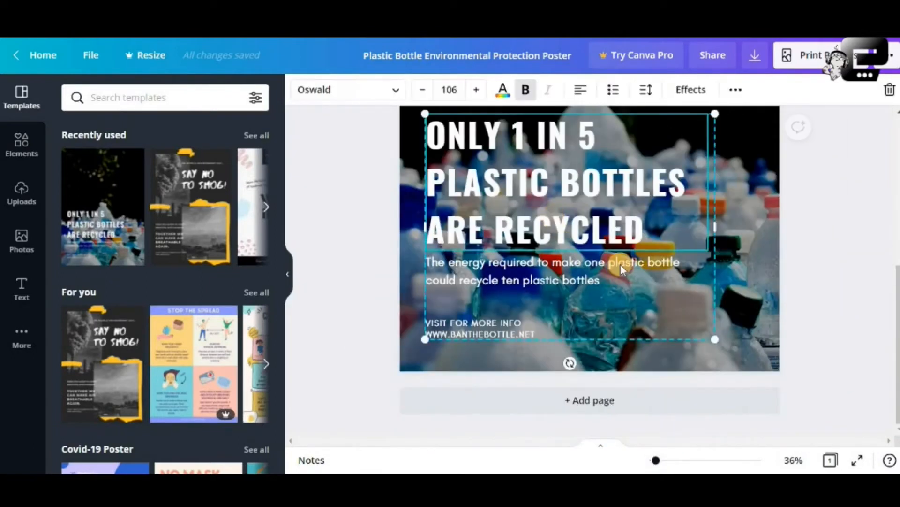
scroll(621, 264, up, 5)
scroll(621, 267, down, 4)
scroll(699, 312, up, 1)
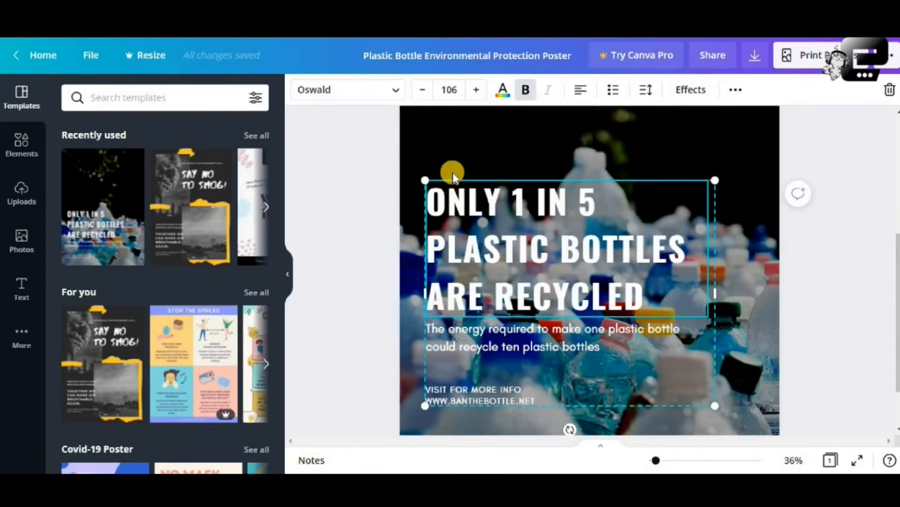
scroll(720, 219, up, 2)
click(720, 221)
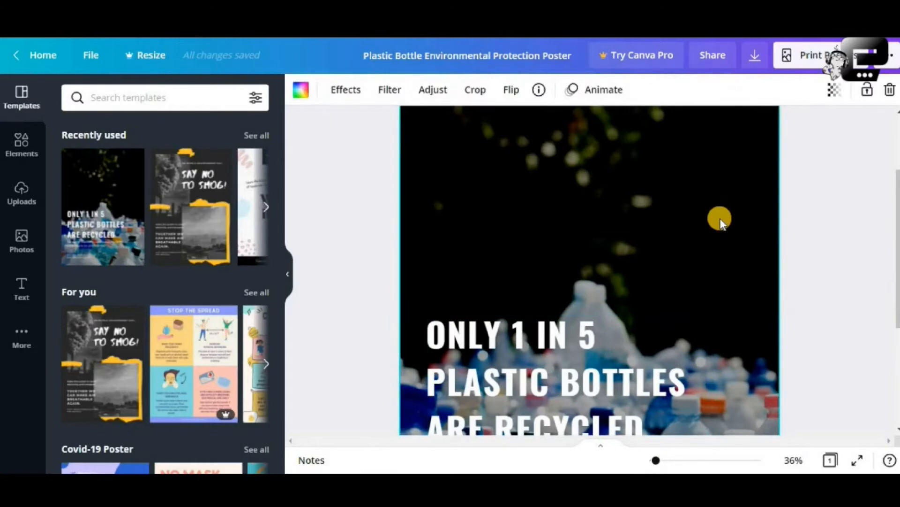
scroll(720, 218, up, 2)
scroll(762, 246, down, 5)
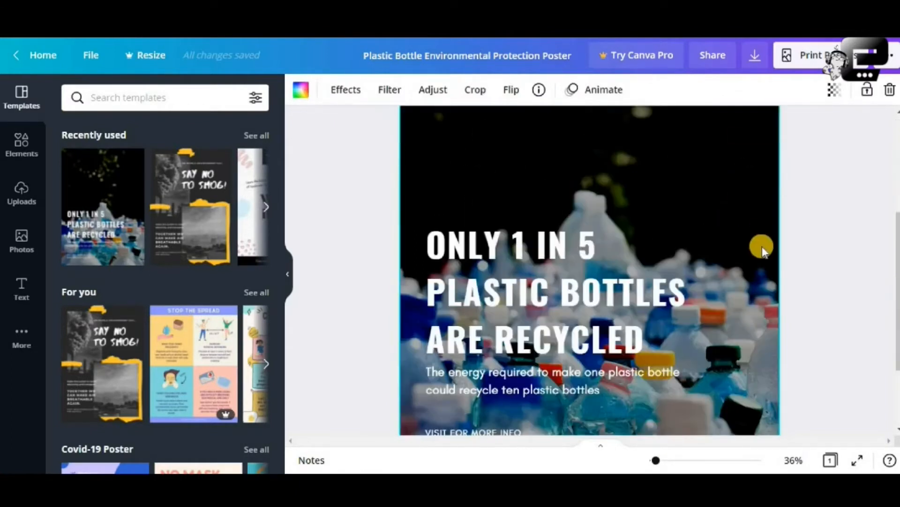
Step: Inspect the poster's headline, website lines and subtitle one after another, and deselect the text
click(561, 230)
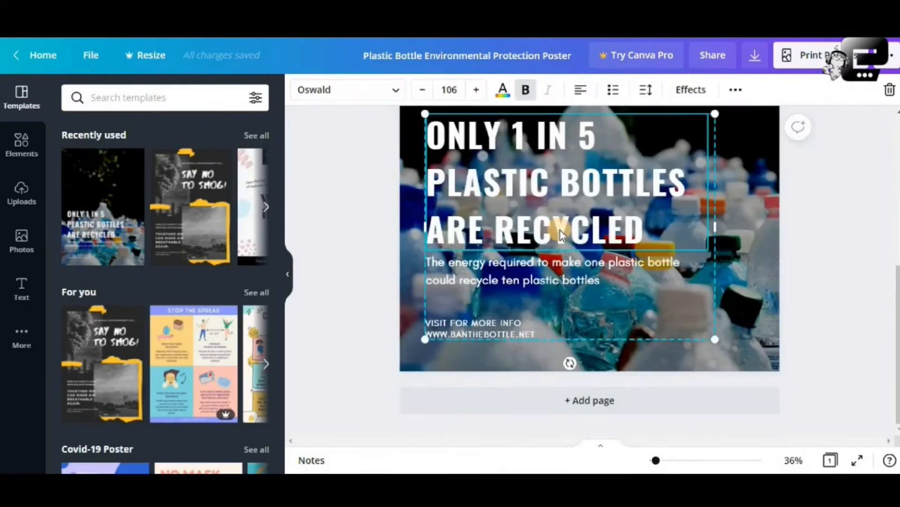
scroll(595, 160, up, 2)
scroll(626, 255, down, 2)
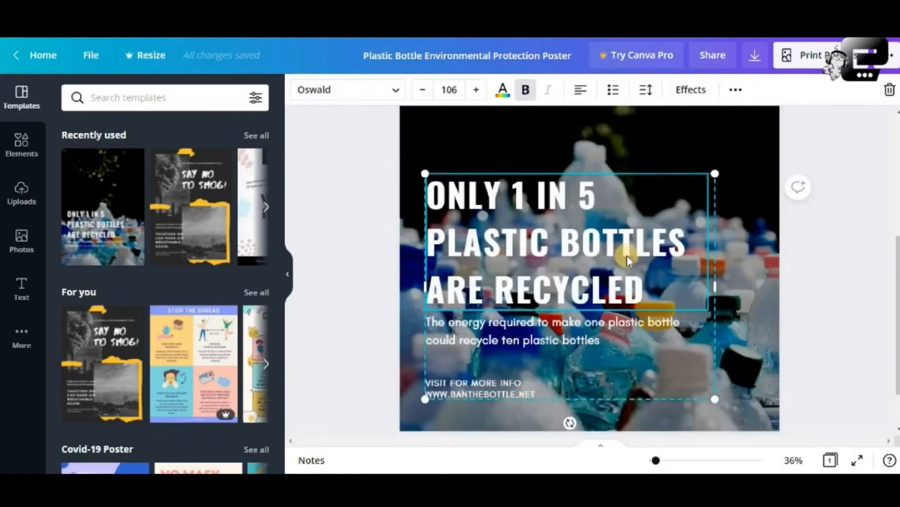
click(480, 328)
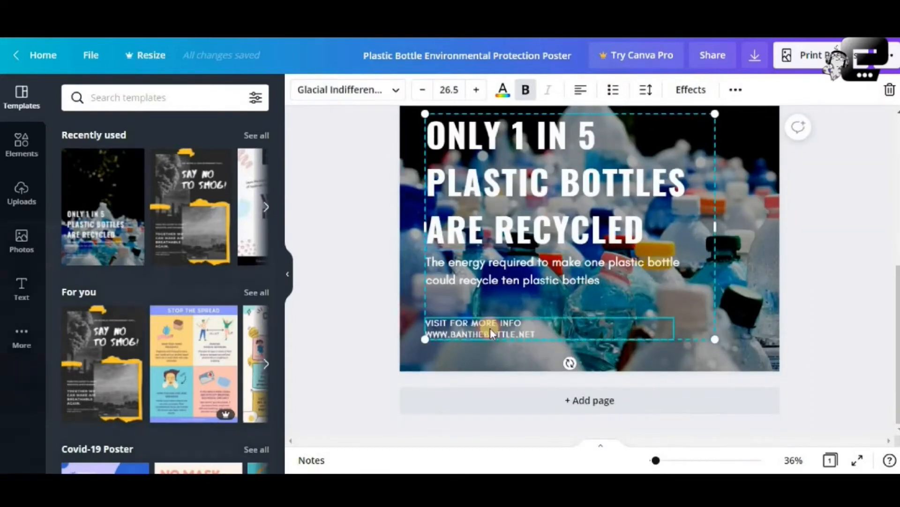
click(520, 282)
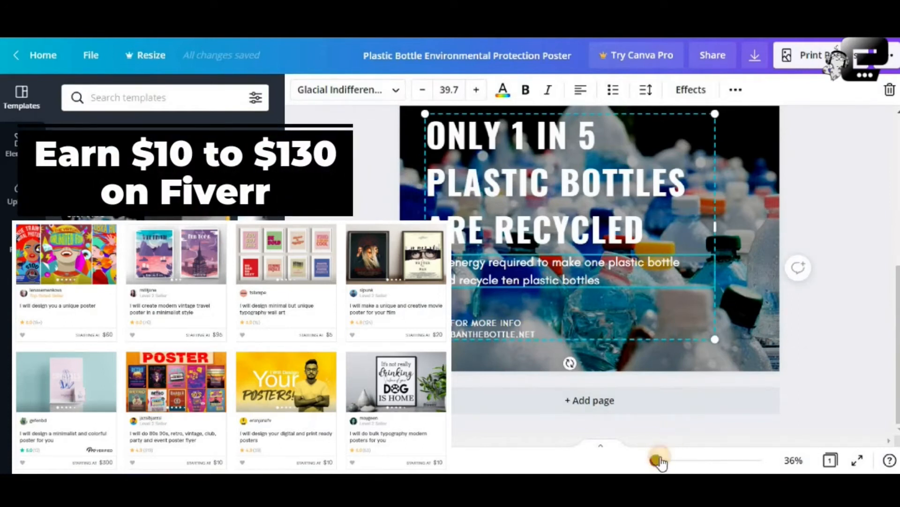
mouse_move(657, 462)
mouse_down()
mouse_move(675, 461)
mouse_move(651, 462)
mouse_up()
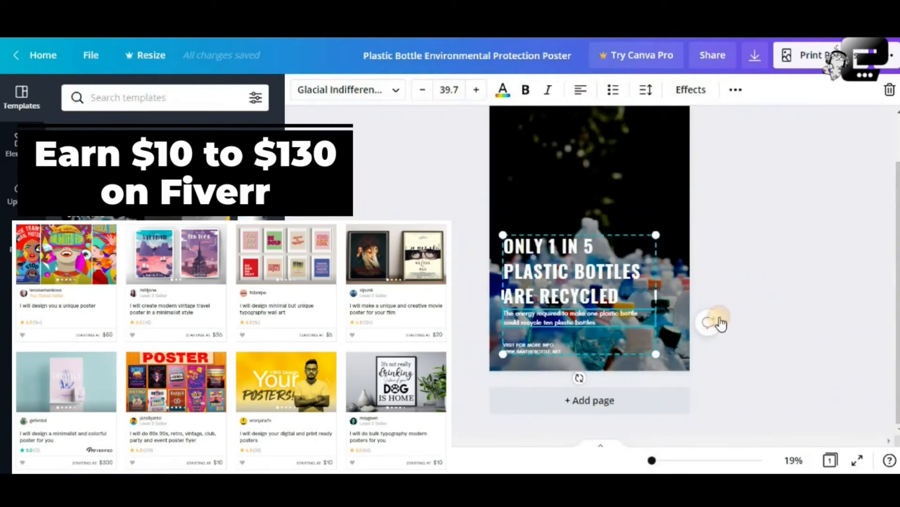
click(752, 283)
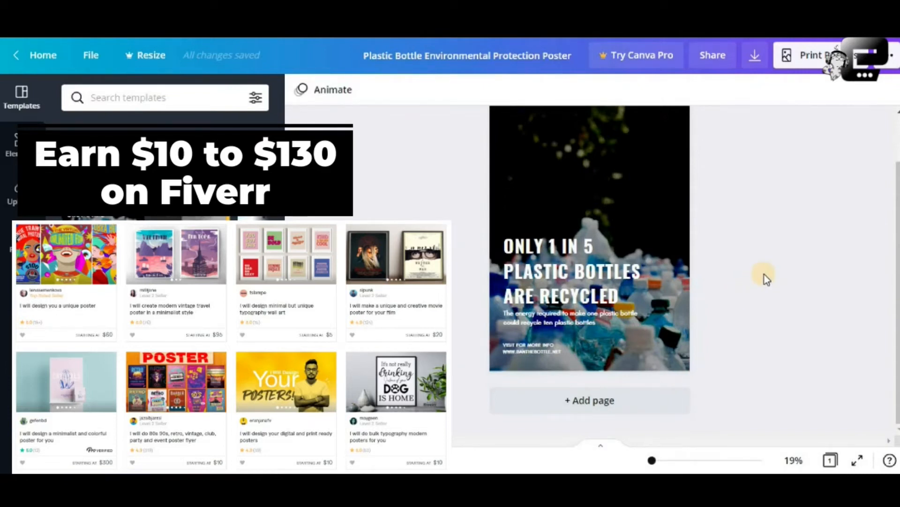
scroll(765, 274, down, 1)
scroll(764, 275, up, 5)
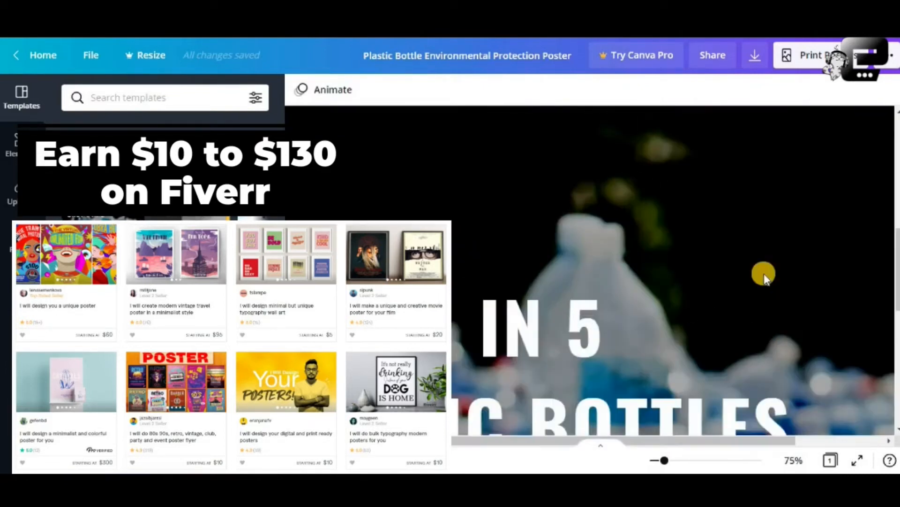
scroll(764, 274, down, 3)
scroll(764, 274, up, 4)
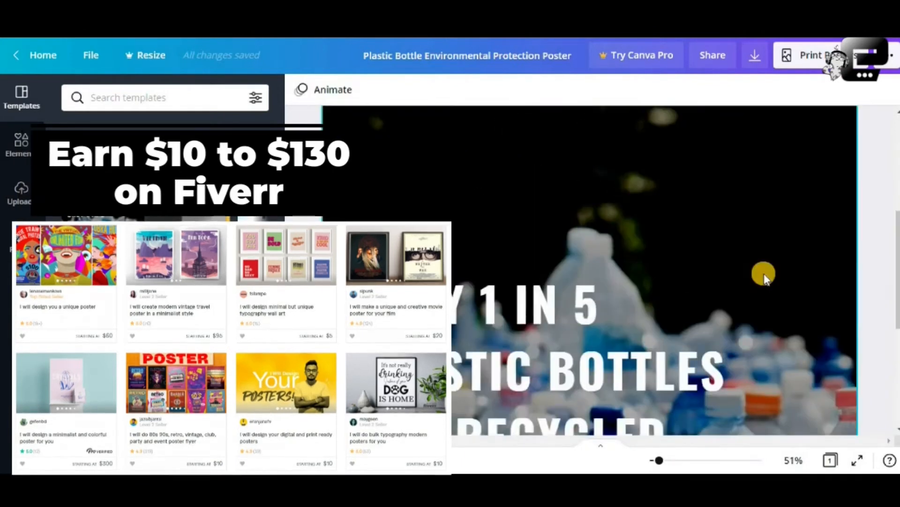
scroll(764, 274, down, 2)
Step: Search the templates for food and look through the matching poster designs
click(106, 89)
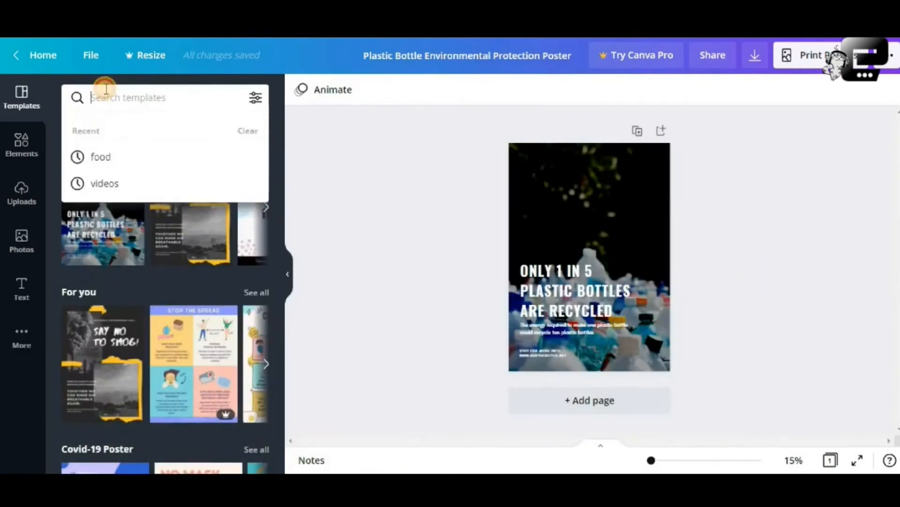
text(food)
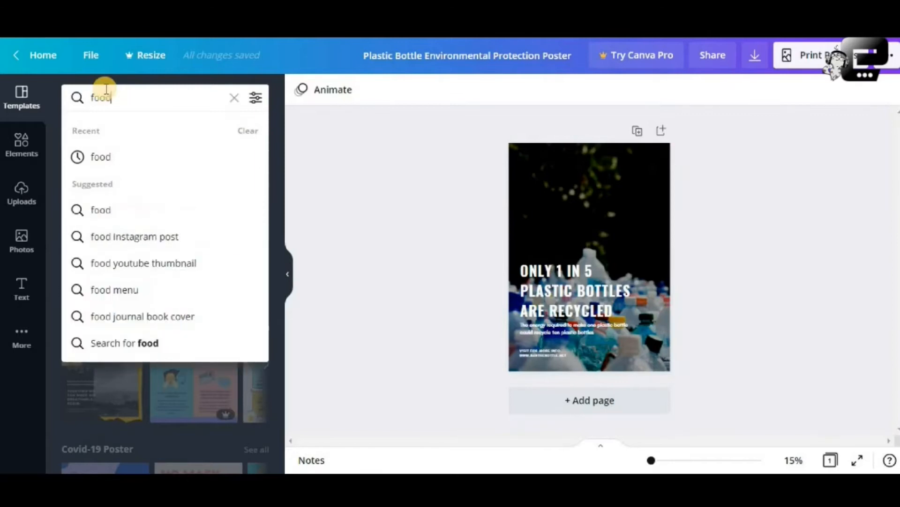
key(Return)
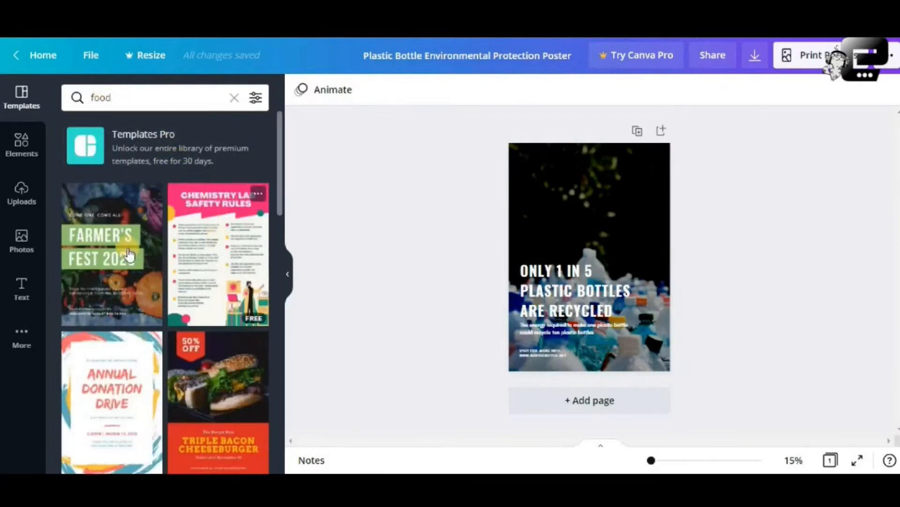
scroll(126, 255, down, 3)
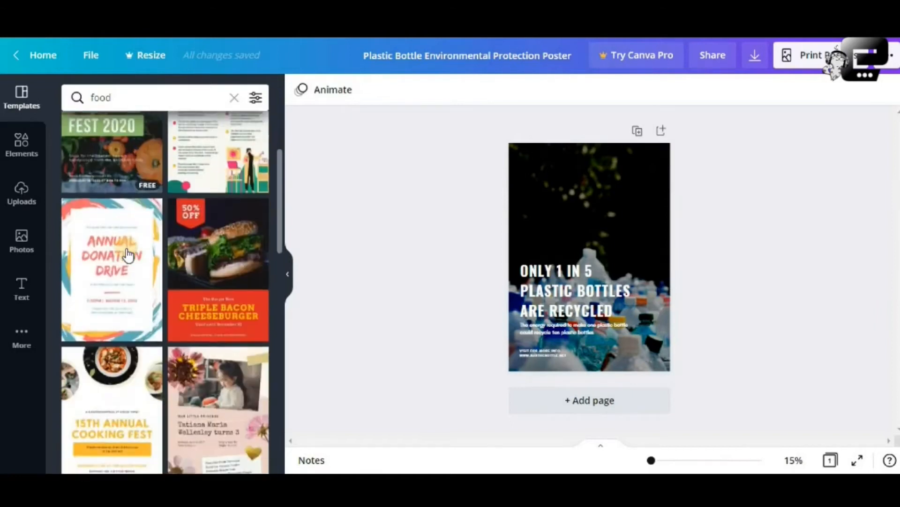
scroll(125, 255, up, 3)
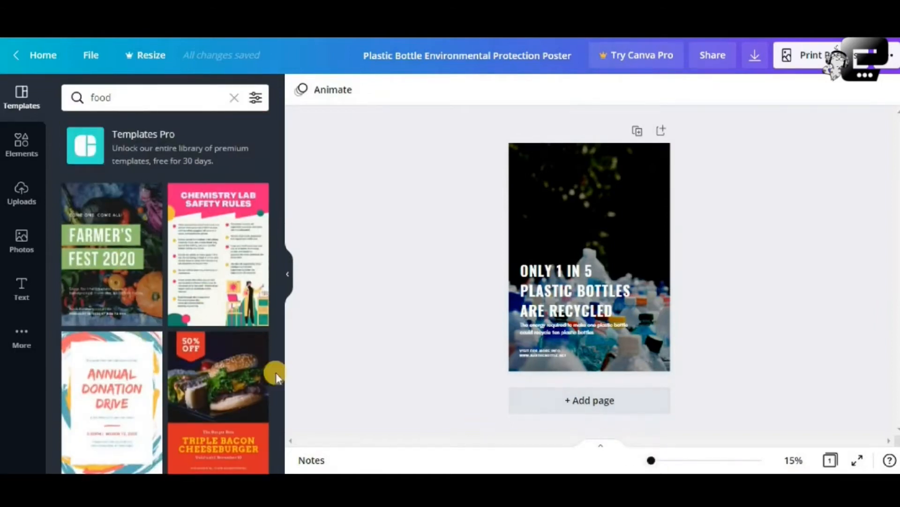
scroll(248, 370, down, 2)
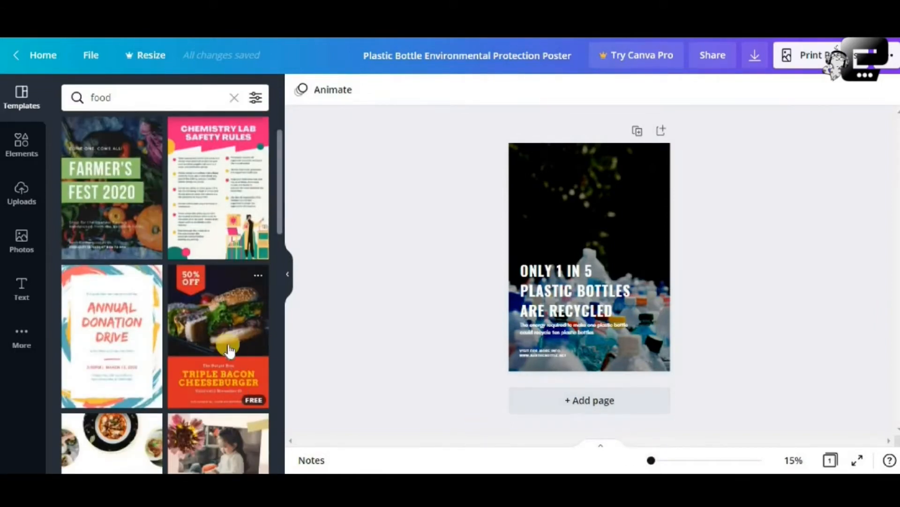
scroll(230, 347, down, 4)
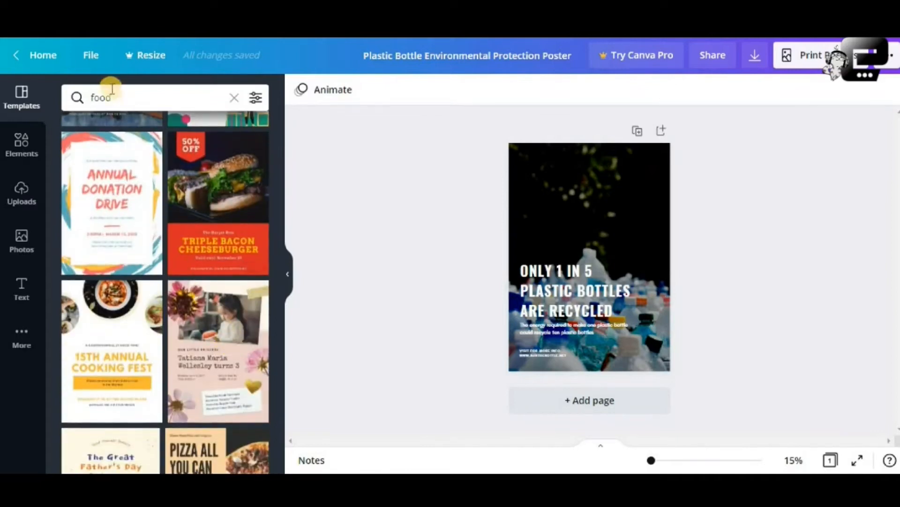
Step: Try other template search terms, re-entering food and replacing it with shirts
click(124, 97)
drag(155, 97, 84, 97)
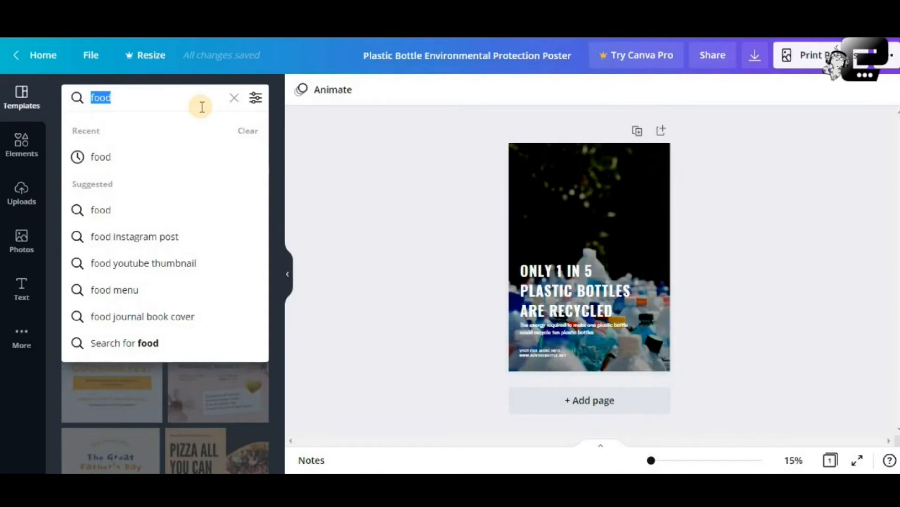
text(food)
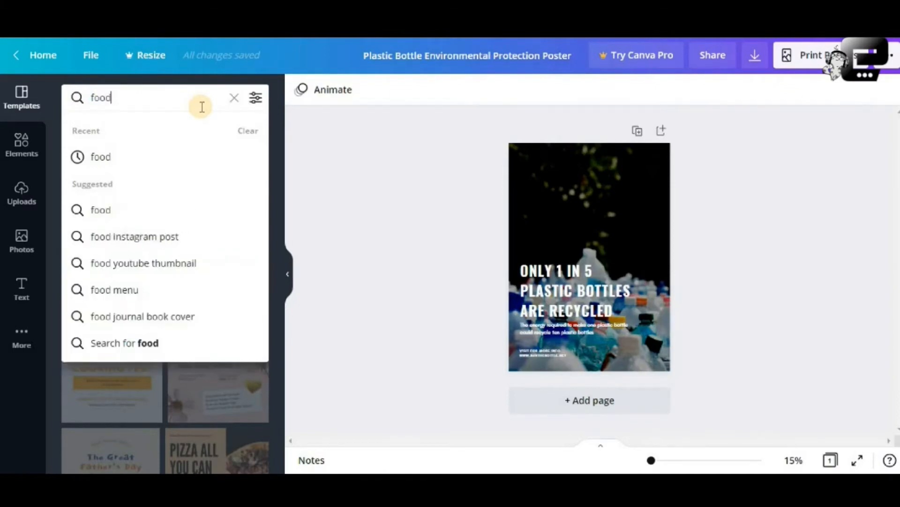
key(Return)
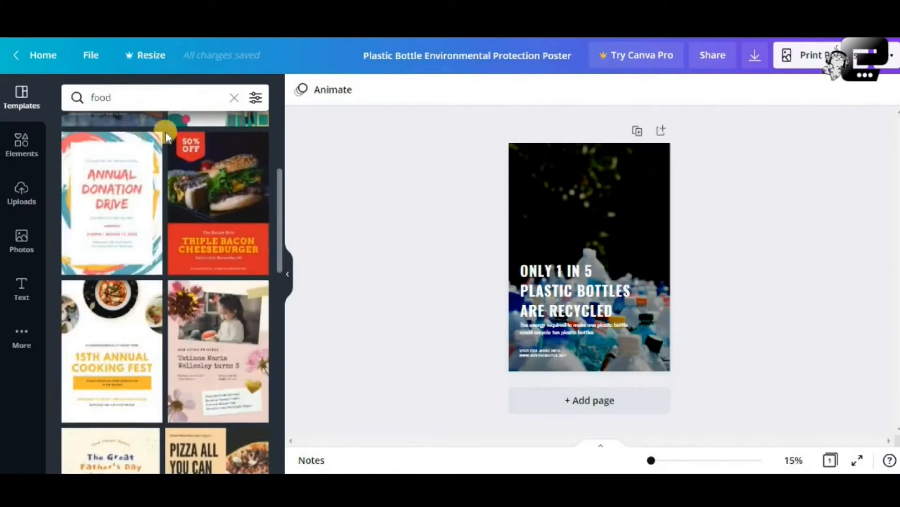
click(71, 100)
click(71, 100)
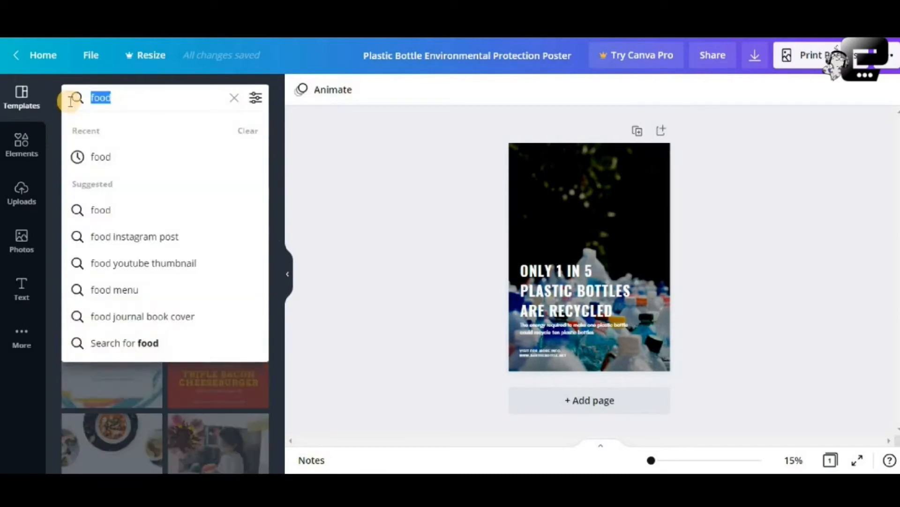
text(books)
key(Return)
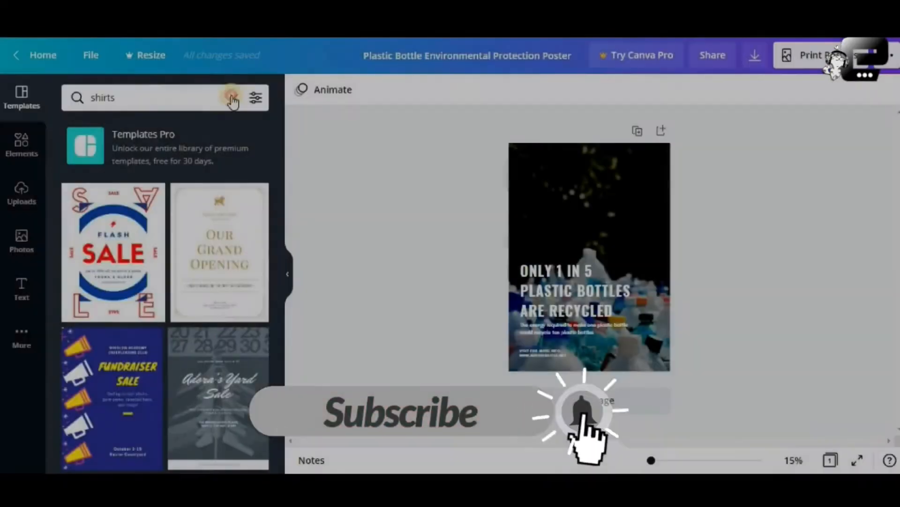
Step: Search the templates for food again and apply the Triple Bacon Cheeseburger design to the poster
click(234, 96)
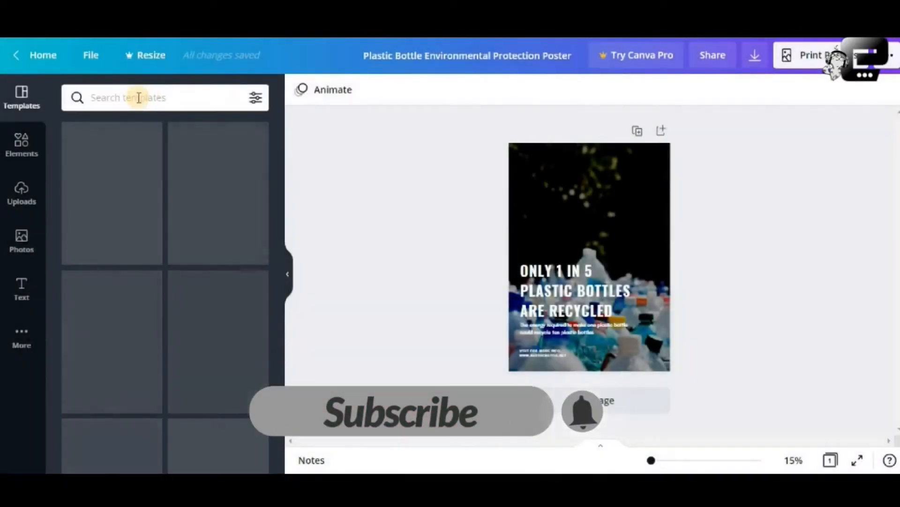
text(food)
key(Return)
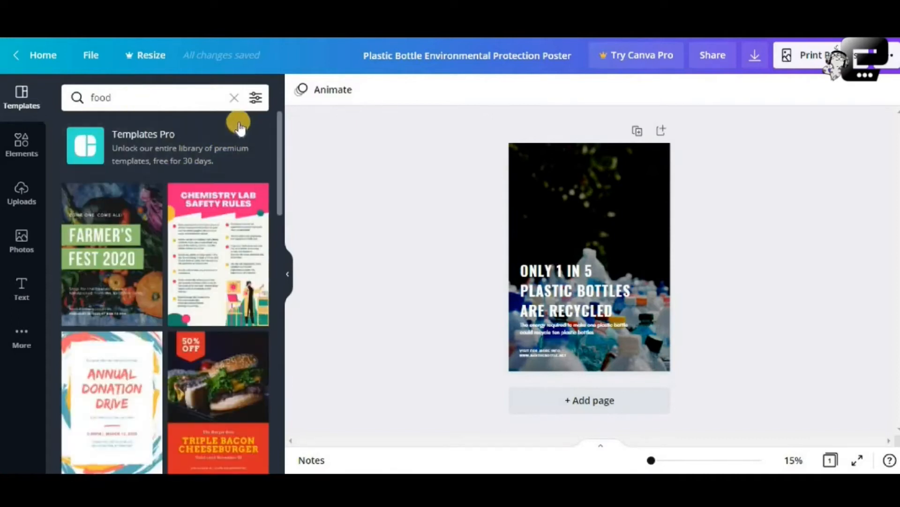
scroll(135, 265, down, 4)
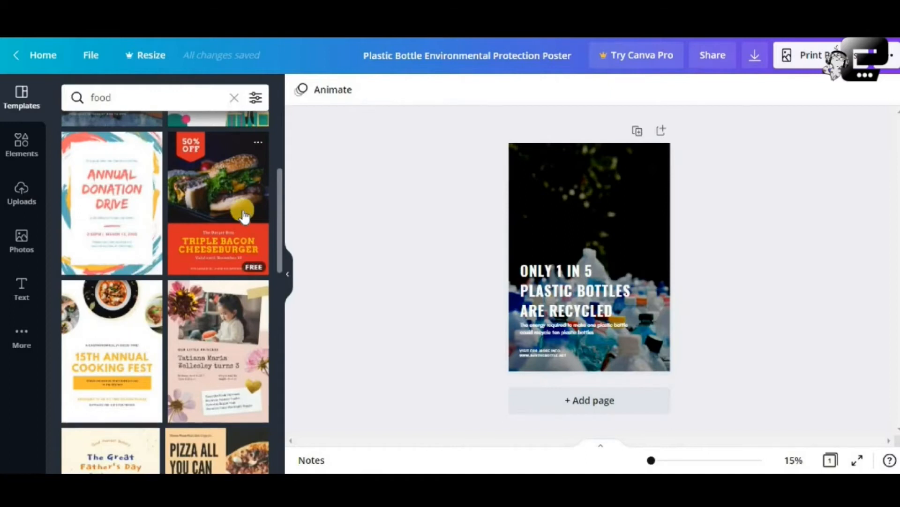
scroll(243, 216, up, 3)
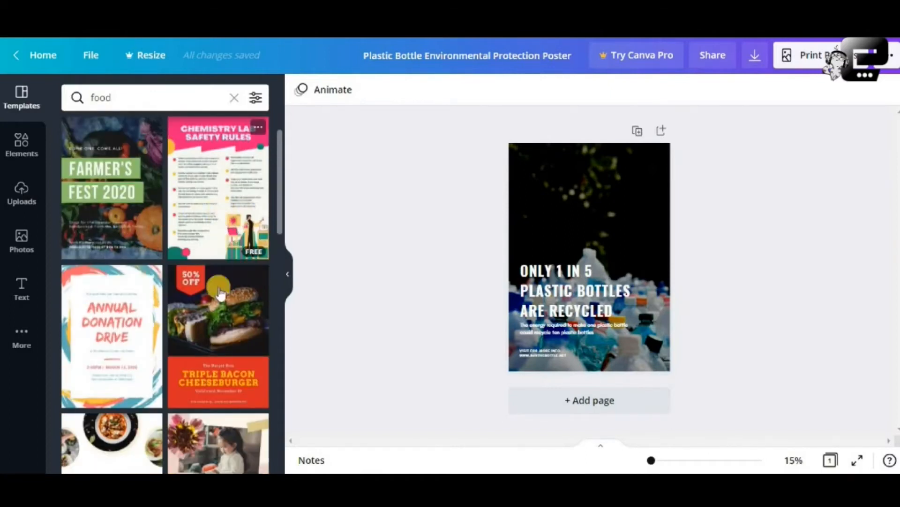
scroll(220, 286, down, 2)
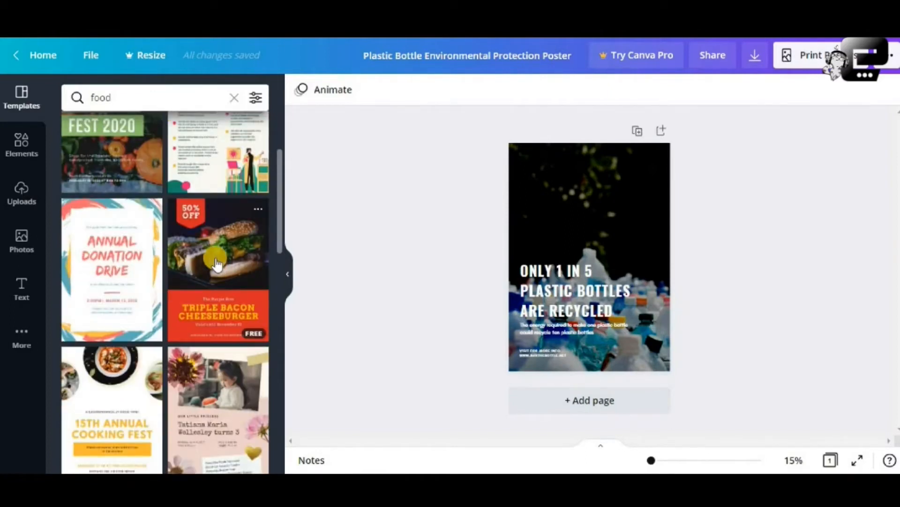
click(217, 264)
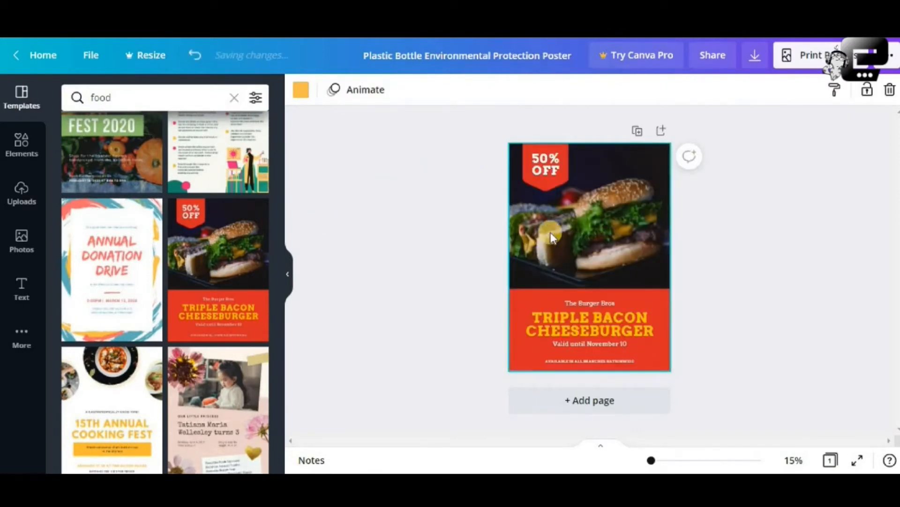
Step: Examine the burger poster at 24% zoom from its photo down to the text at the bottom
drag(658, 465, 655, 462)
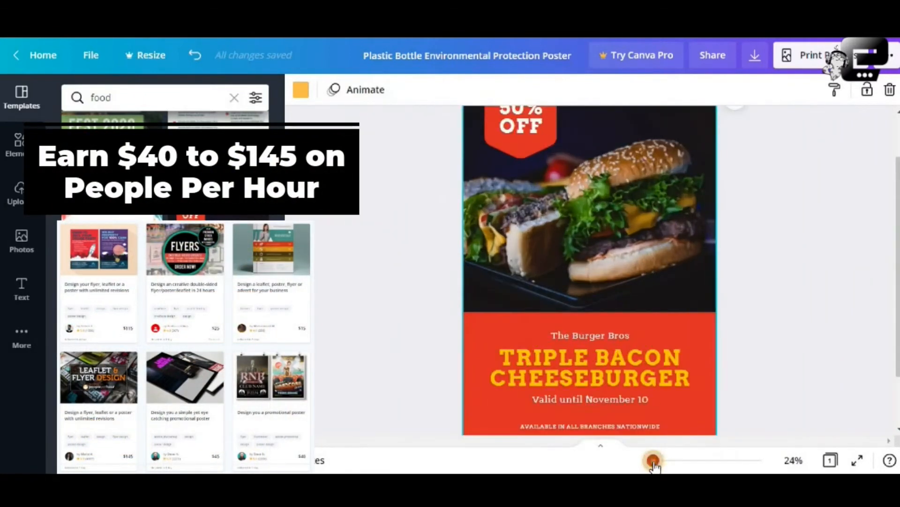
click(627, 287)
scroll(624, 277, up, 2)
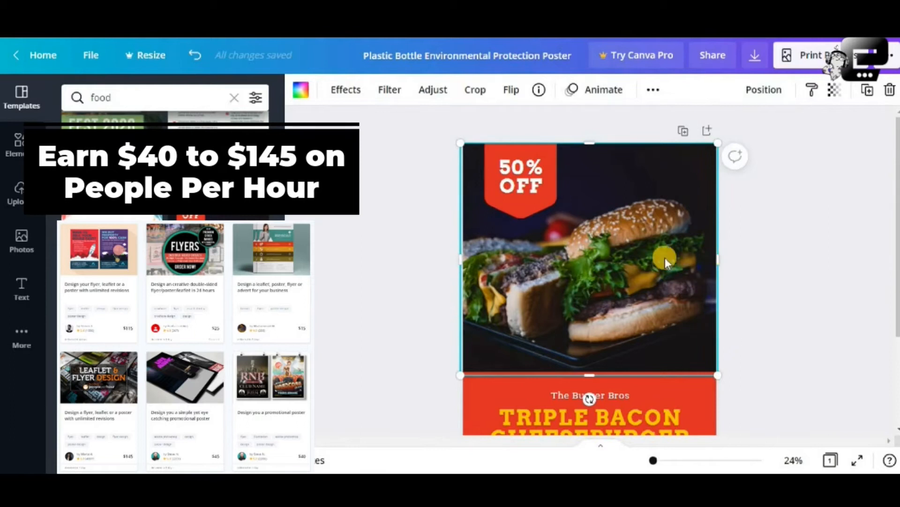
scroll(739, 244, down, 5)
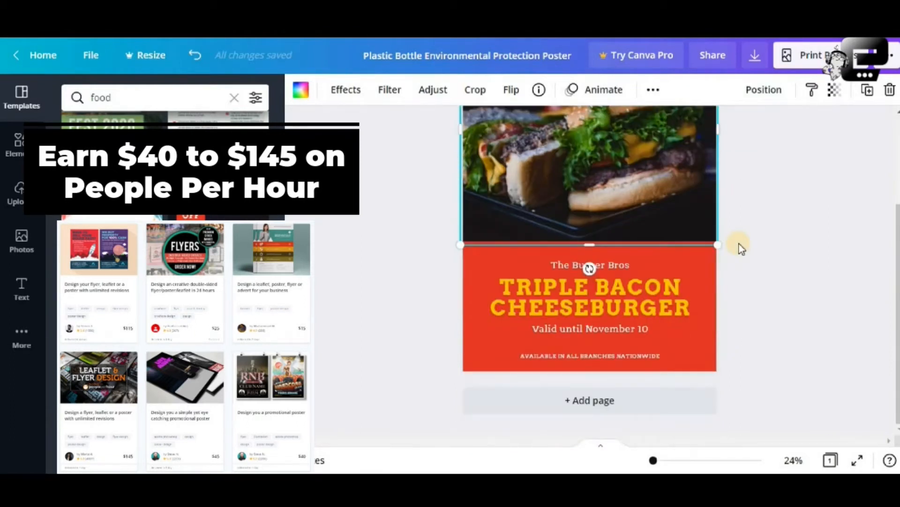
scroll(739, 244, up, 5)
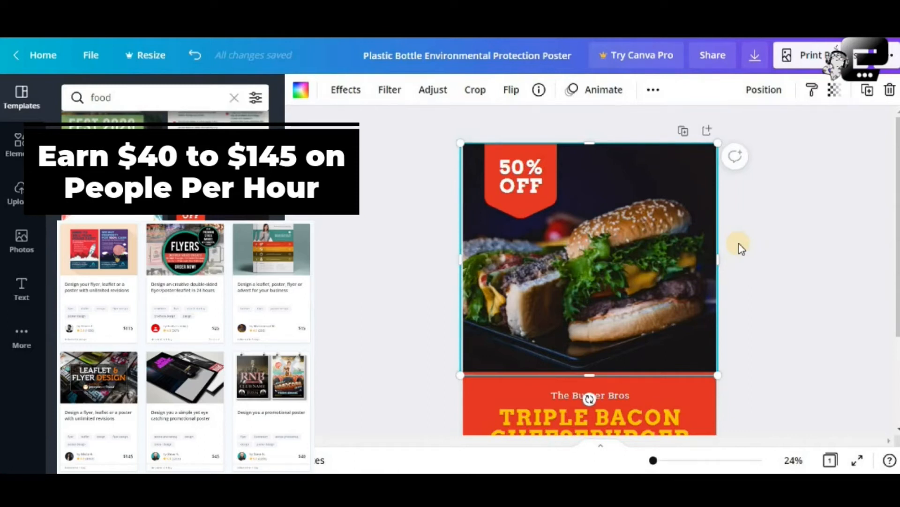
scroll(739, 244, down, 5)
scroll(740, 244, up, 5)
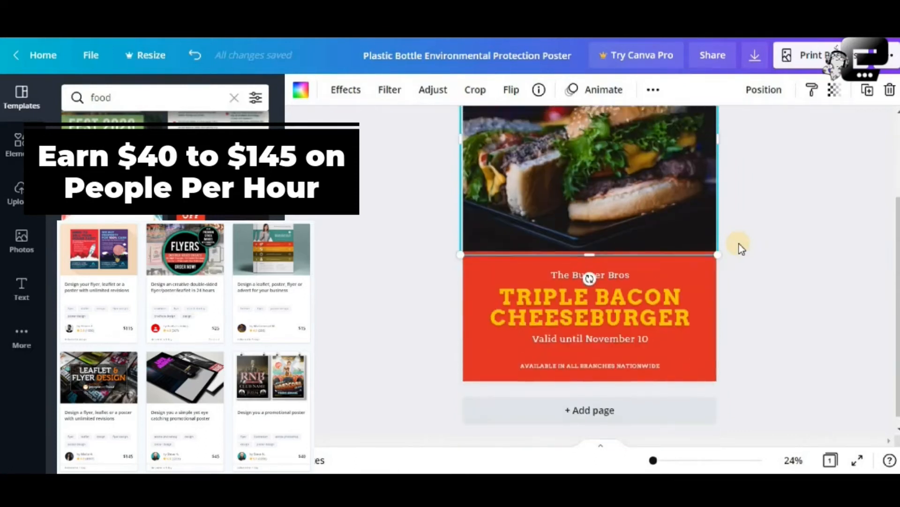
Step: Check the 50% OFF text as a separate editable part, deselect it and review the whole poster
click(738, 243)
click(540, 177)
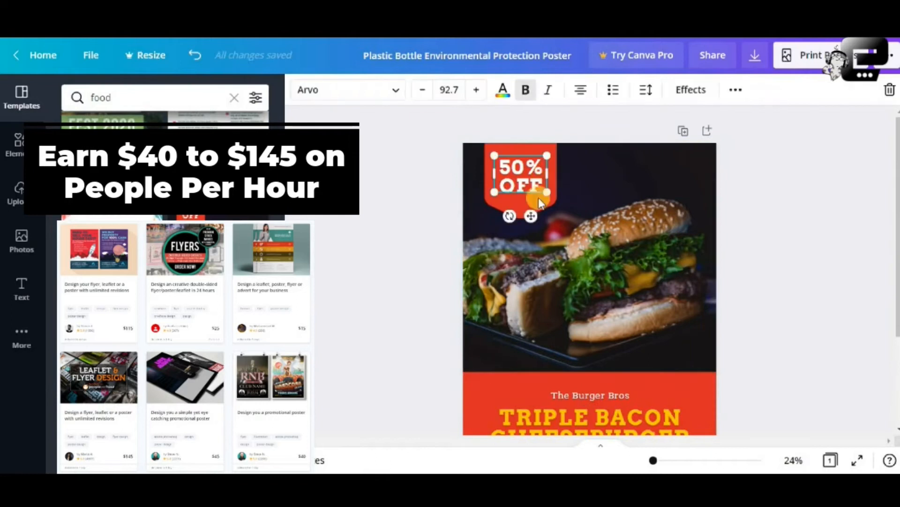
click(694, 236)
click(741, 240)
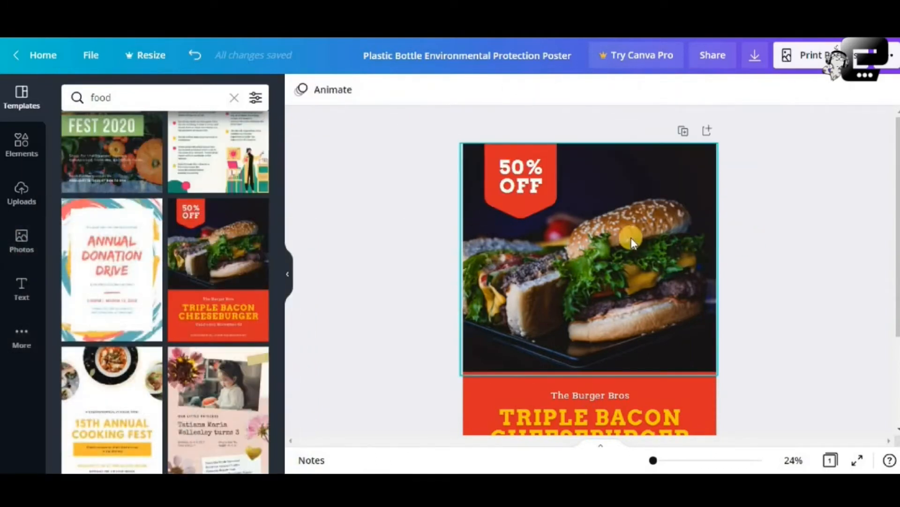
scroll(629, 237, down, 3)
scroll(629, 238, up, 3)
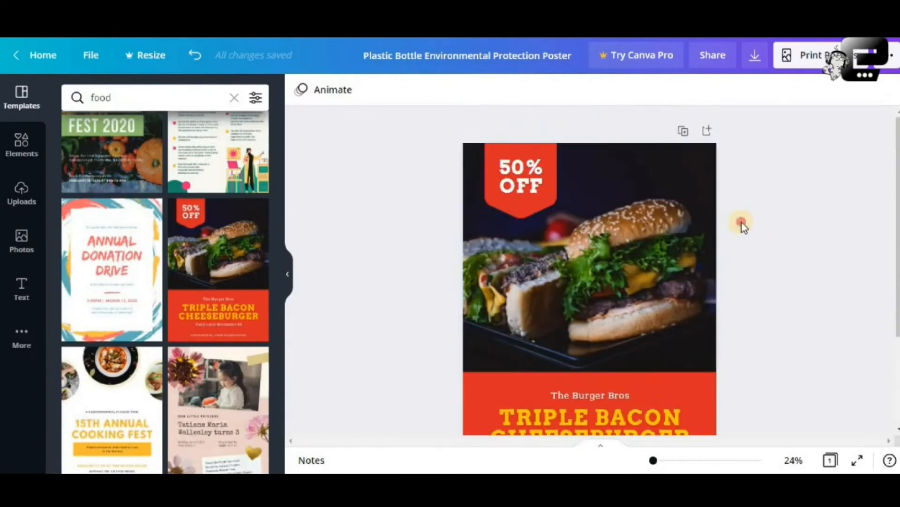
scroll(645, 243, down, 3)
scroll(750, 229, up, 3)
scroll(652, 232, down, 3)
Step: Delete the burger image from the poster while keeping its grid frame, and deselect the frame
click(652, 232)
scroll(651, 232, up, 3)
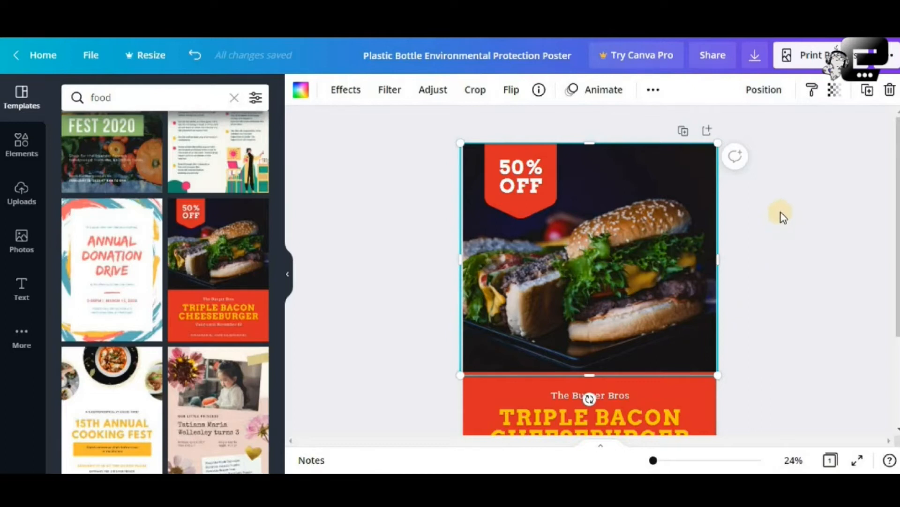
click(889, 94)
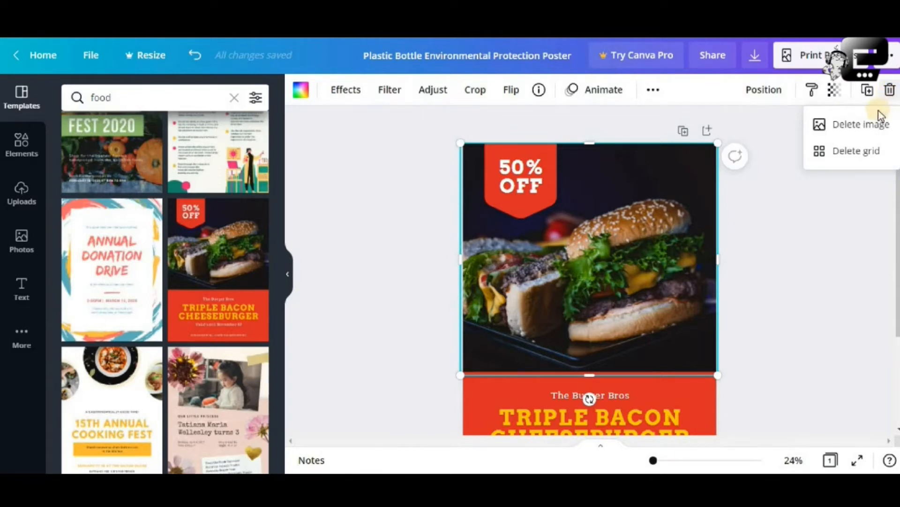
click(874, 127)
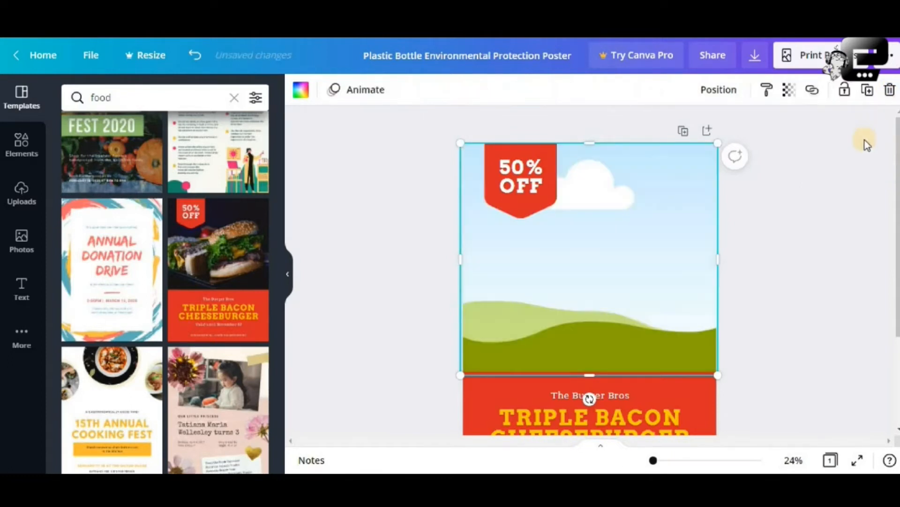
click(844, 159)
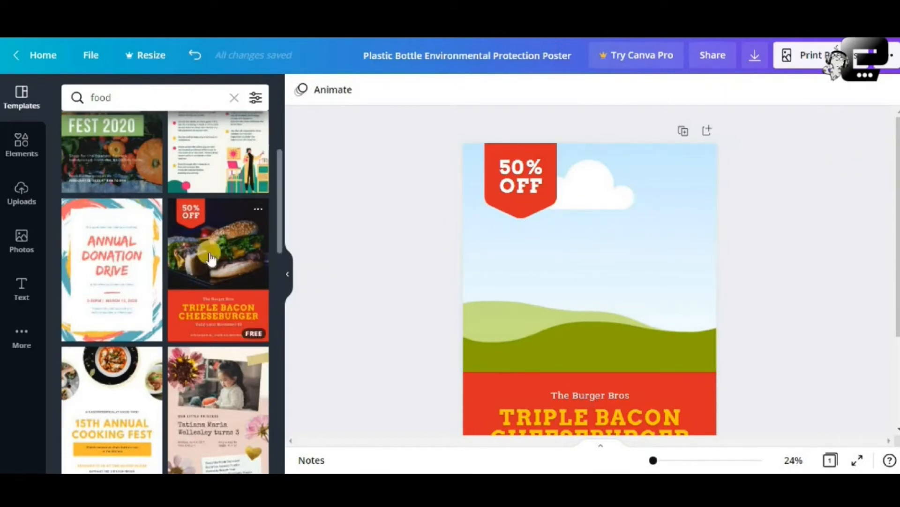
Step: Search the photo library for food
click(21, 245)
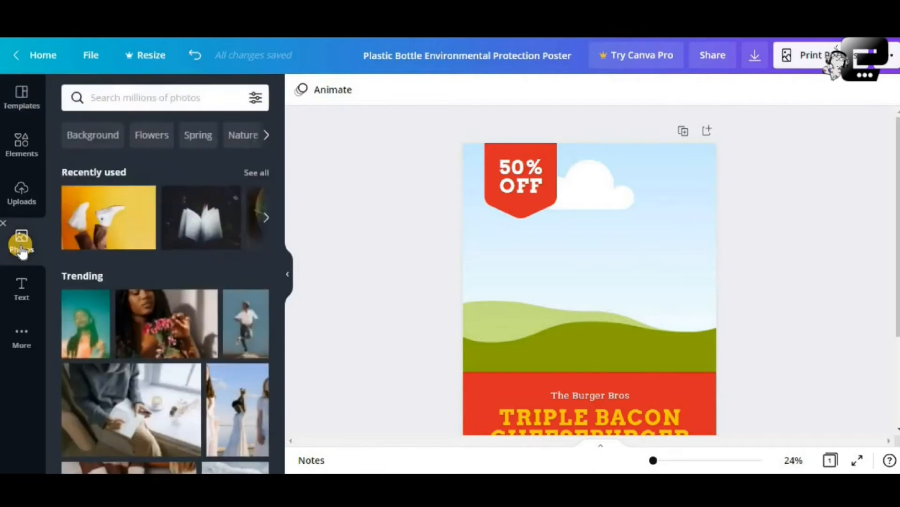
click(114, 97)
text(food)
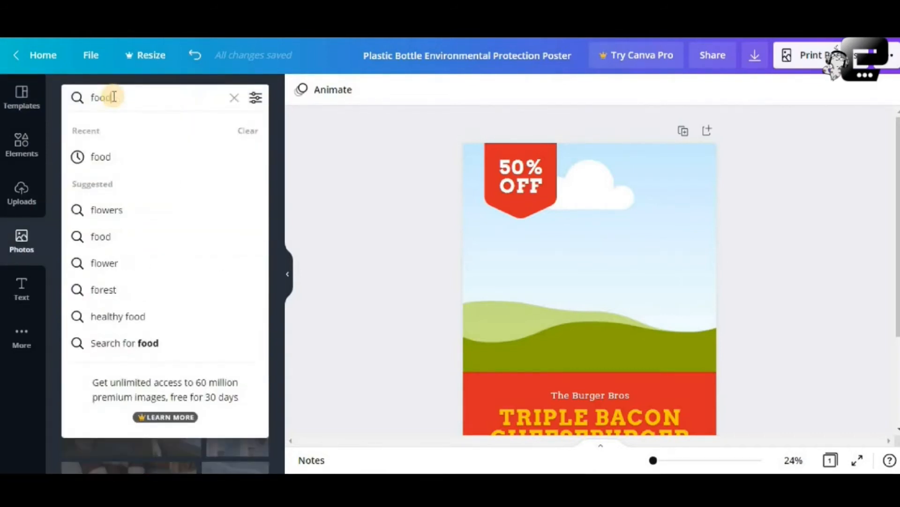
key(Return)
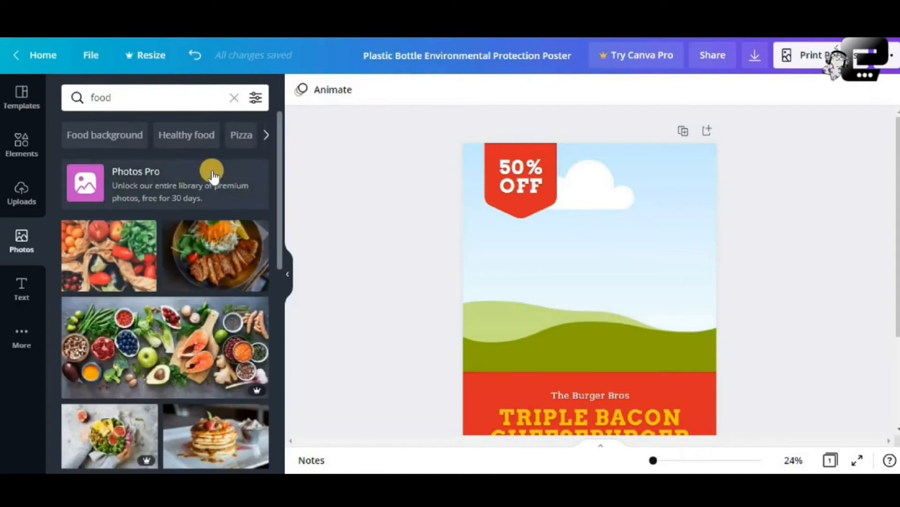
Step: Browse the food photos, add the free photo of grilled meat topped with green herbs to the poster, and deselect it
scroll(212, 176, down, 2)
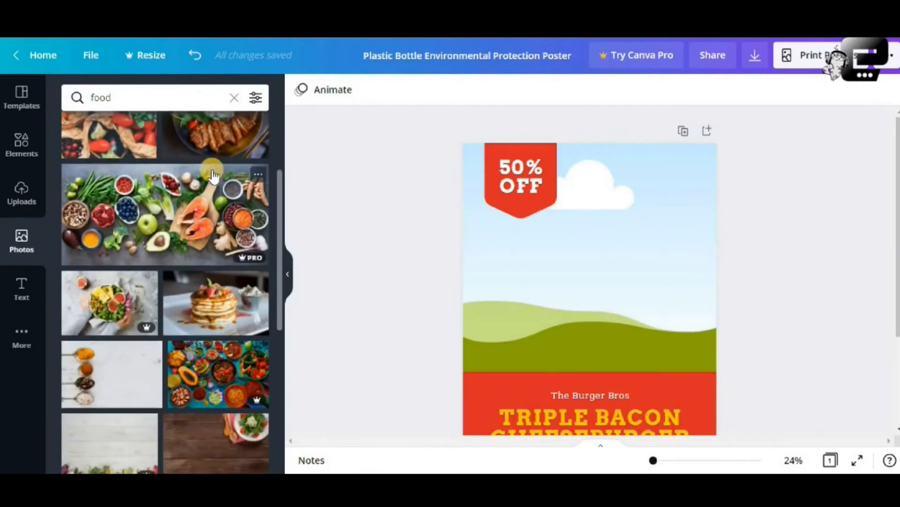
scroll(212, 175, up, 2)
scroll(212, 176, down, 5)
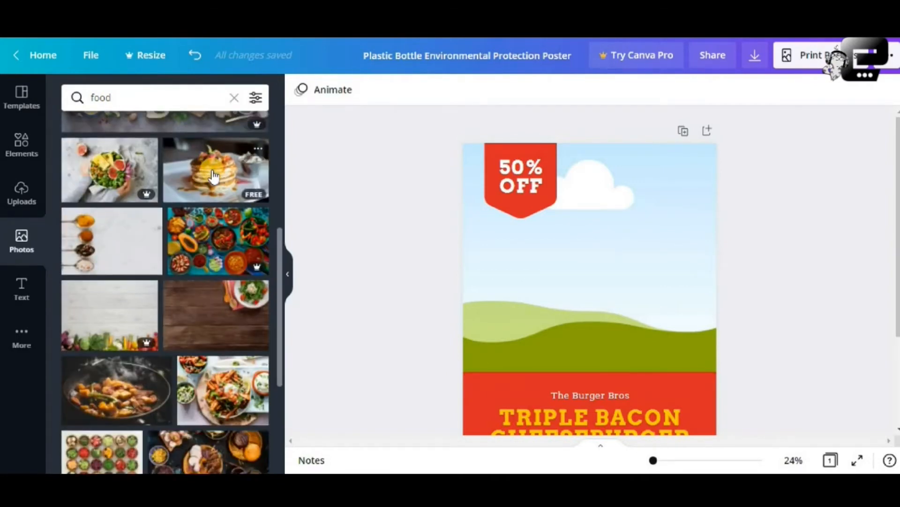
scroll(207, 202, down, 5)
scroll(121, 187, down, 4)
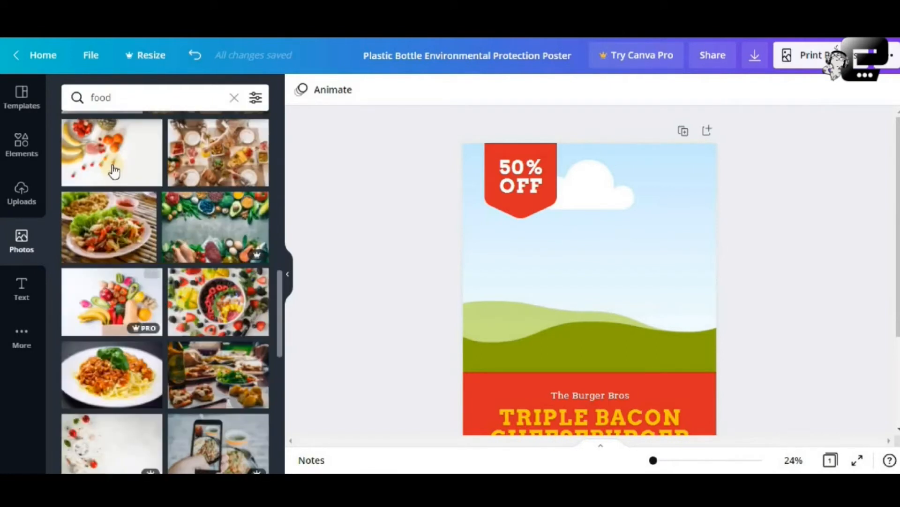
scroll(190, 237, down, 1)
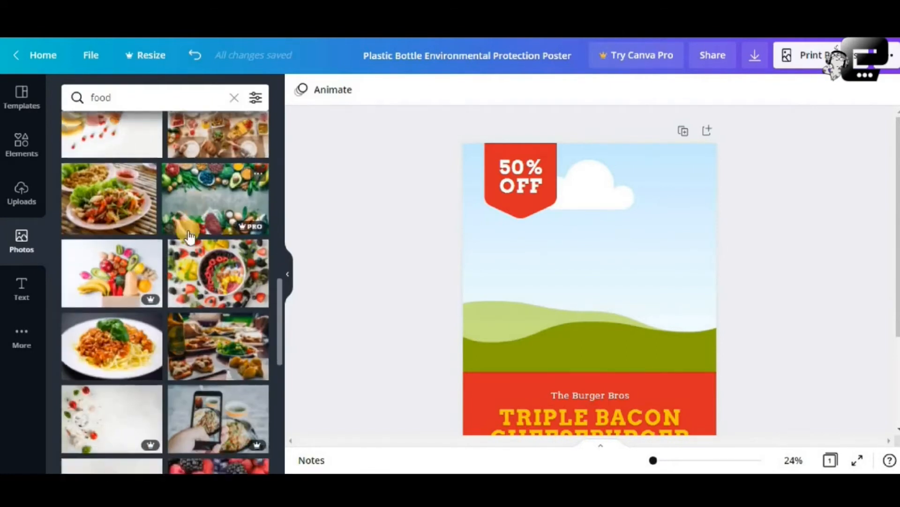
scroll(190, 238, down, 2)
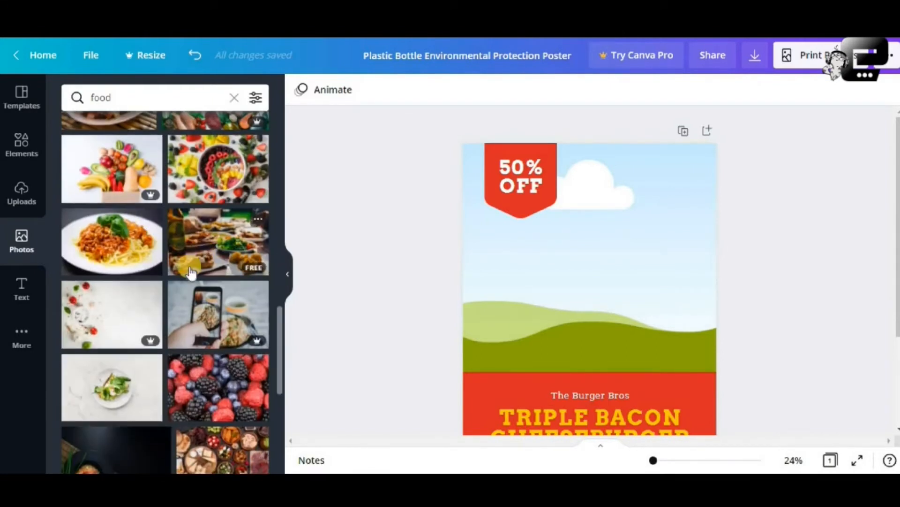
scroll(189, 299, down, 3)
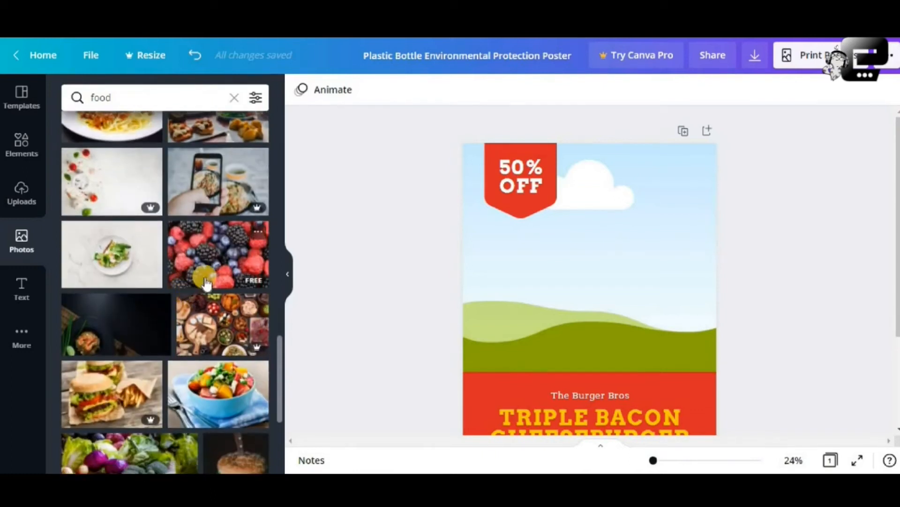
scroll(144, 343, up, 4)
scroll(143, 345, down, 6)
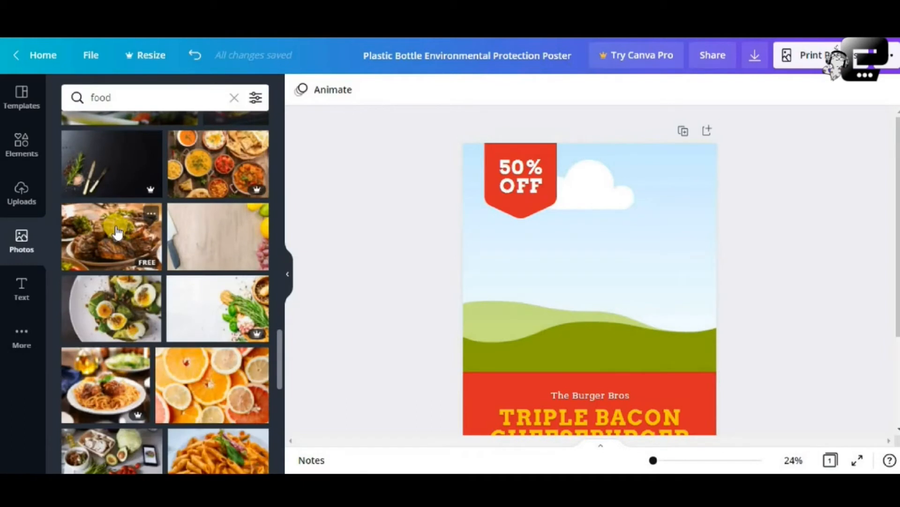
click(117, 232)
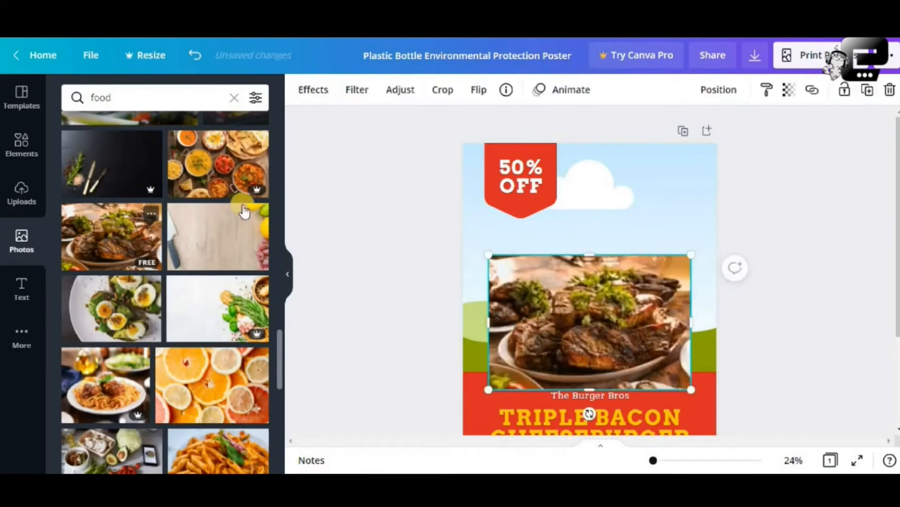
click(752, 314)
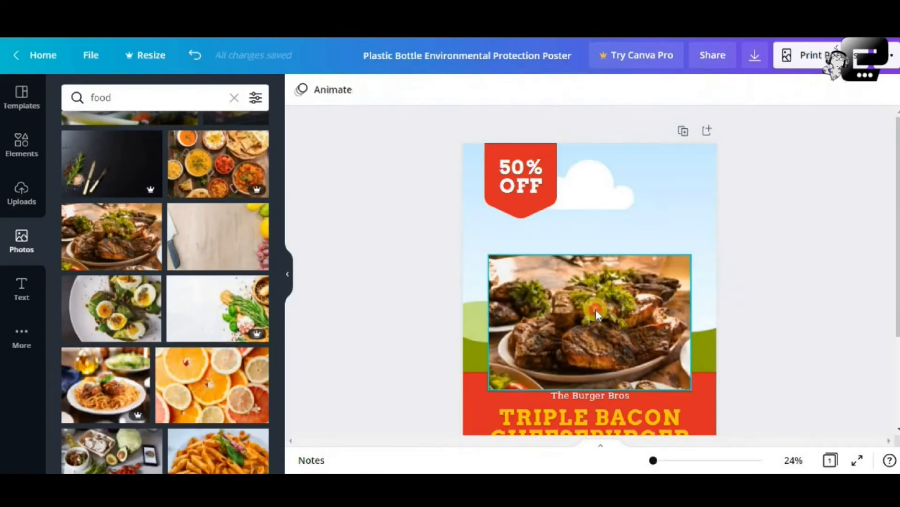
Step: Place the grilled meat photo into the poster's empty image frame, undo the placement once, and place it in the frame again
click(595, 304)
drag(596, 307, 573, 255)
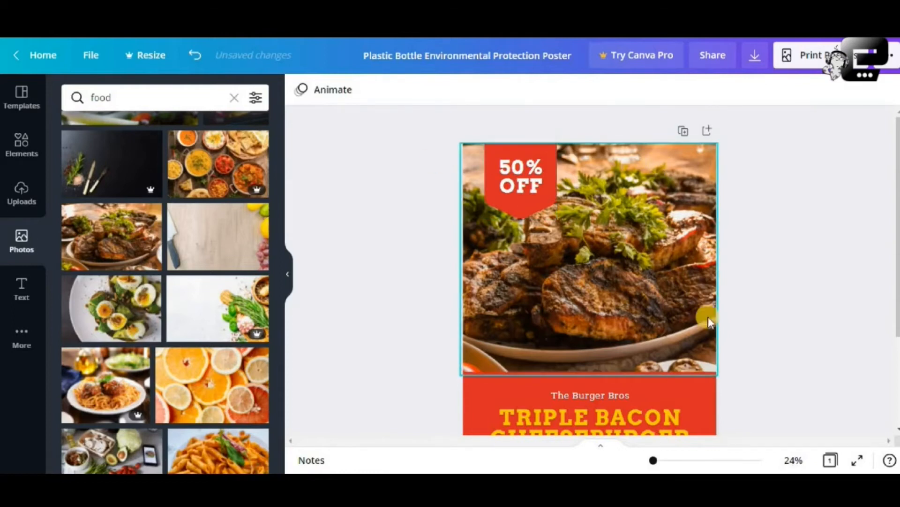
click(555, 224)
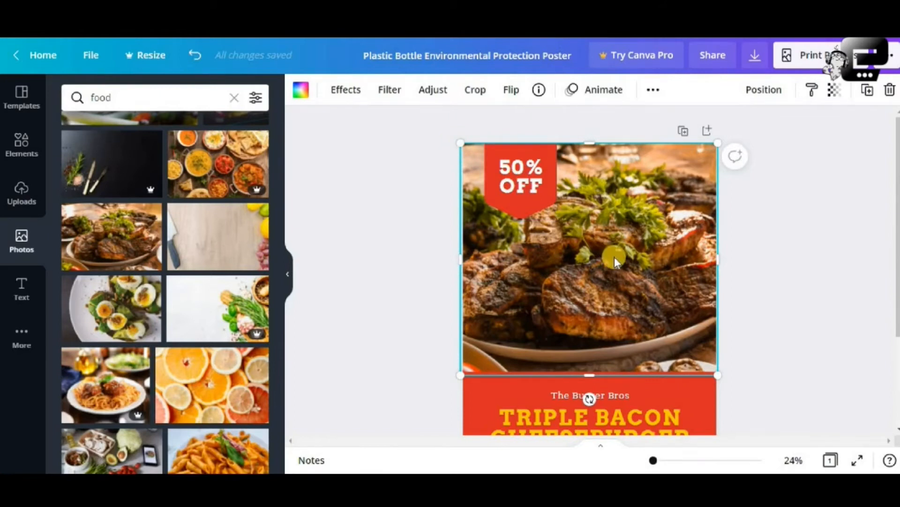
click(748, 258)
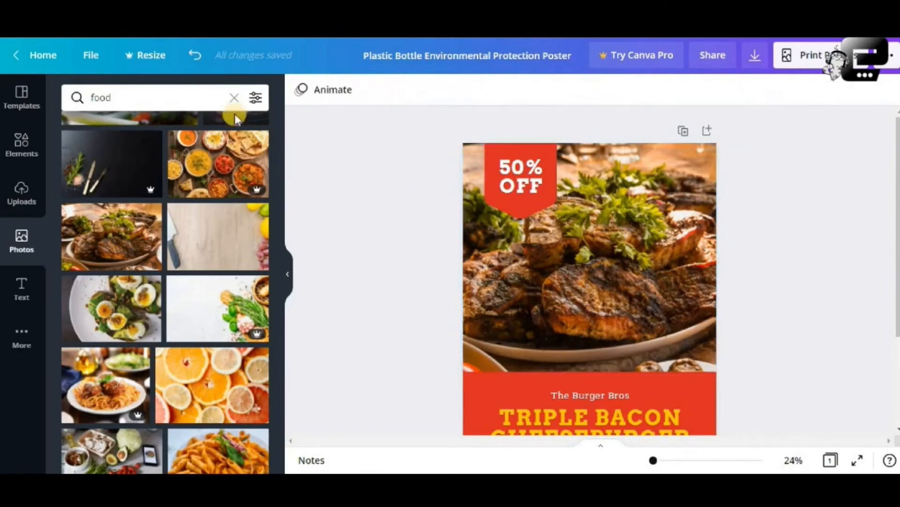
click(195, 55)
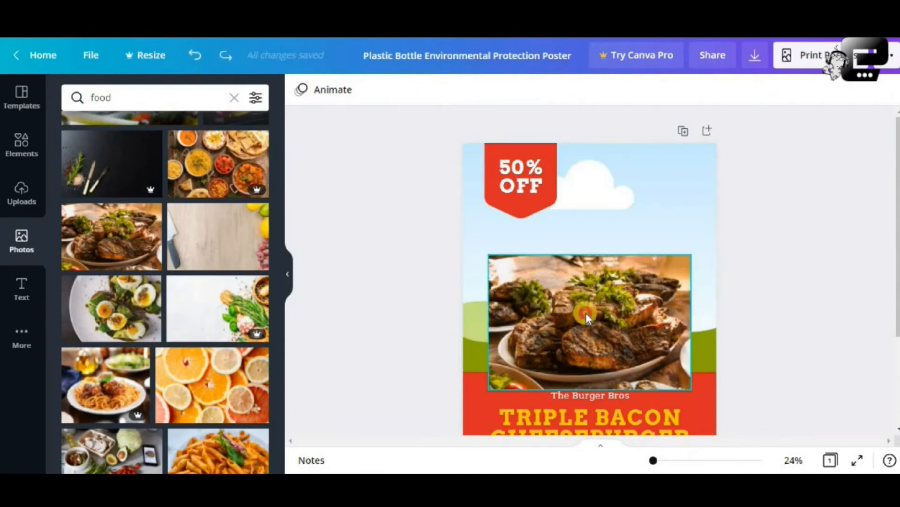
drag(586, 314, 564, 246)
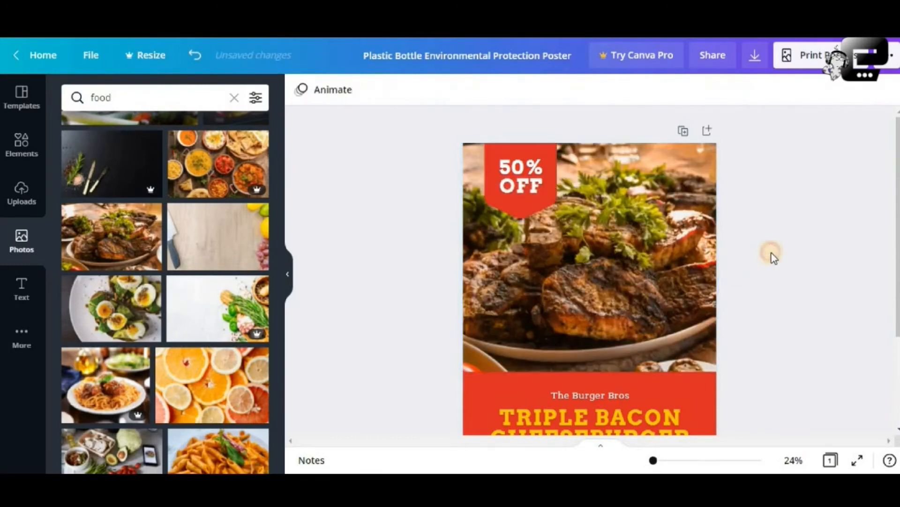
Step: Start cropping the meat photo inside its frame, shift it sideways and enlarge it beyond the frame's edges
double_click(617, 213)
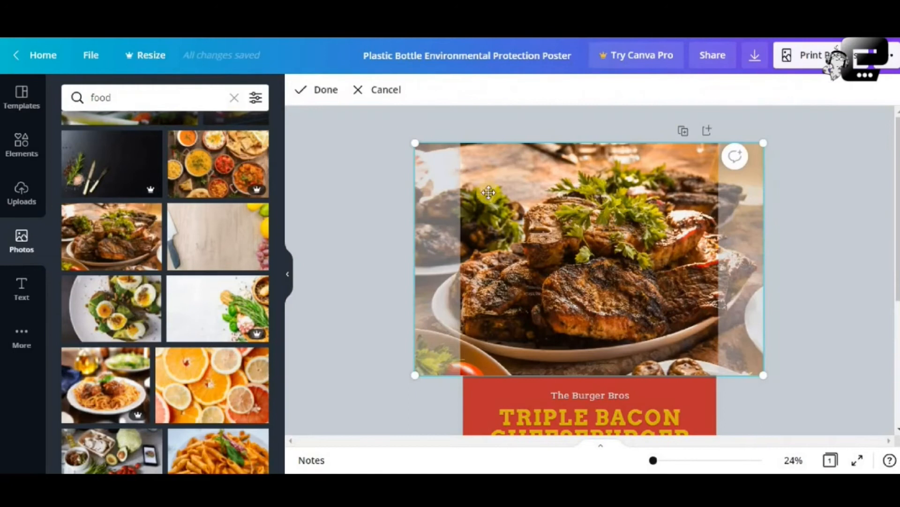
click(611, 248)
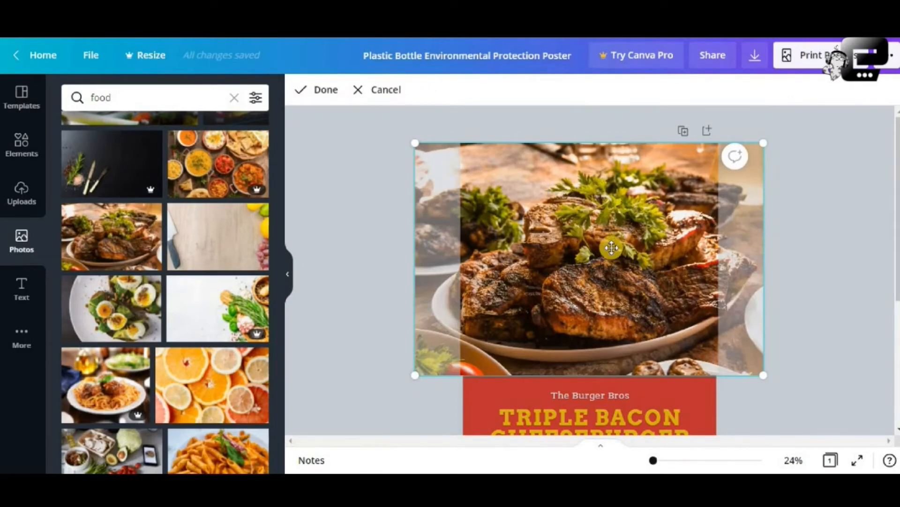
drag(613, 248, 561, 264)
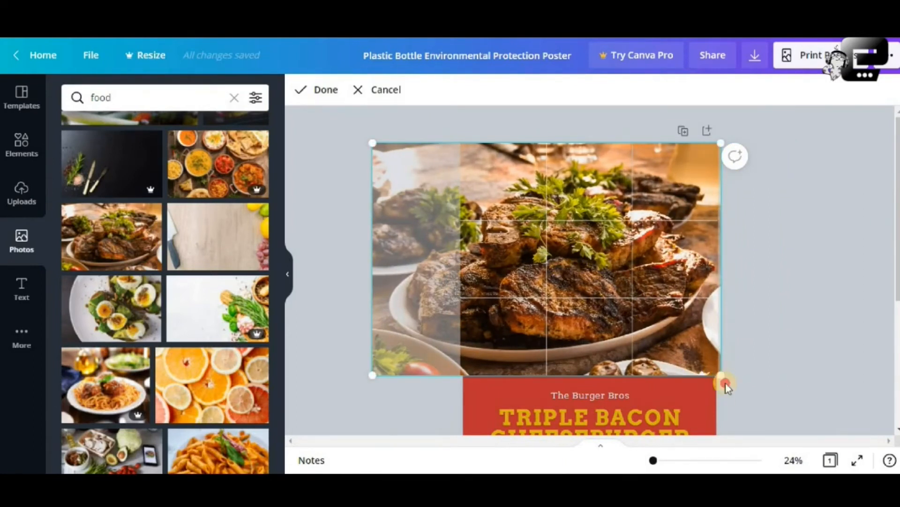
drag(725, 385, 790, 446)
drag(764, 315, 736, 314)
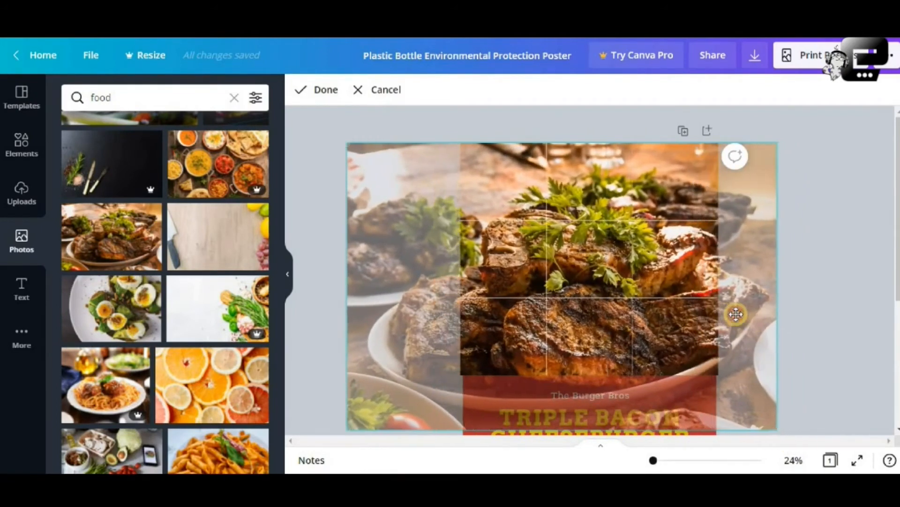
Step: Enlarge the meat photo further, reposition it so the meat fills the frame, apply the crop, and deselect the photo
scroll(776, 349, down, 3)
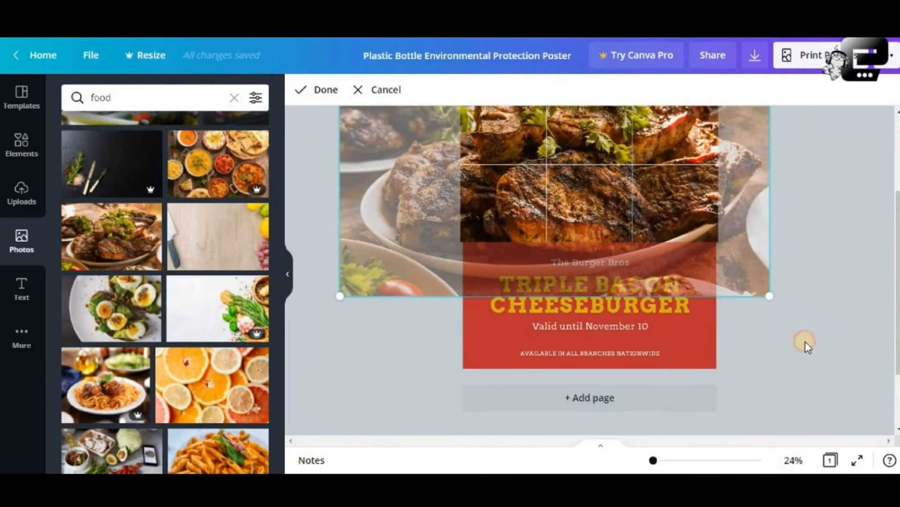
drag(806, 343, 828, 383)
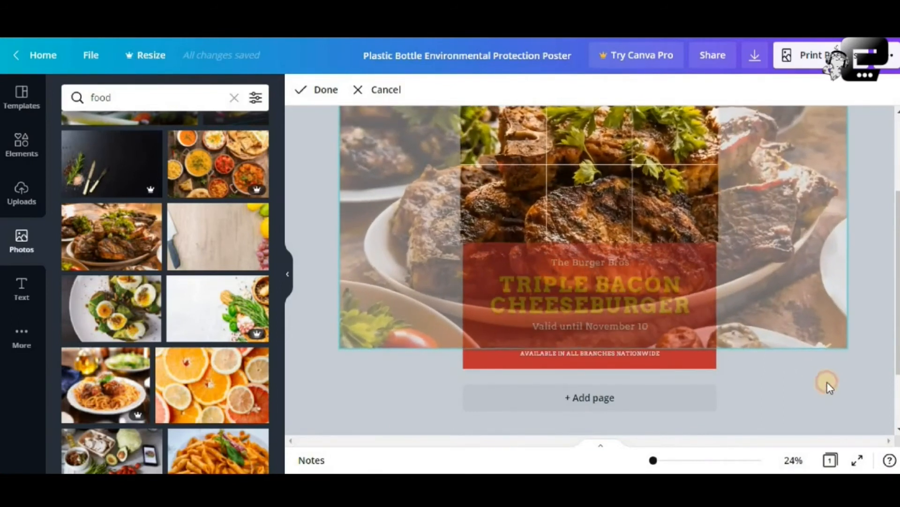
drag(343, 349, 446, 347)
key(ctrl+z)
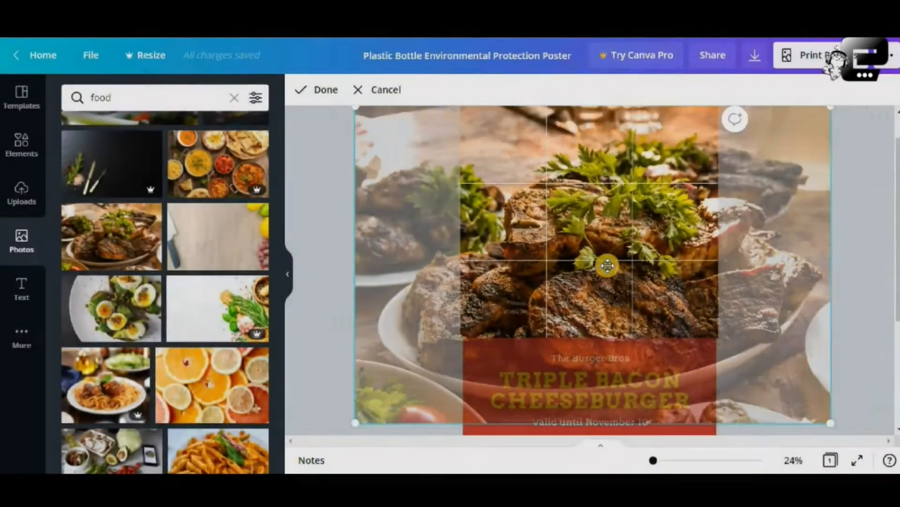
drag(597, 261, 597, 296)
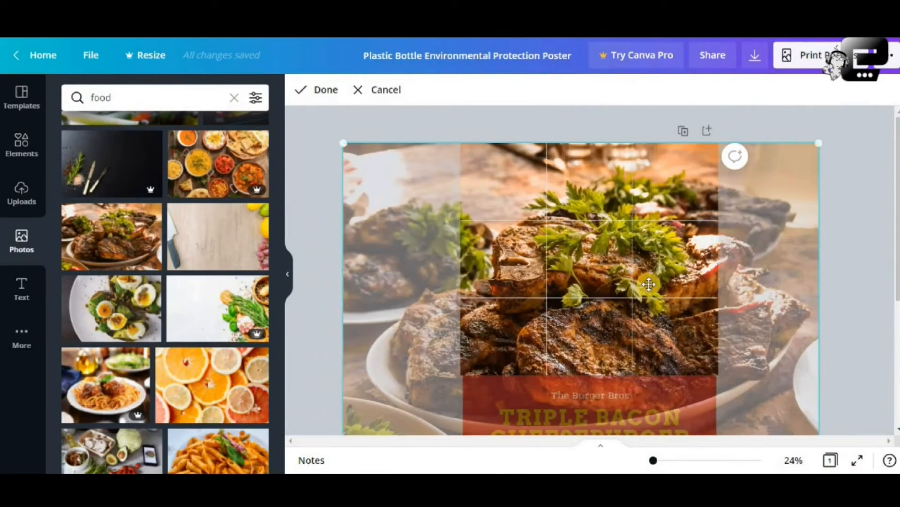
click(319, 90)
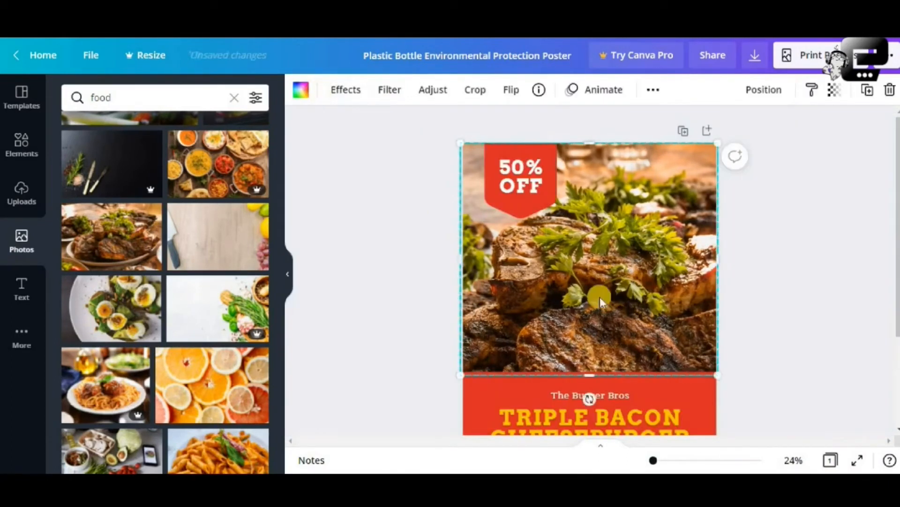
click(774, 300)
Step: Compare the editing options offered for the meat photo with those for the TRIPLE BACON CHEESEBURGER heading
click(651, 268)
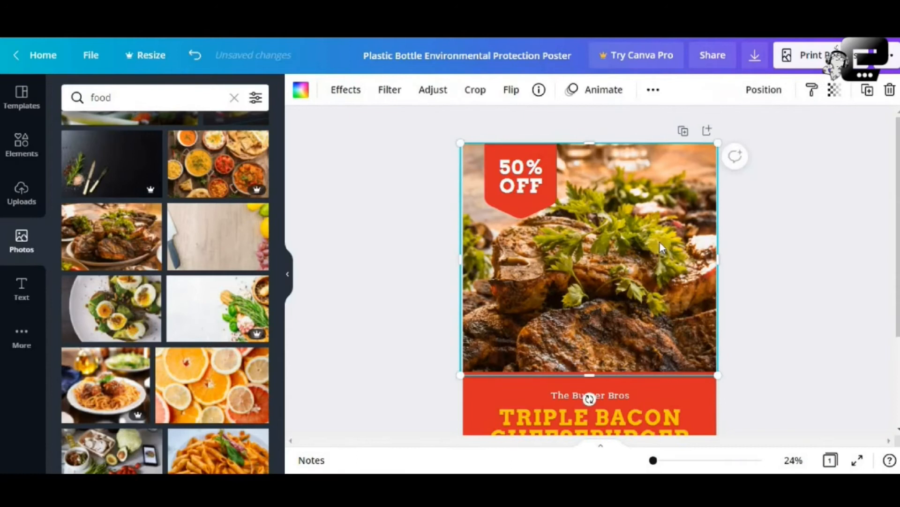
click(817, 248)
click(606, 233)
scroll(652, 263, down, 3)
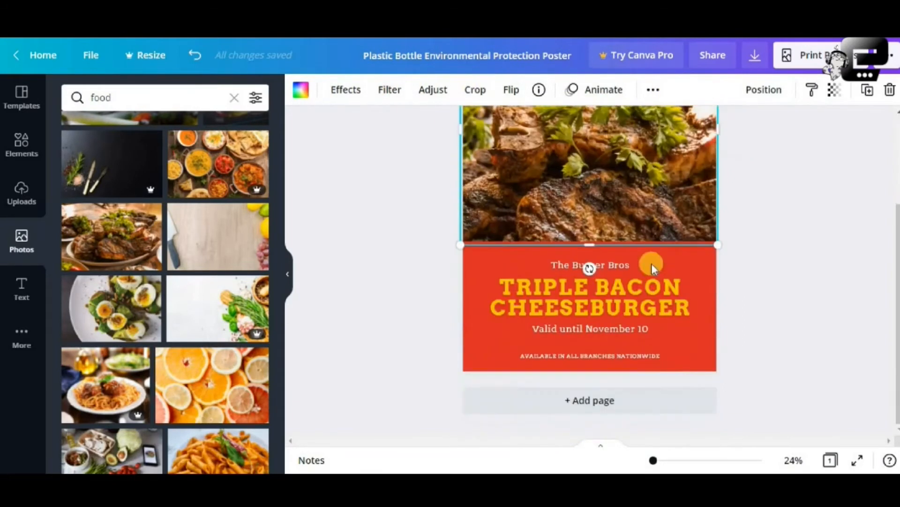
click(643, 283)
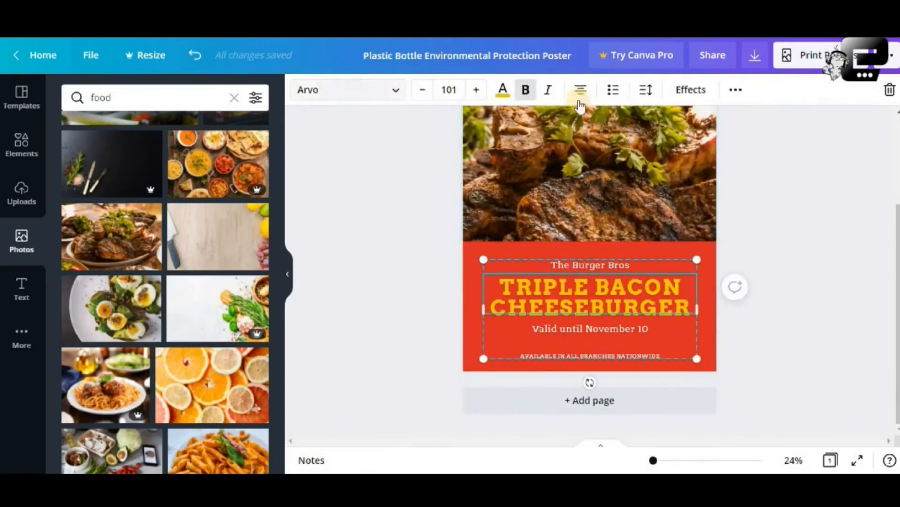
Step: Try the Drama, Dalliance, Peony and Retro filters on the meat photo and apply the Dare filter
click(603, 165)
scroll(604, 221, up, 3)
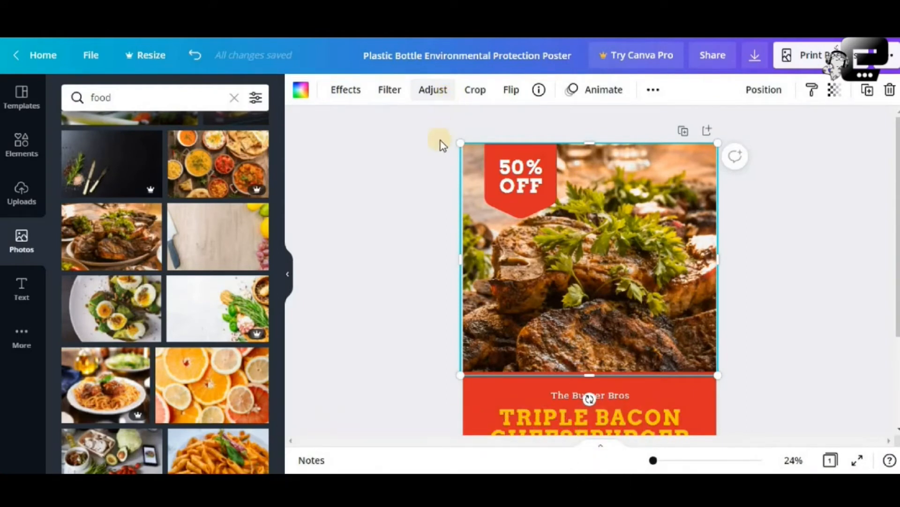
click(394, 91)
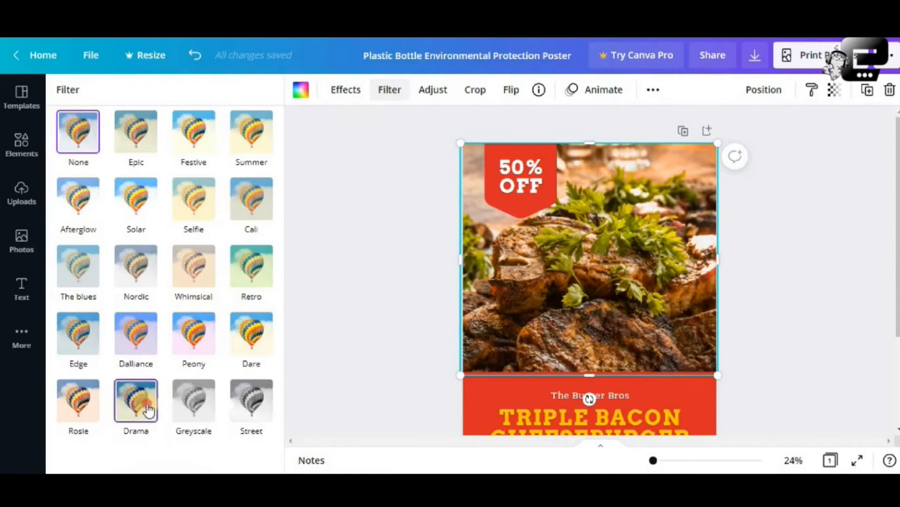
click(147, 412)
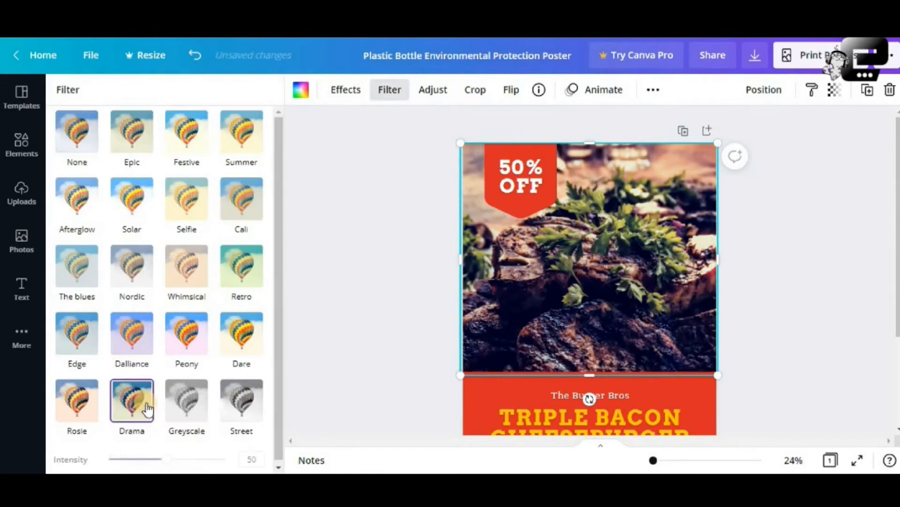
click(146, 332)
click(192, 337)
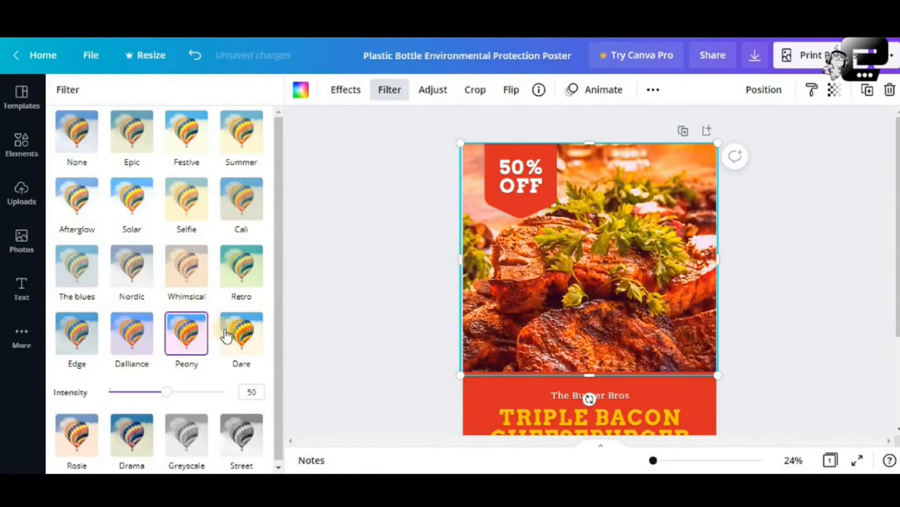
click(249, 274)
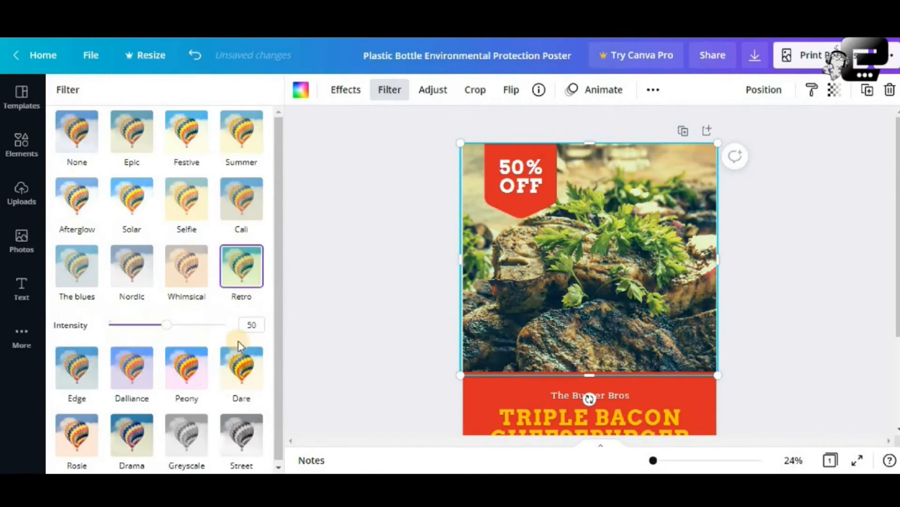
click(256, 371)
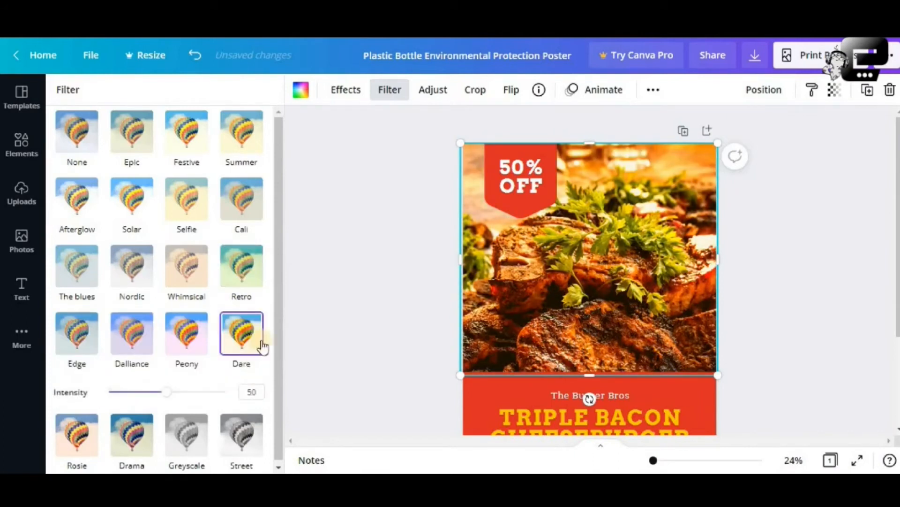
click(418, 287)
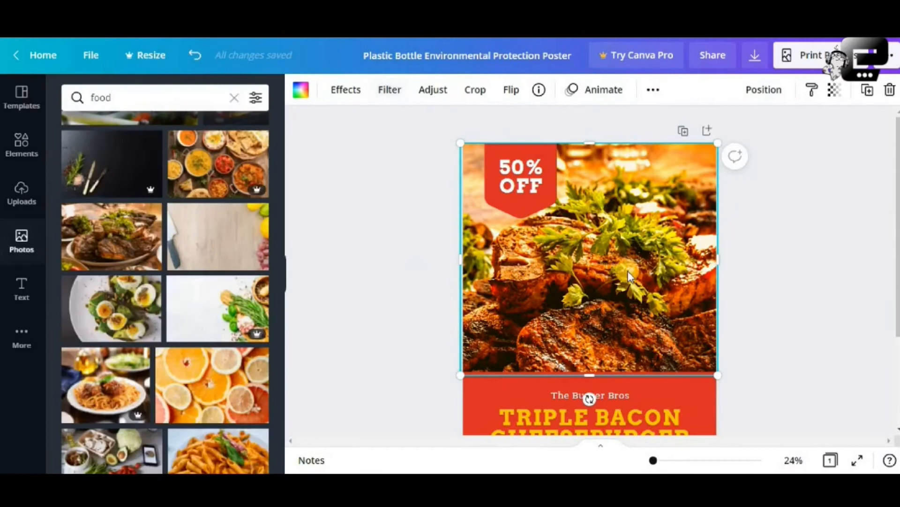
click(792, 277)
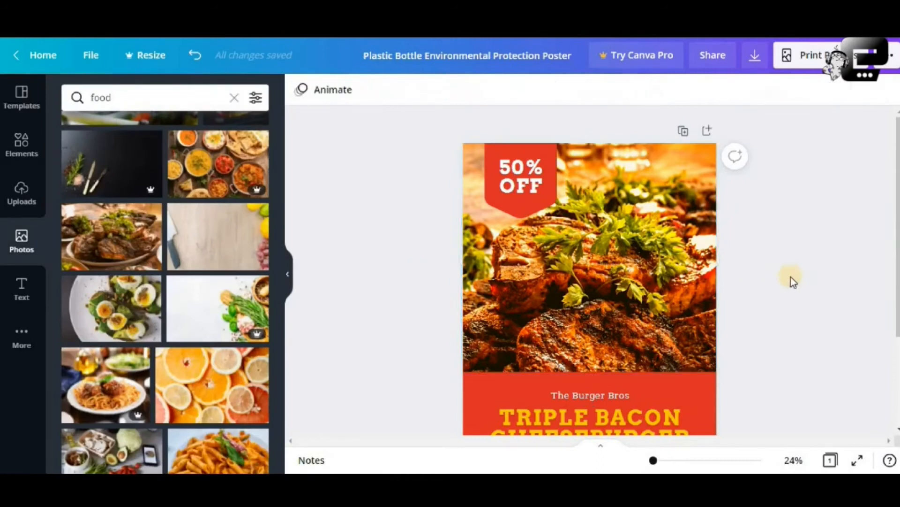
click(602, 223)
click(751, 231)
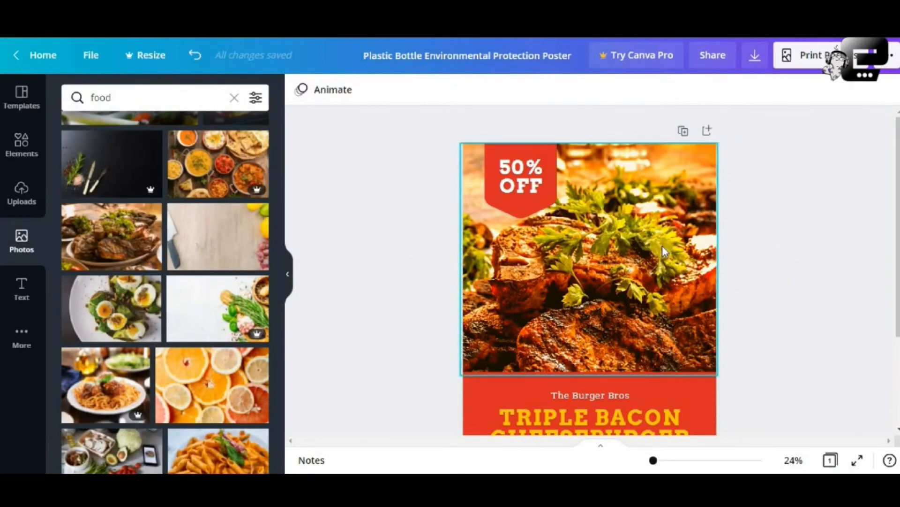
click(568, 220)
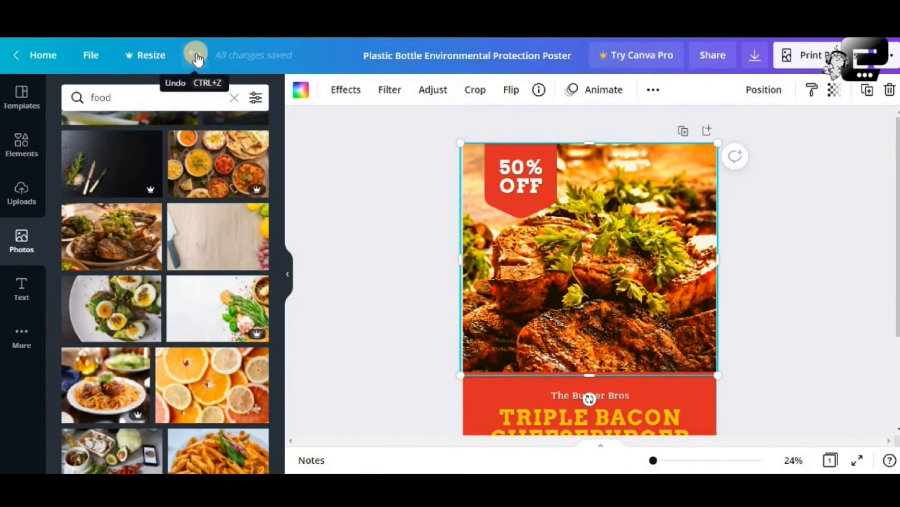
click(365, 184)
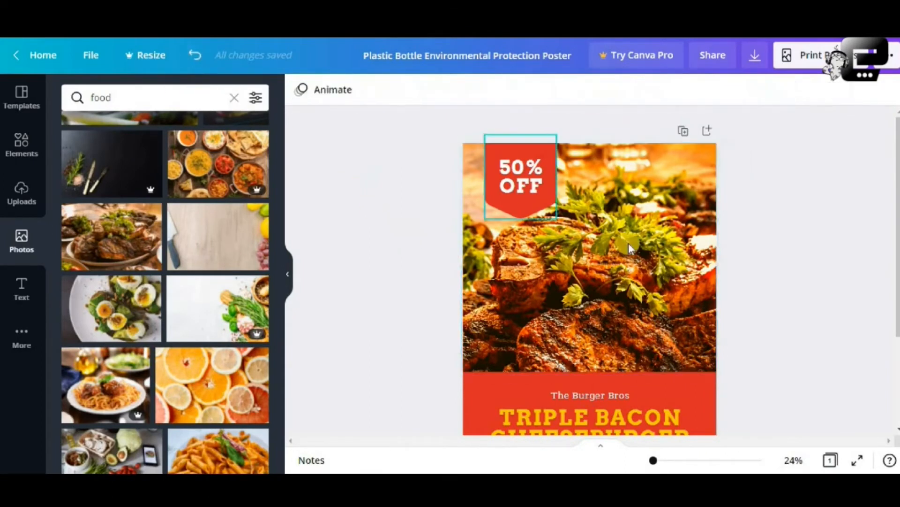
click(628, 242)
click(785, 274)
Step: Reduce the meat photo's opacity slightly below 100 with the transparency setting
click(642, 227)
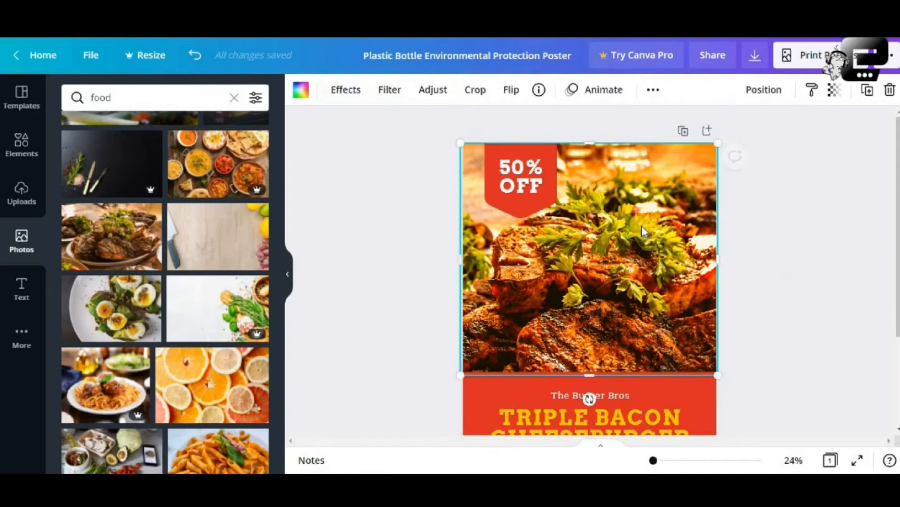
click(833, 100)
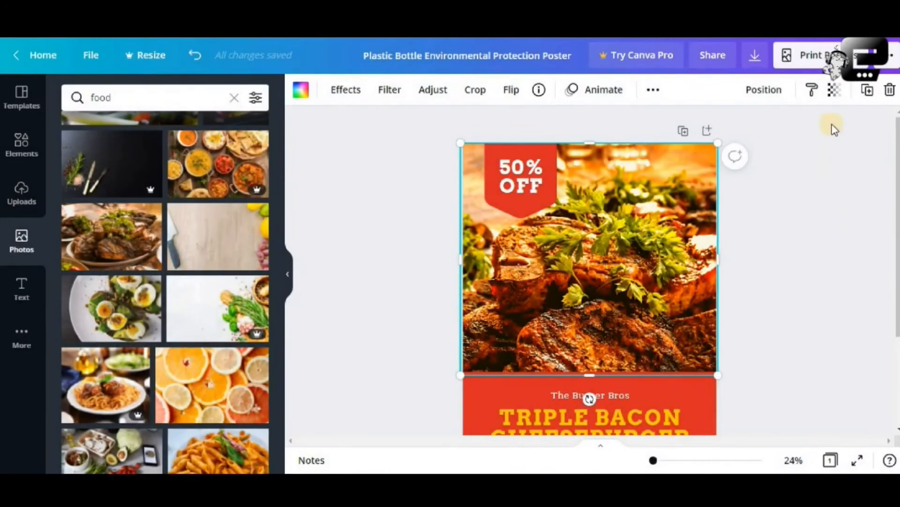
click(831, 97)
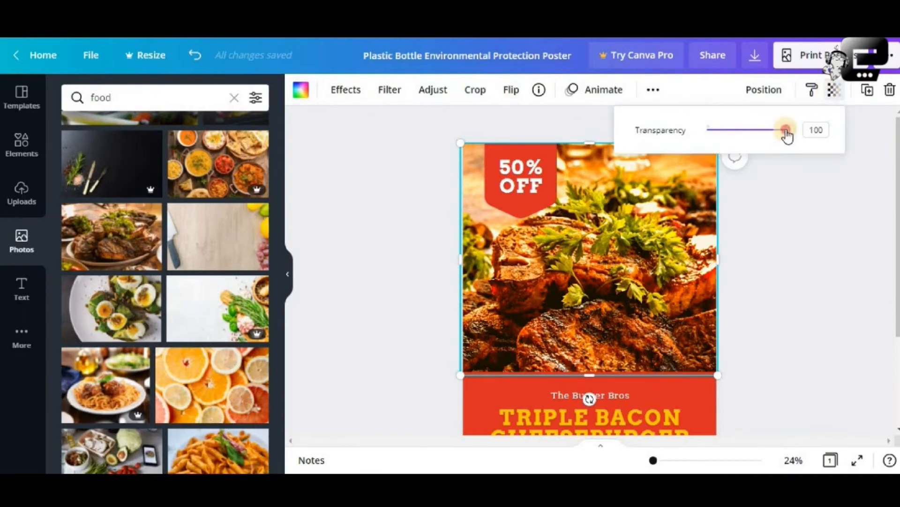
mouse_move(788, 136)
mouse_down()
mouse_move(734, 135)
mouse_move(775, 145)
mouse_up()
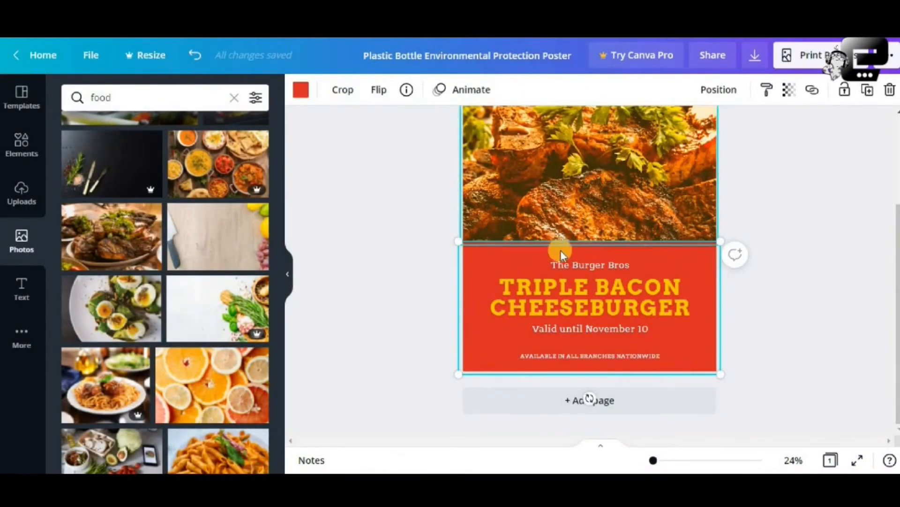
Step: Recolour the panel behind the poster text with the bright red default colour and deselect it
click(303, 96)
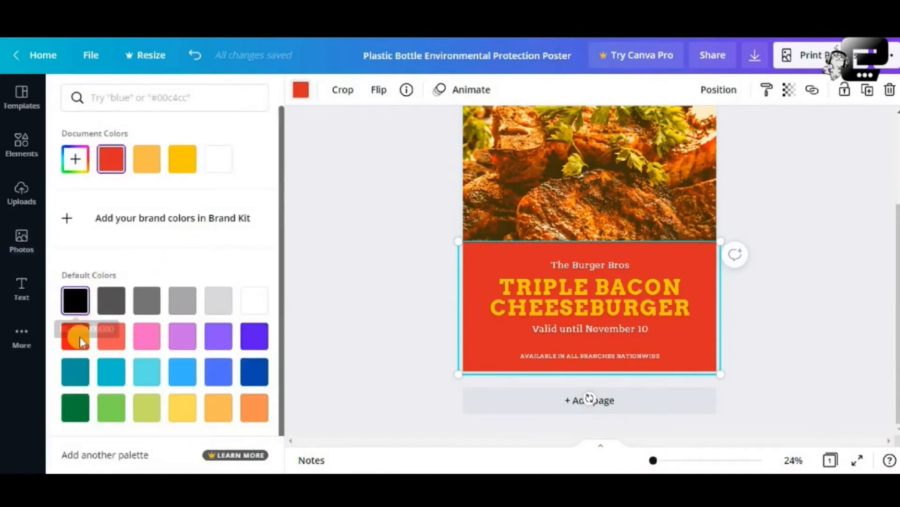
click(80, 336)
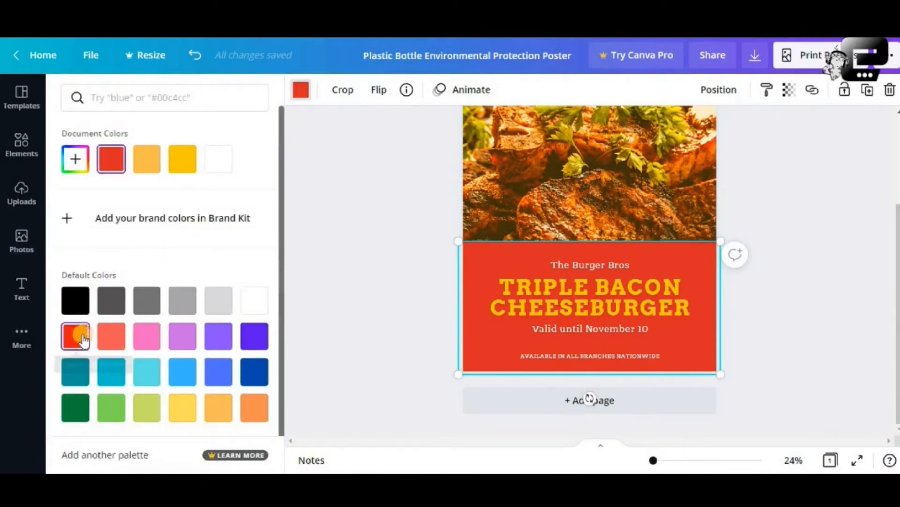
click(392, 317)
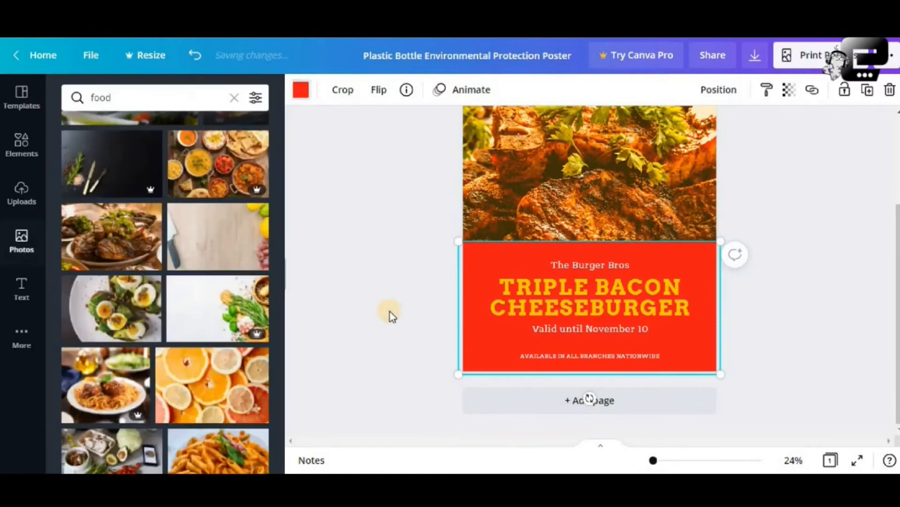
click(739, 296)
scroll(739, 295, up, 3)
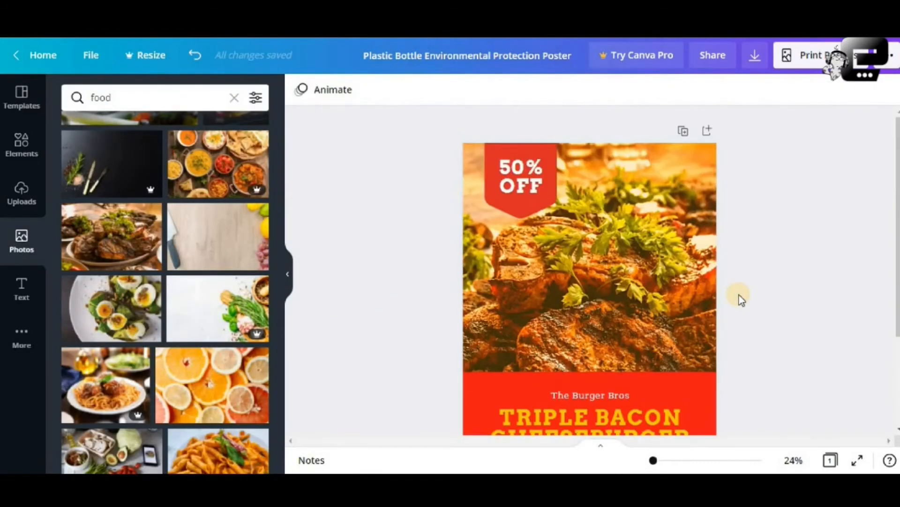
Step: Try black and dark green from the default colours on the panel behind the poster text
scroll(739, 294, down, 3)
click(670, 248)
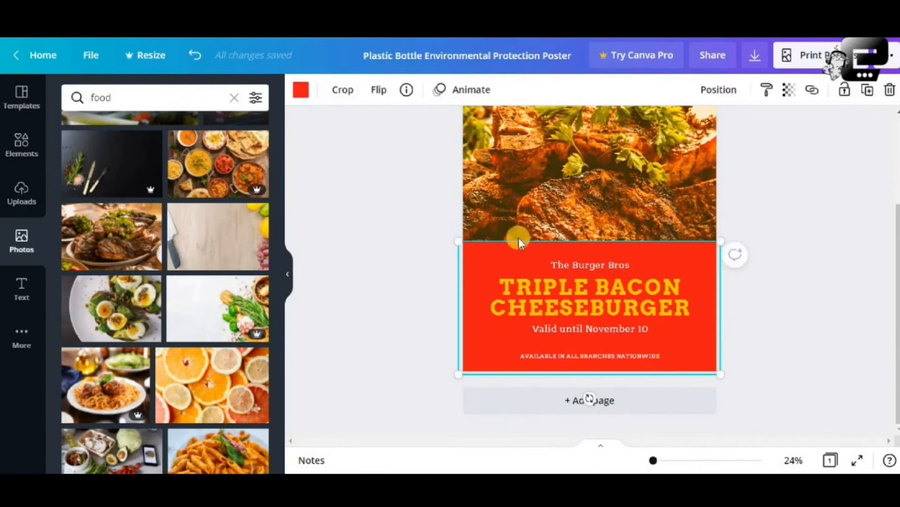
click(300, 90)
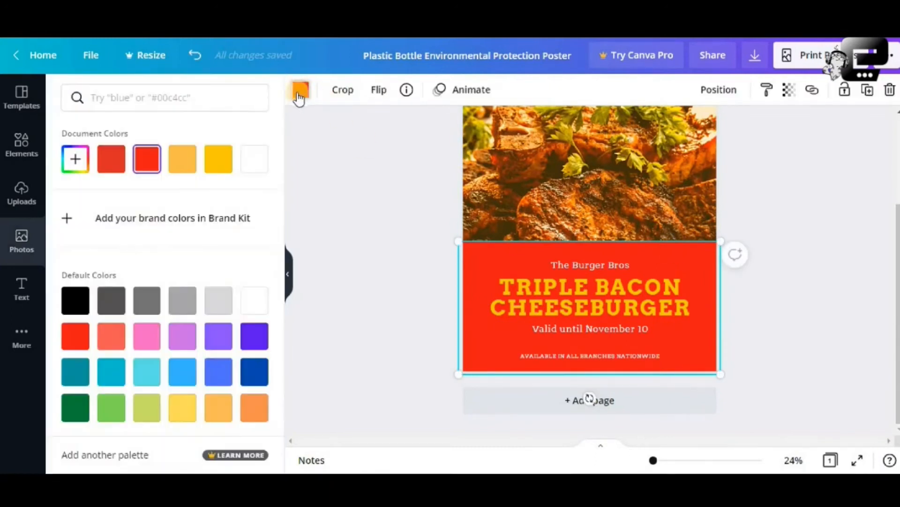
click(75, 301)
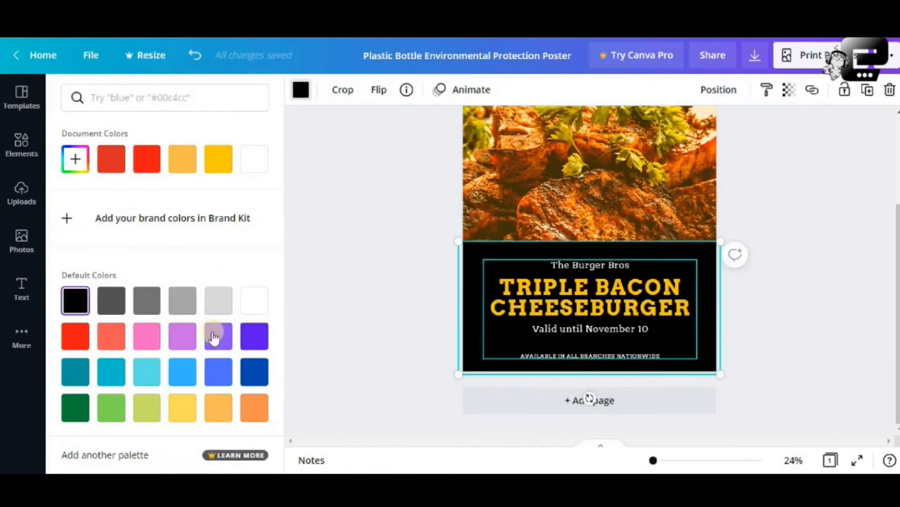
click(82, 407)
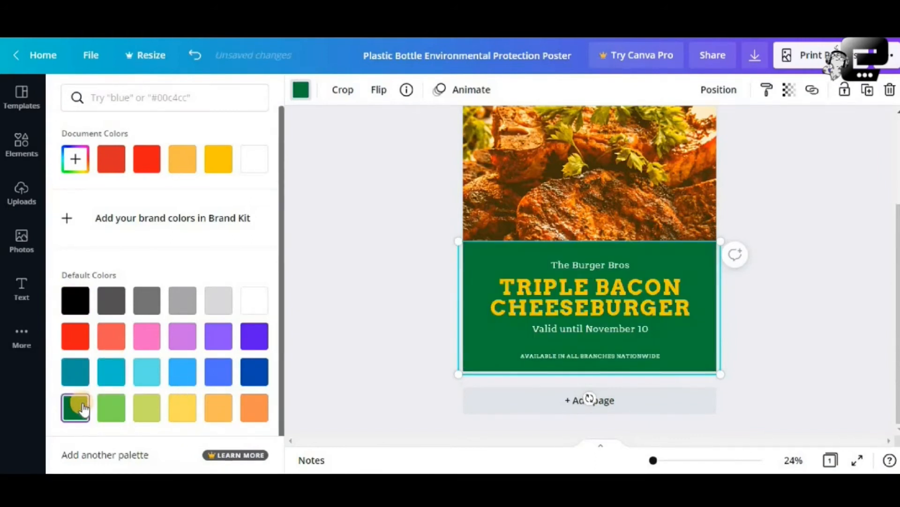
click(764, 298)
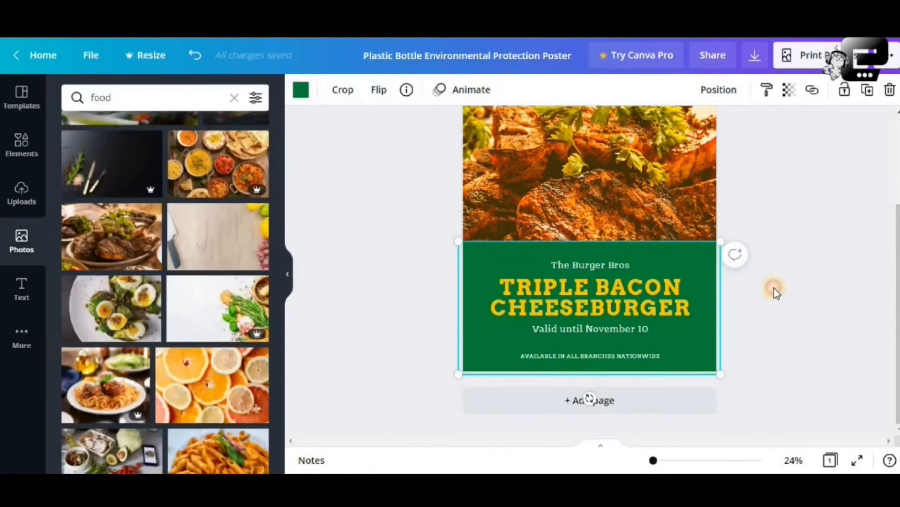
click(764, 293)
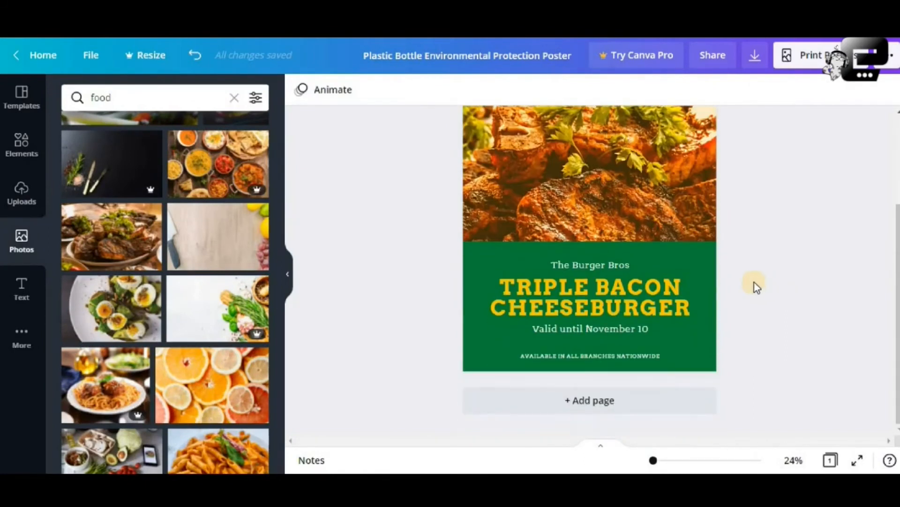
Step: Set the panel behind the poster text to black, deselect it, and check the whole poster
click(703, 260)
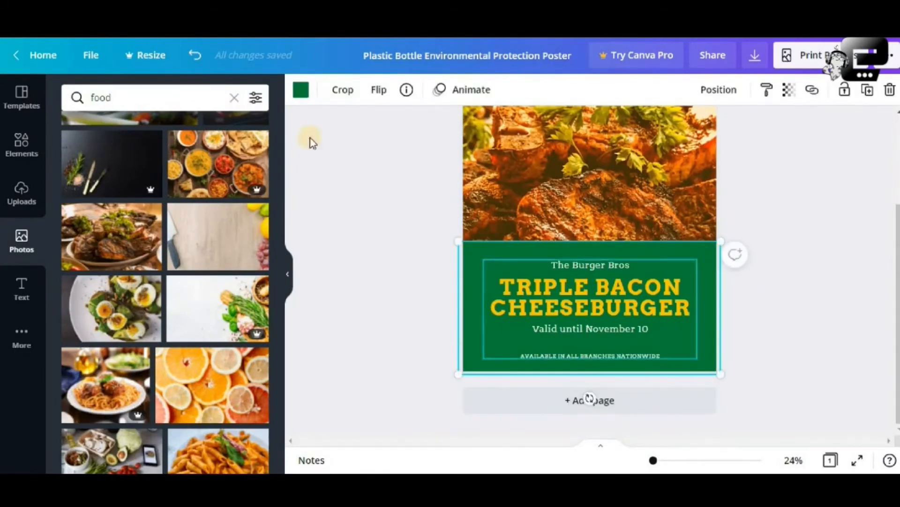
click(301, 90)
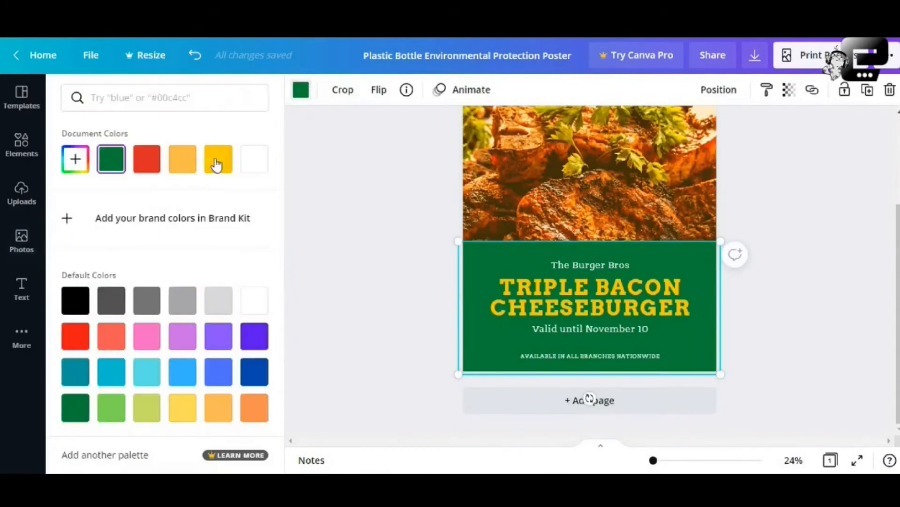
click(76, 301)
click(761, 280)
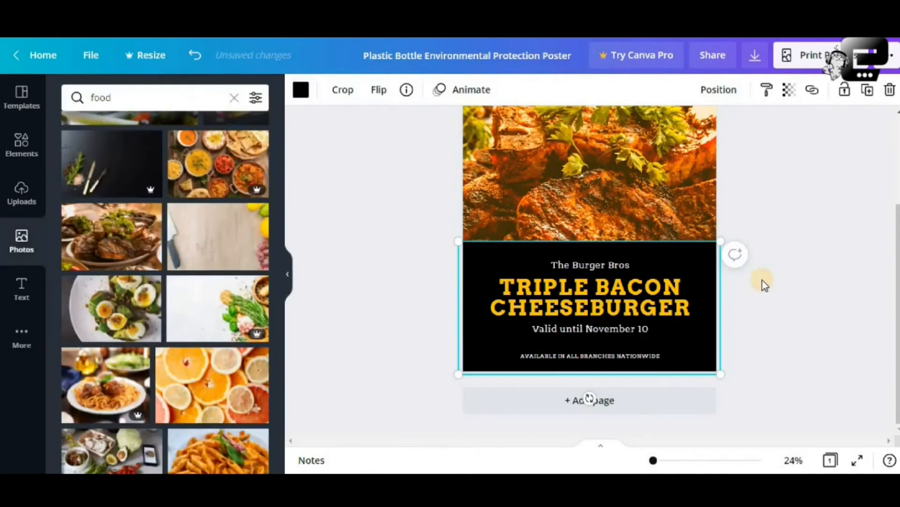
click(753, 256)
scroll(752, 255, up, 3)
scroll(752, 255, down, 3)
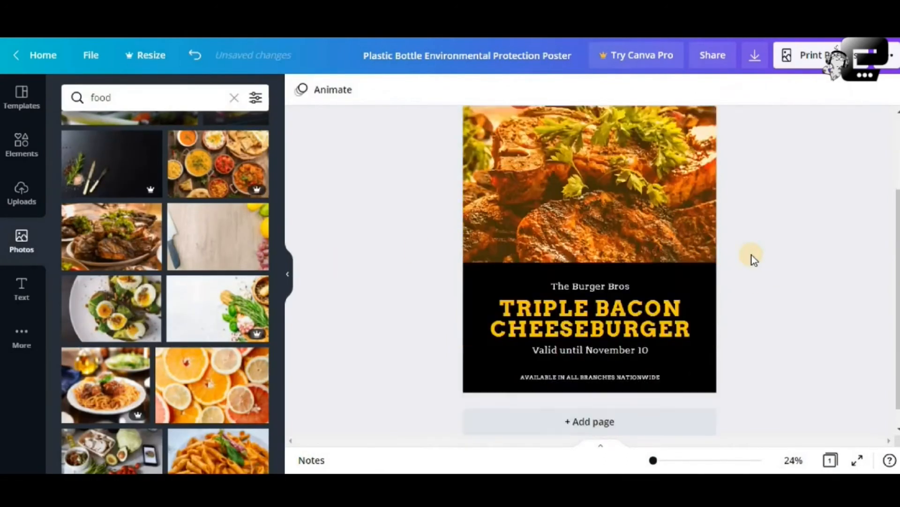
scroll(753, 255, up, 3)
scroll(753, 271, down, 3)
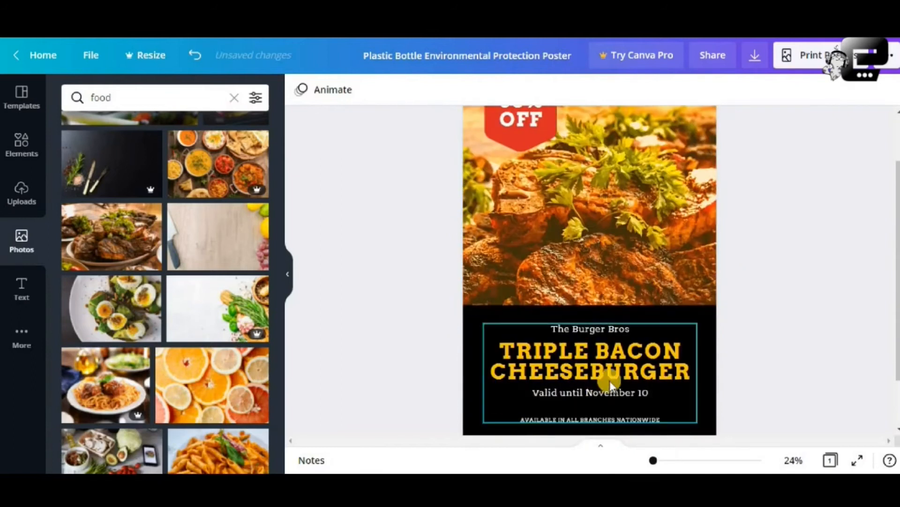
scroll(764, 315, down, 3)
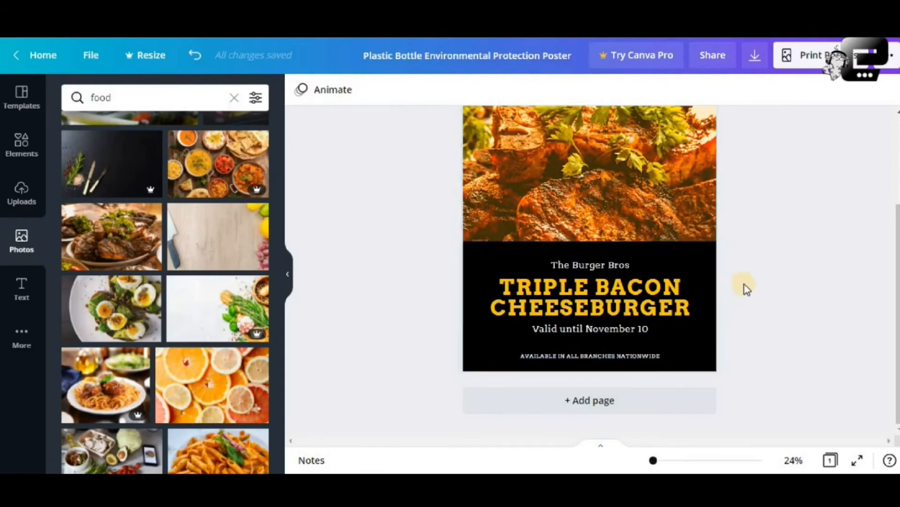
Step: Replace the small text line "The Burger Bros" above the heading with "YOUR TAGLINE HERE"
click(654, 303)
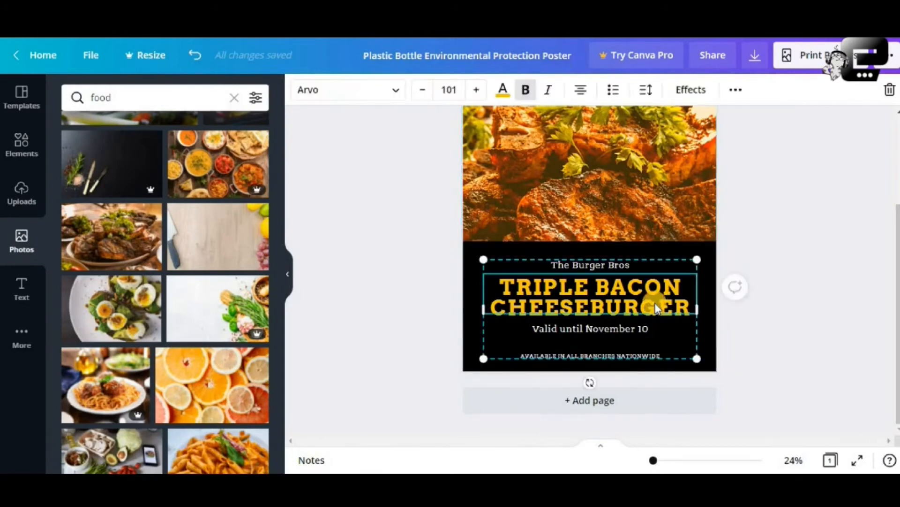
click(623, 264)
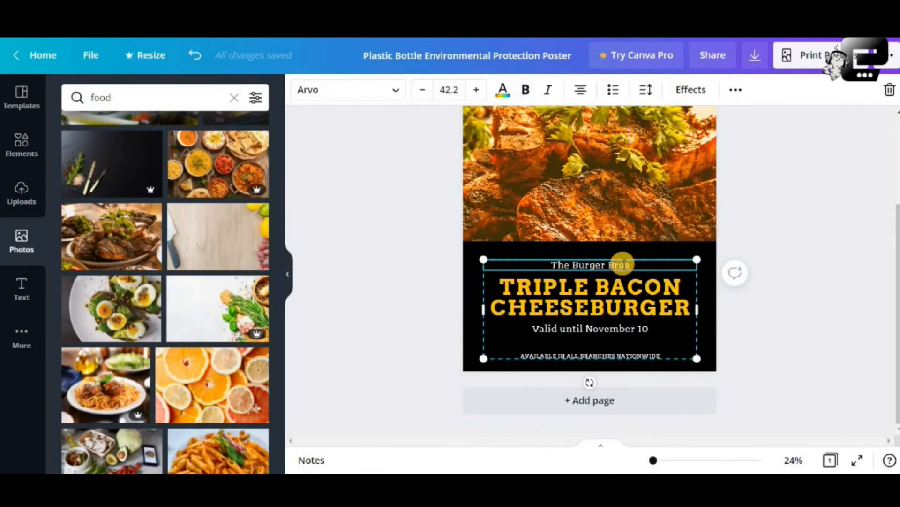
click(630, 262)
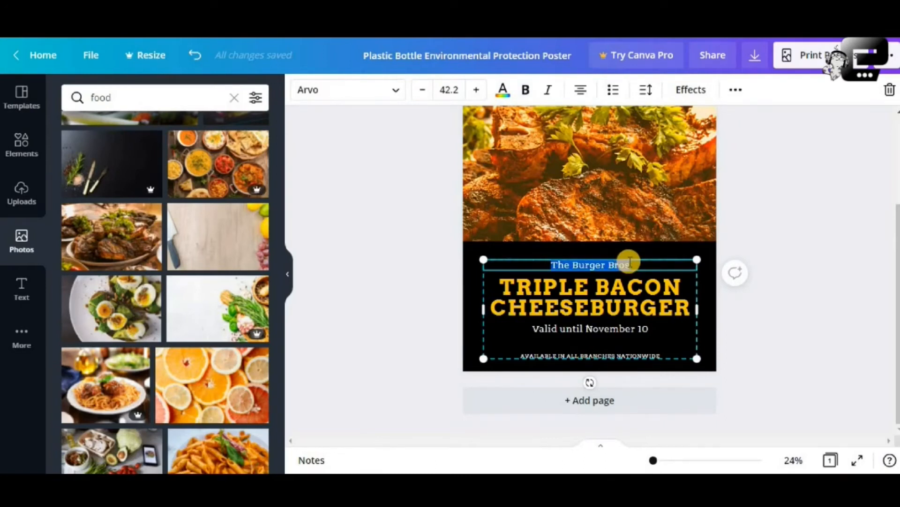
text(YO)
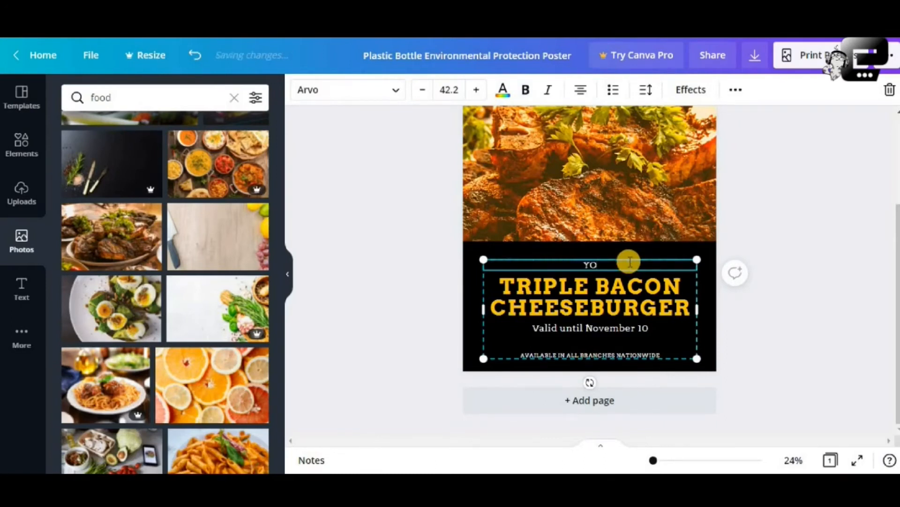
text(UR)
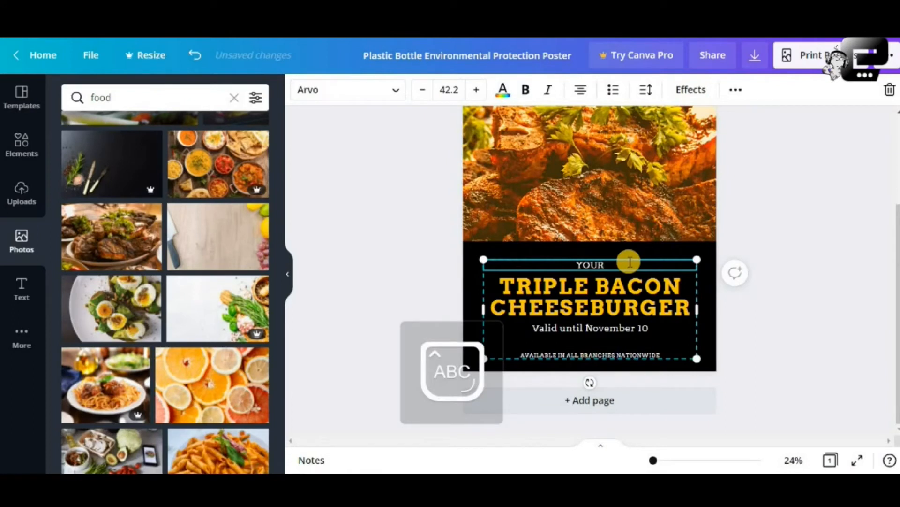
text( TAGLINE)
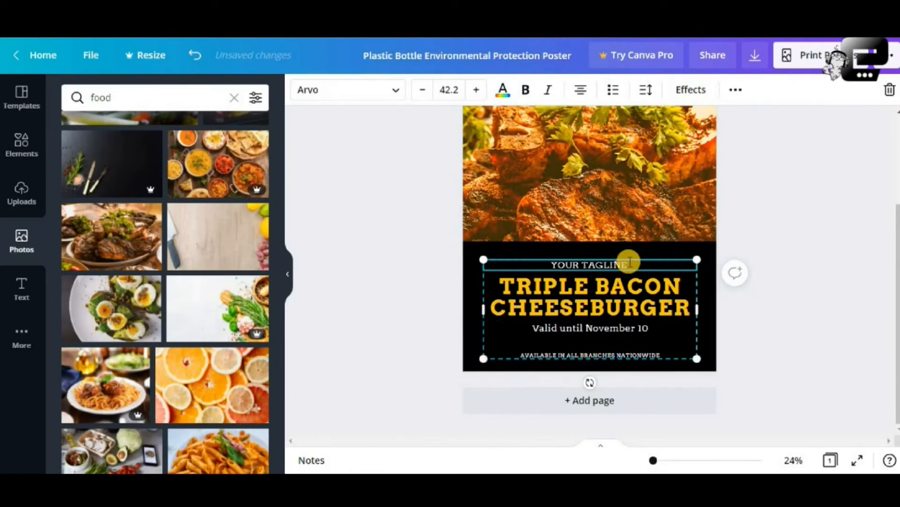
text( HERE)
Step: Replace the yellow "TRIPLE BACON CHEESEBURGER" heading text with "MEAT OVERLOAD" and deselect it
click(629, 290)
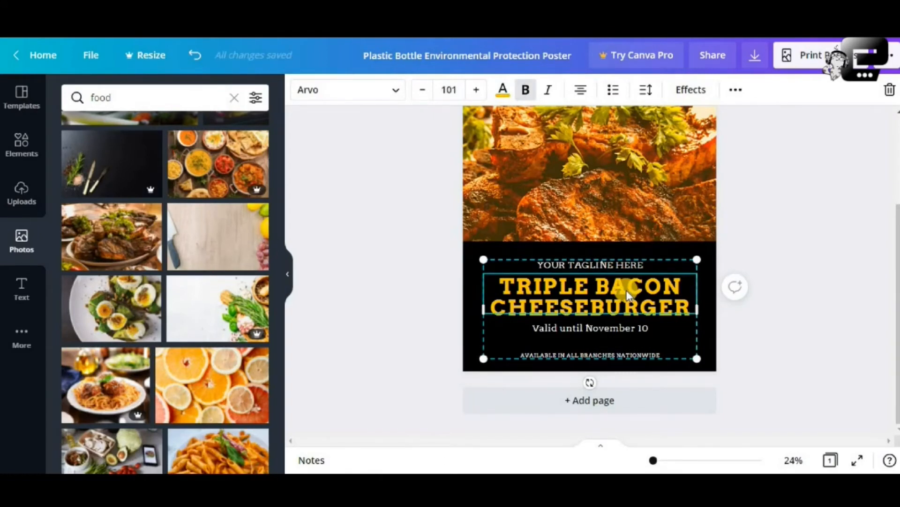
scroll(627, 292, up, 3)
scroll(624, 328, down, 2)
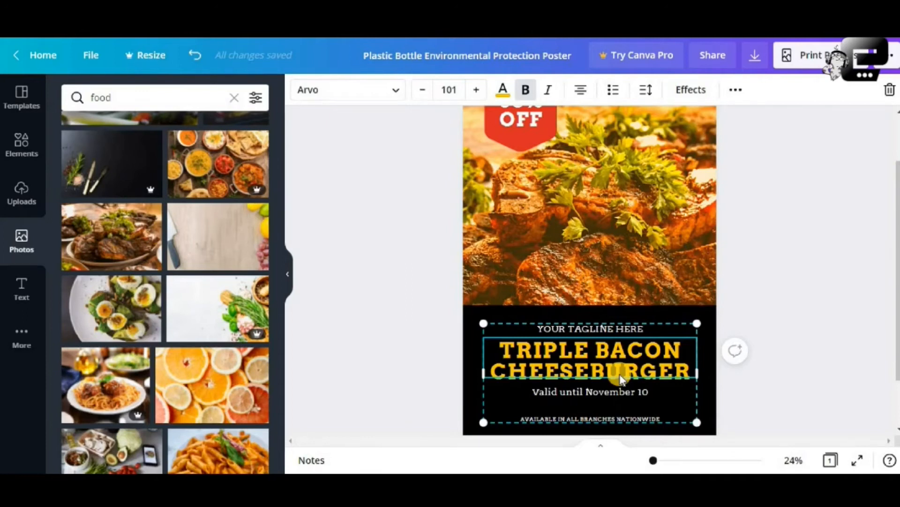
double_click(618, 361)
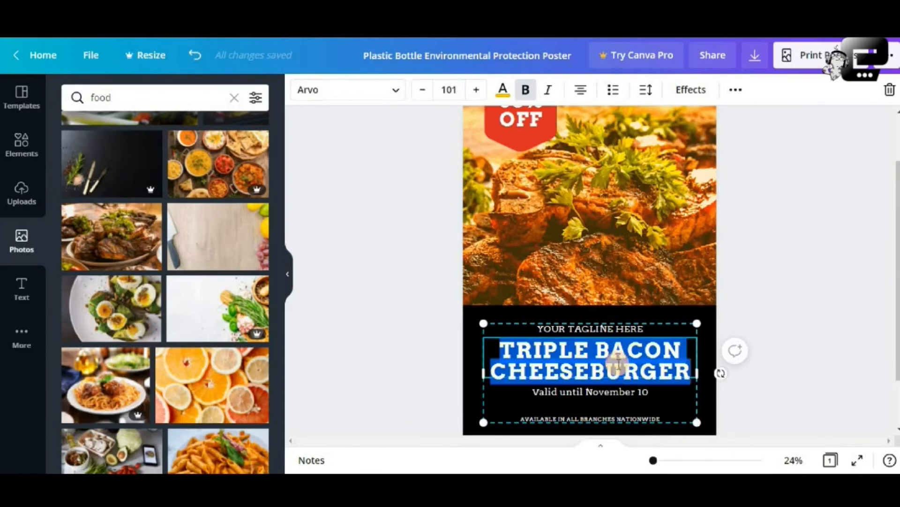
text(MEAT)
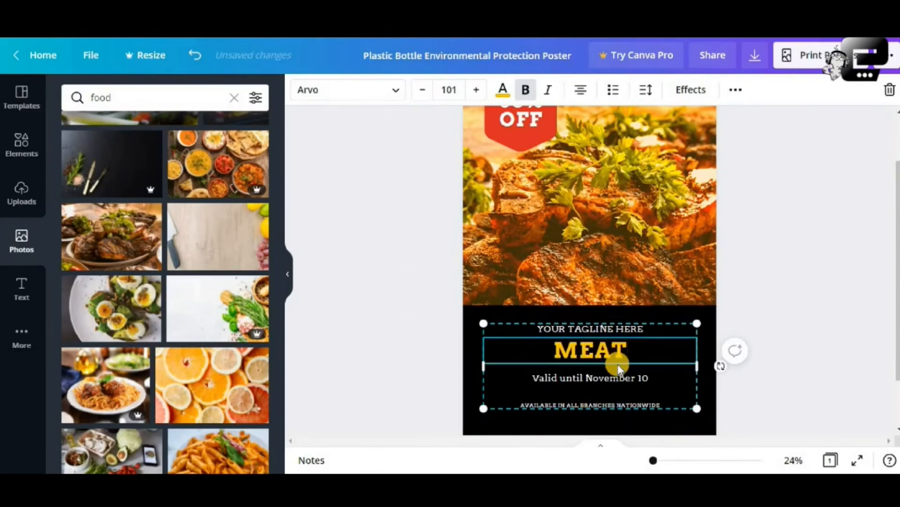
text( OVERLOAD)
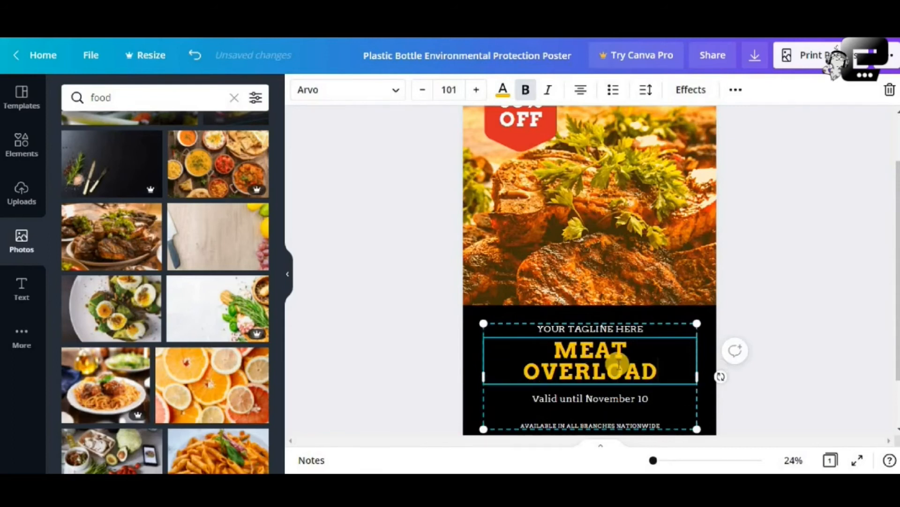
click(792, 323)
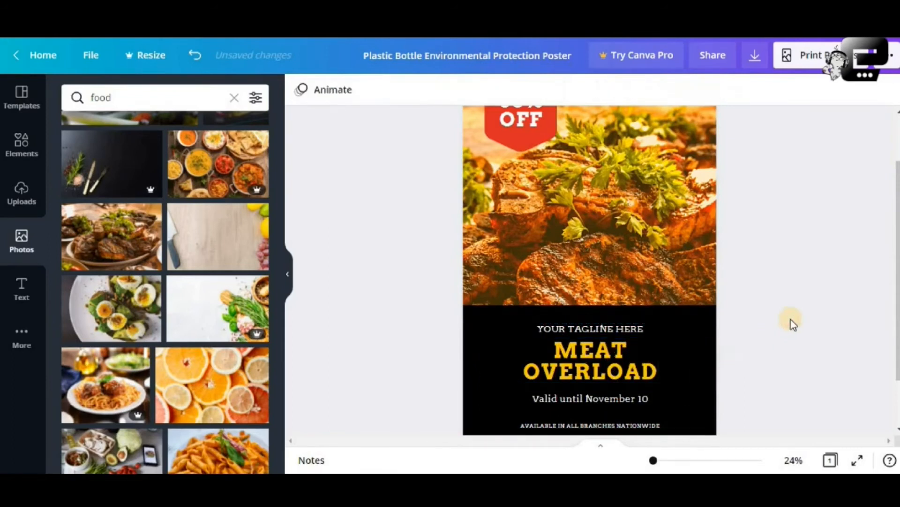
Step: Try smaller and larger font sizes on the "MEAT OVERLOAD" heading, including 96.3, 107, 123 and 131
click(575, 352)
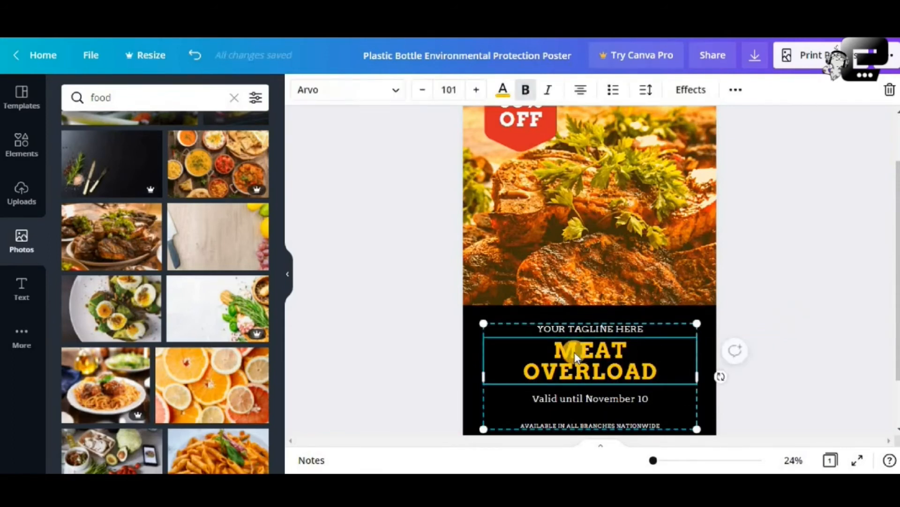
click(446, 89)
click(425, 94)
click(424, 94)
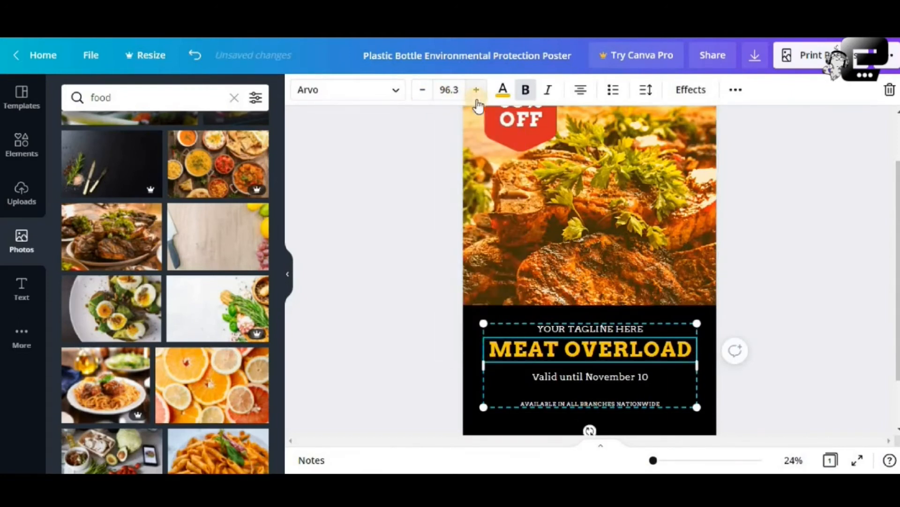
click(476, 92)
click(476, 92)
click(476, 91)
click(476, 93)
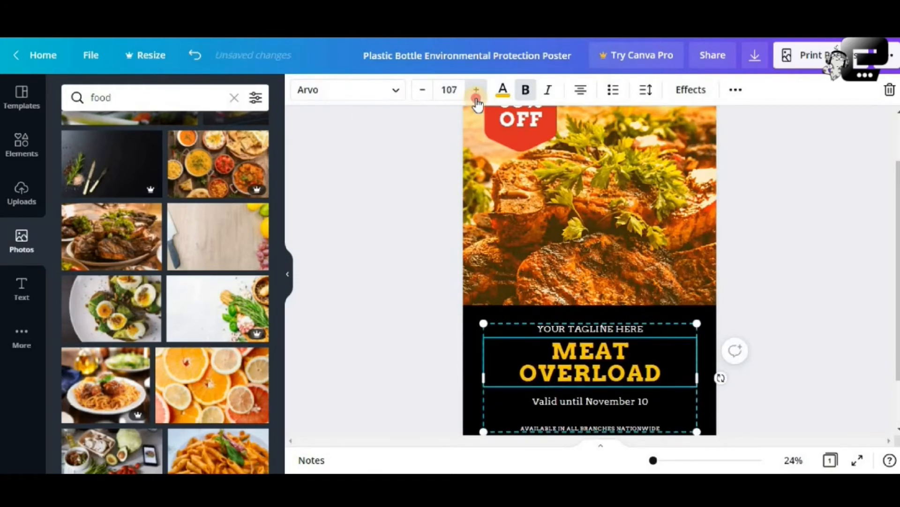
click(476, 94)
click(476, 94)
click(476, 94)
click(476, 93)
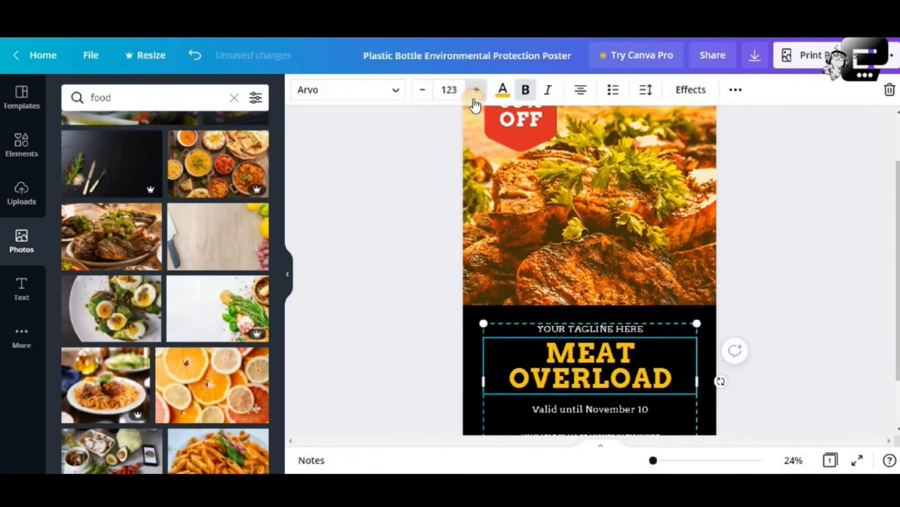
click(475, 100)
click(474, 100)
click(475, 100)
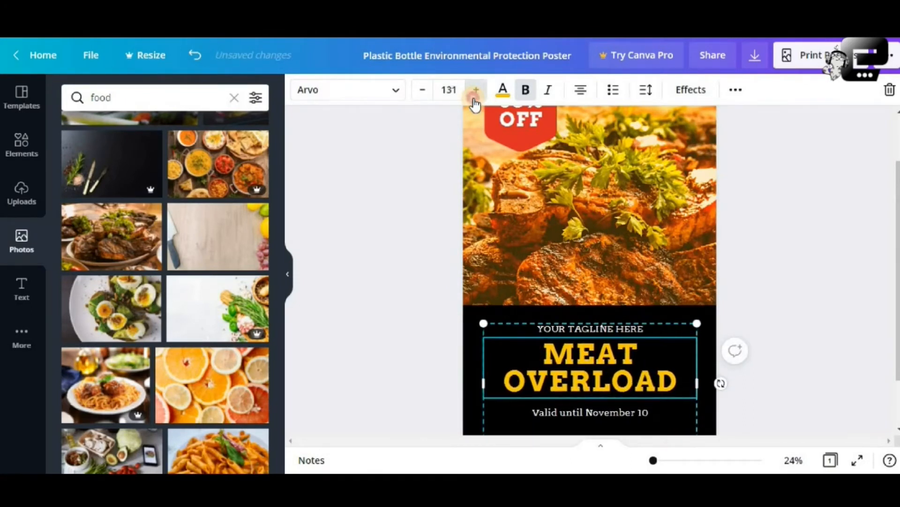
click(475, 100)
click(475, 102)
Step: Set the "MEAT OVERLOAD" heading's font size to 130, deselect it and check the text panel
click(441, 91)
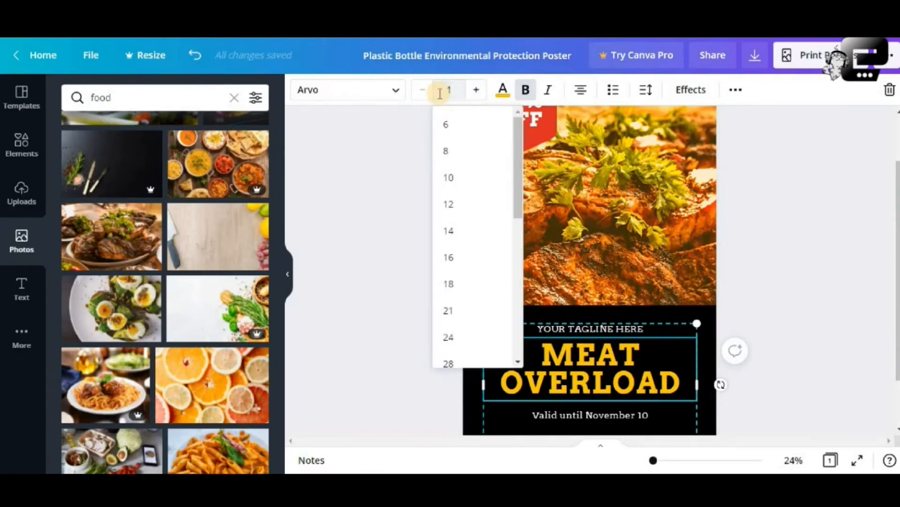
text(130)
key(Return)
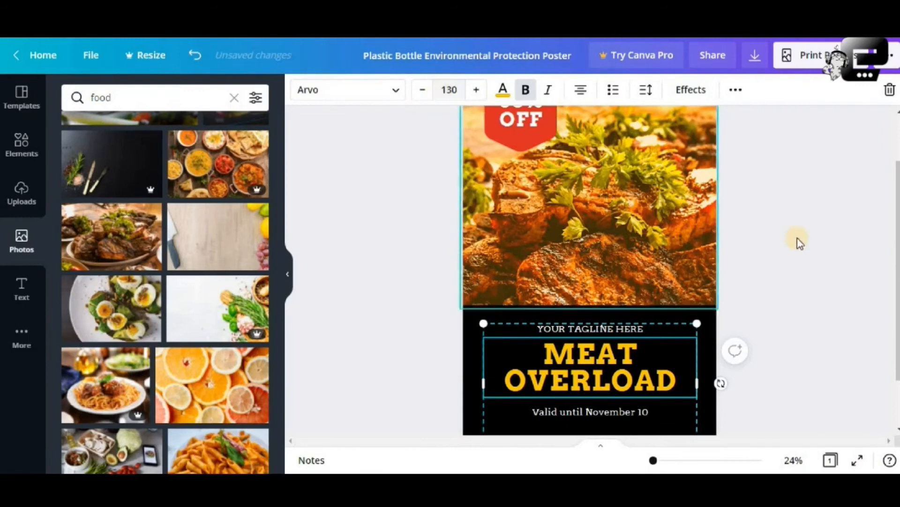
click(807, 242)
scroll(746, 264, down, 2)
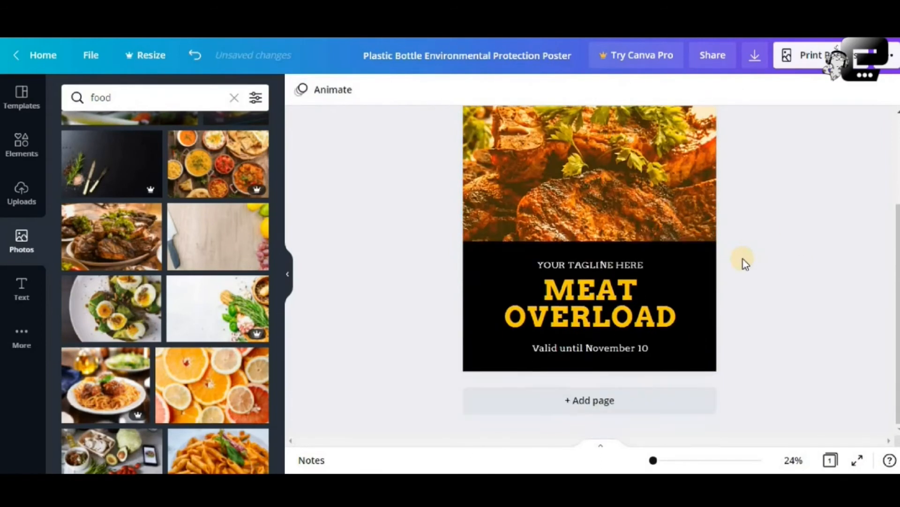
Step: Delete only the "Valid until November 10" line from the text group, and undo the deletion
scroll(742, 260, up, 2)
click(614, 416)
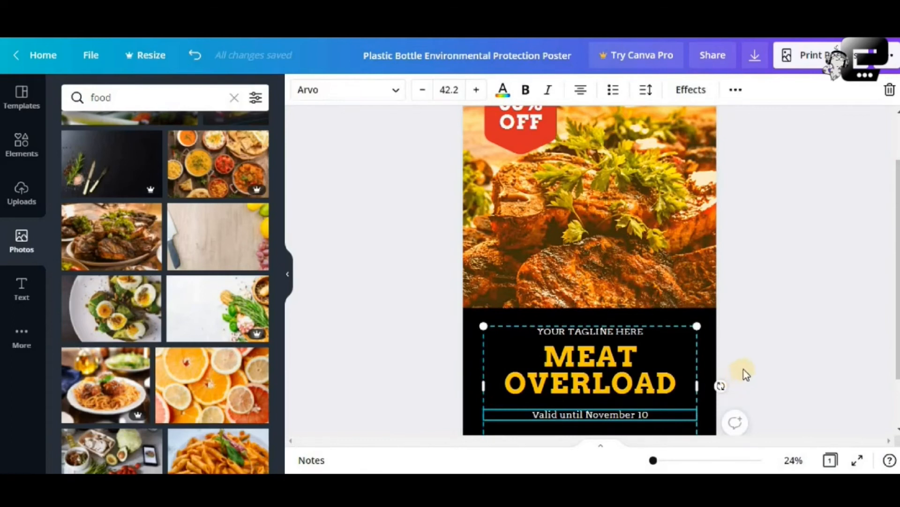
click(888, 94)
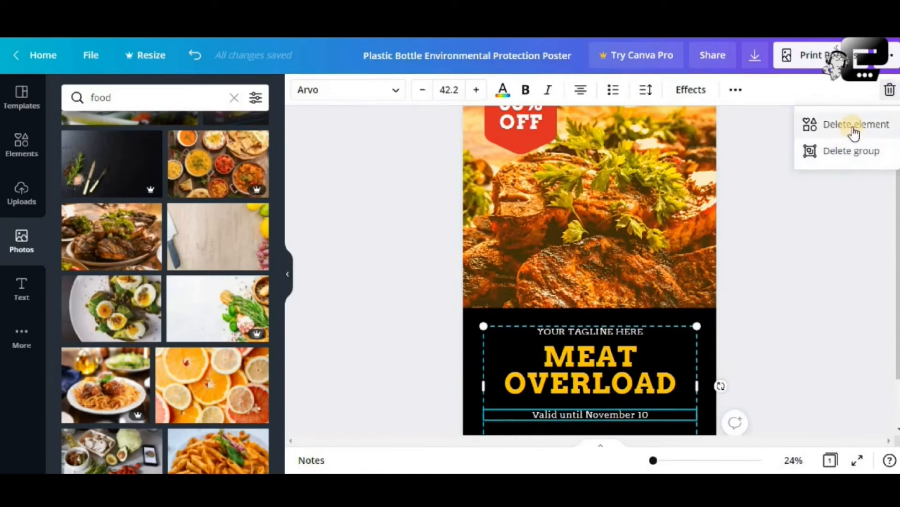
click(855, 126)
click(817, 263)
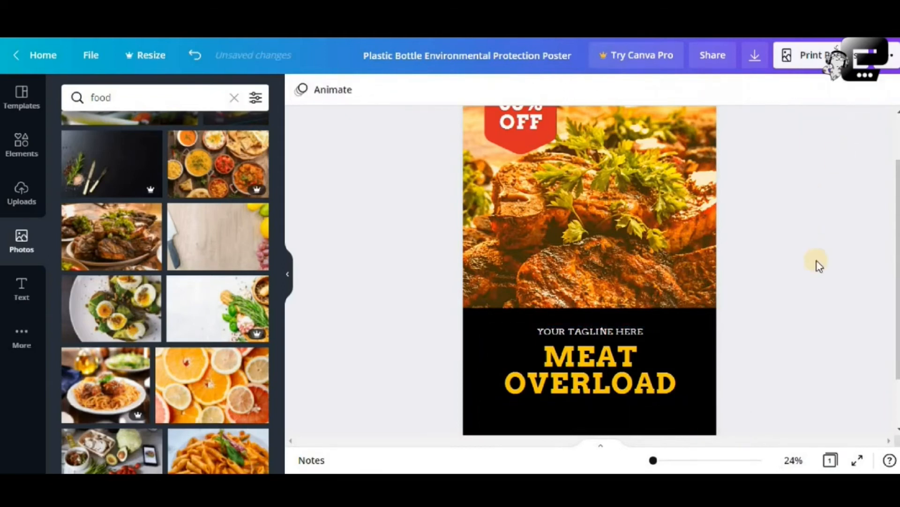
click(192, 58)
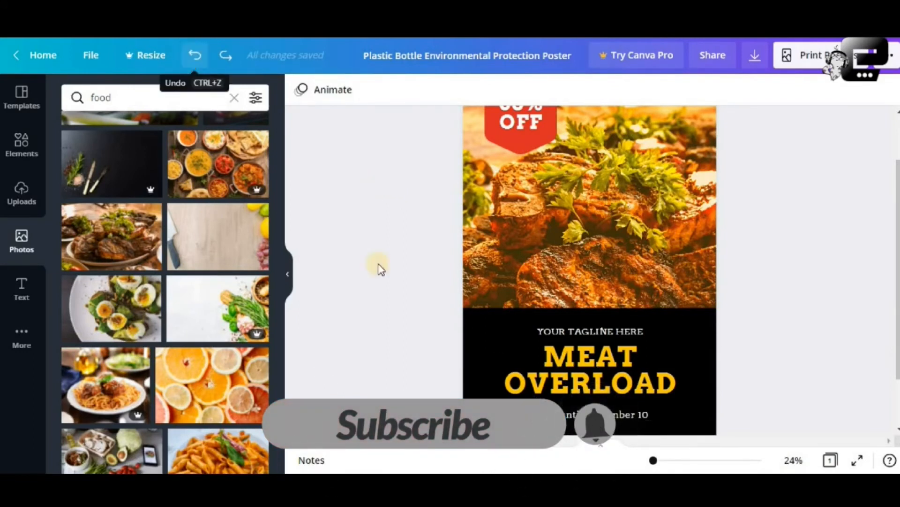
Step: Replace the "Valid until November 10" line below the heading with "TYPE IN YOUR OTHER INFO HERE" and deselect it
click(612, 413)
click(615, 417)
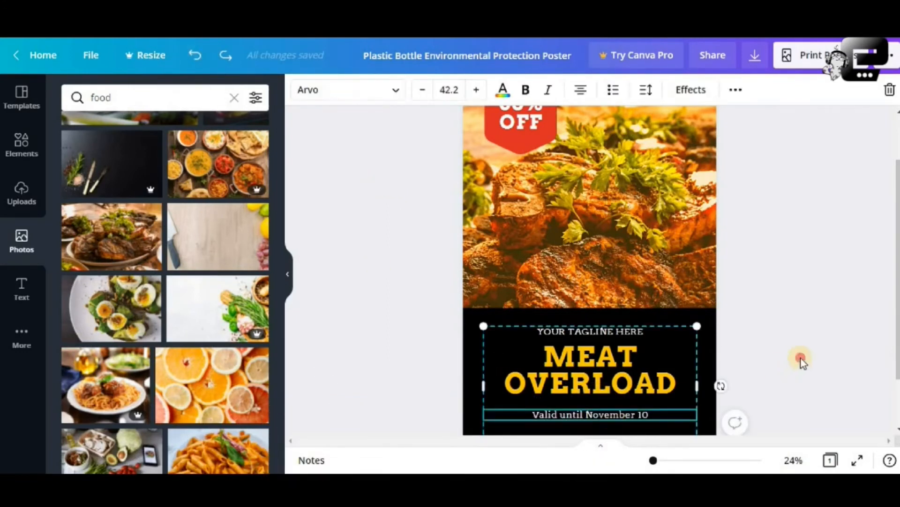
click(800, 359)
double_click(623, 415)
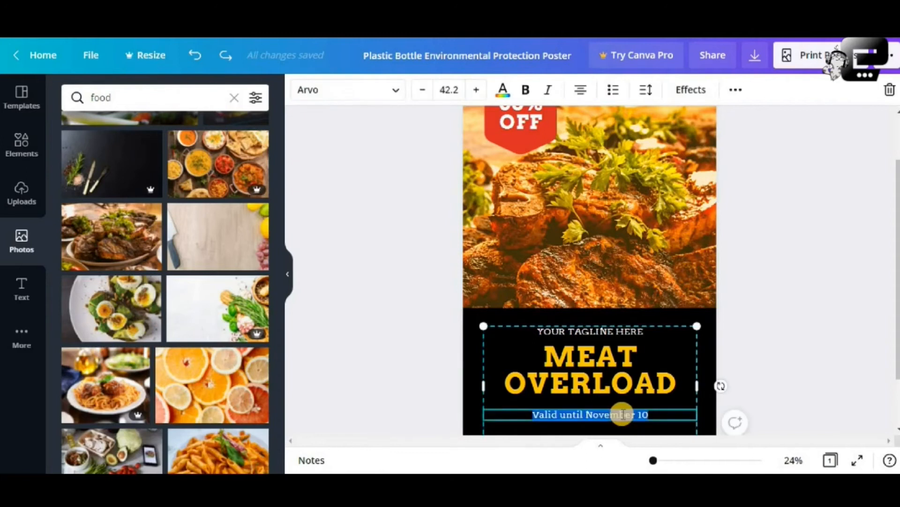
text(TYPE IN YOUR)
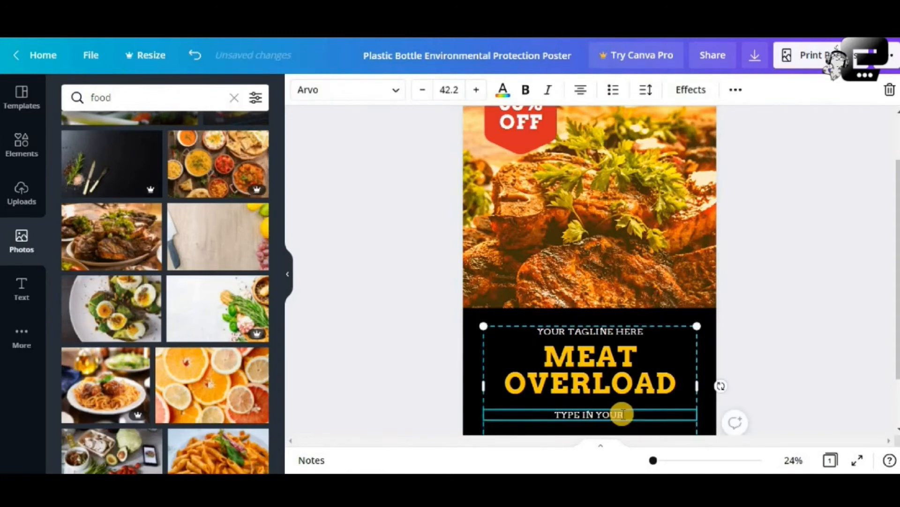
text( OT)
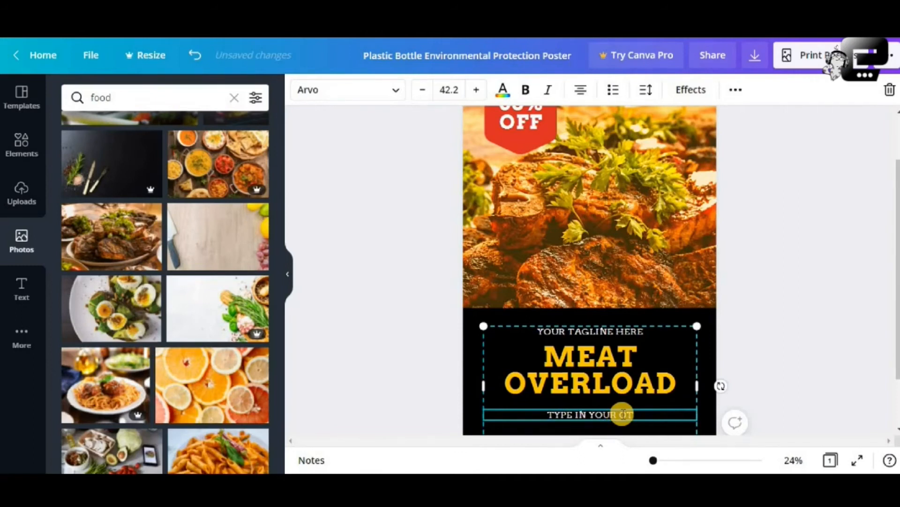
text(HER INFO)
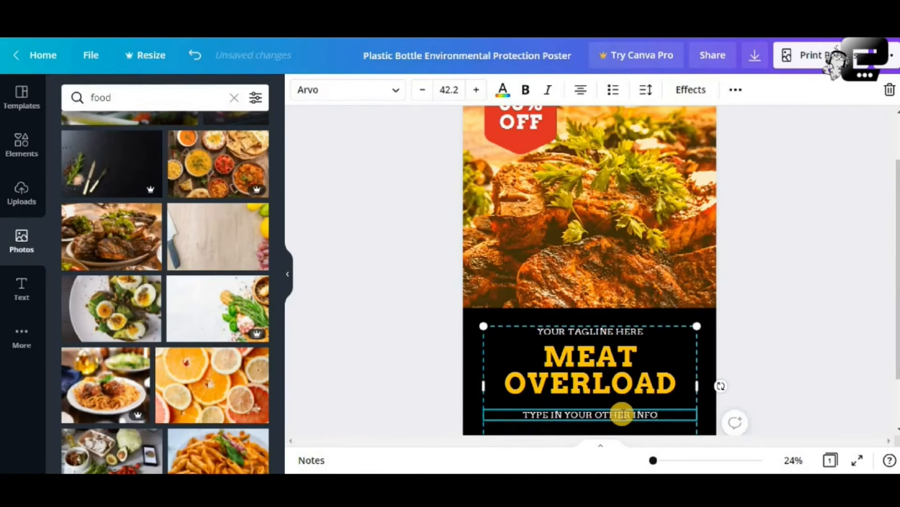
text( HER)
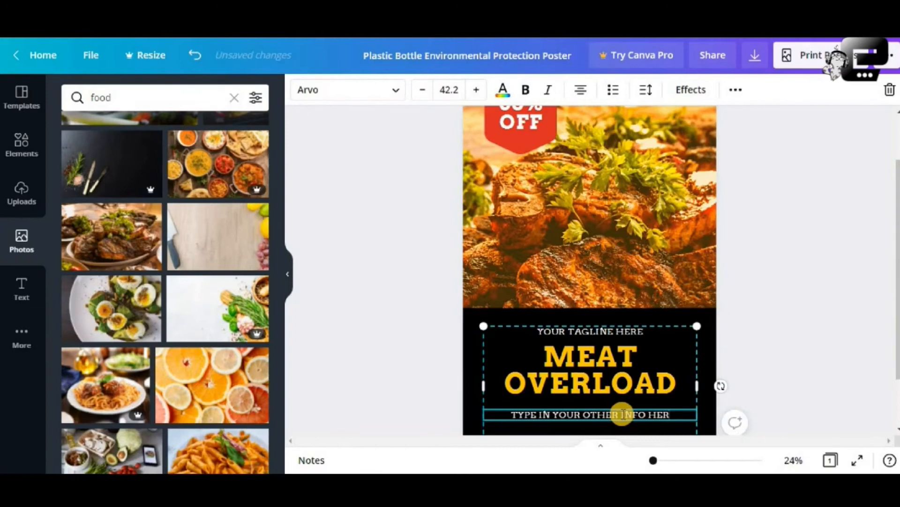
text(E)
click(755, 366)
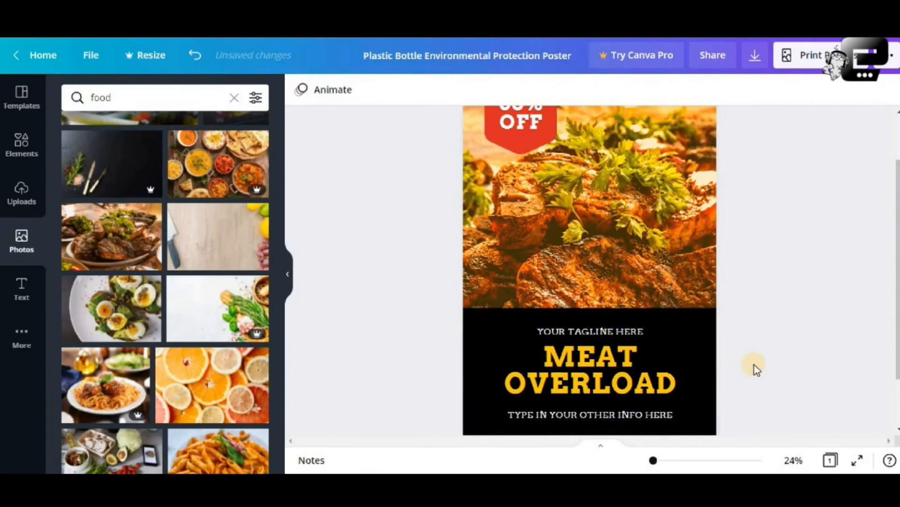
Step: Ungroup the text block on the black panel so its lines can be moved separately, and deselect everything
click(626, 375)
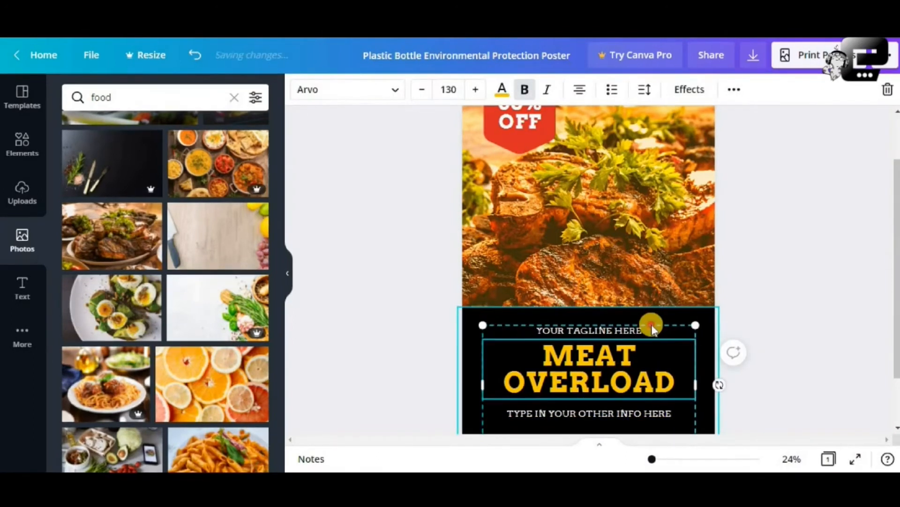
click(652, 325)
click(629, 341)
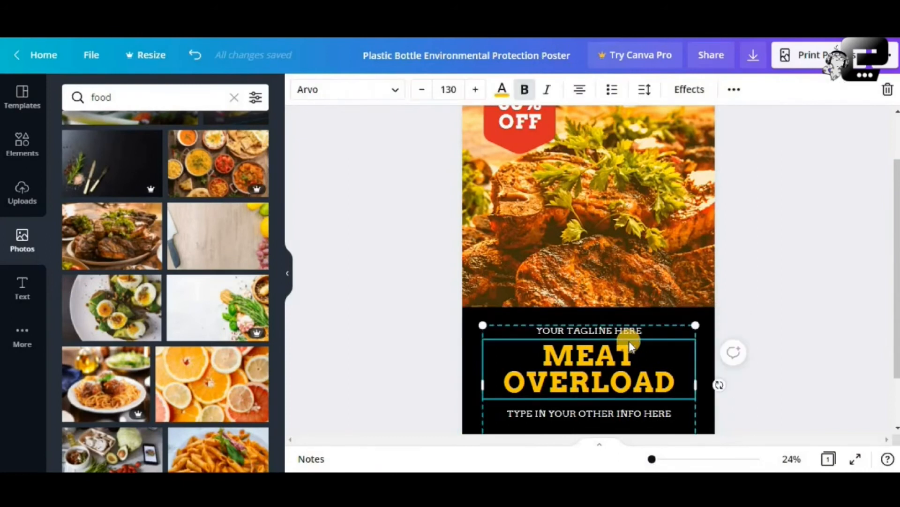
click(733, 90)
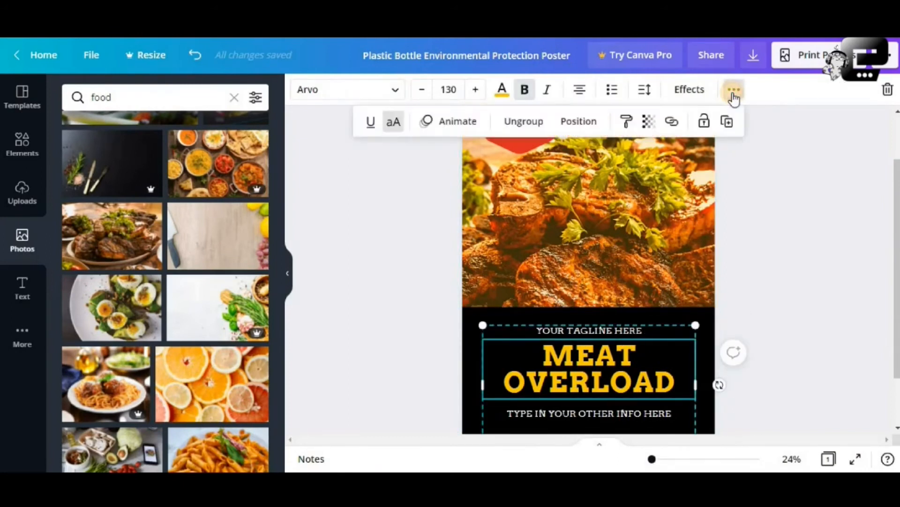
click(515, 123)
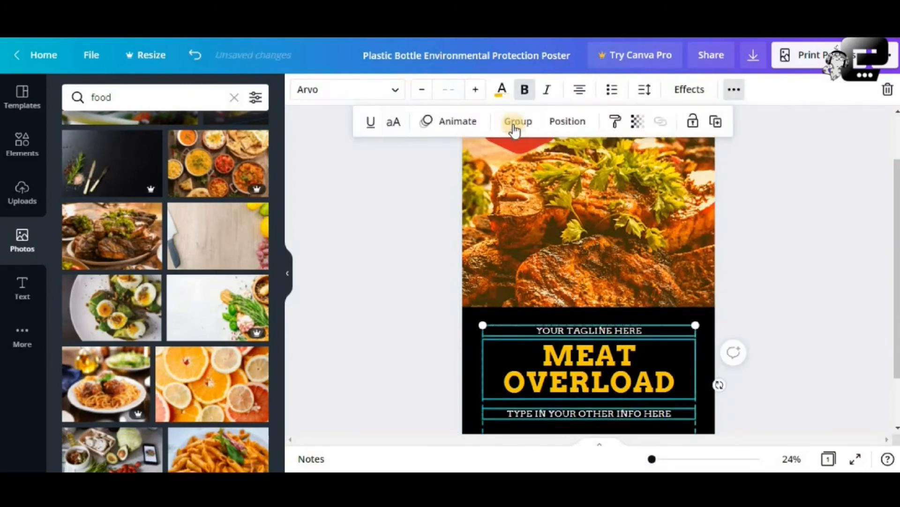
click(826, 347)
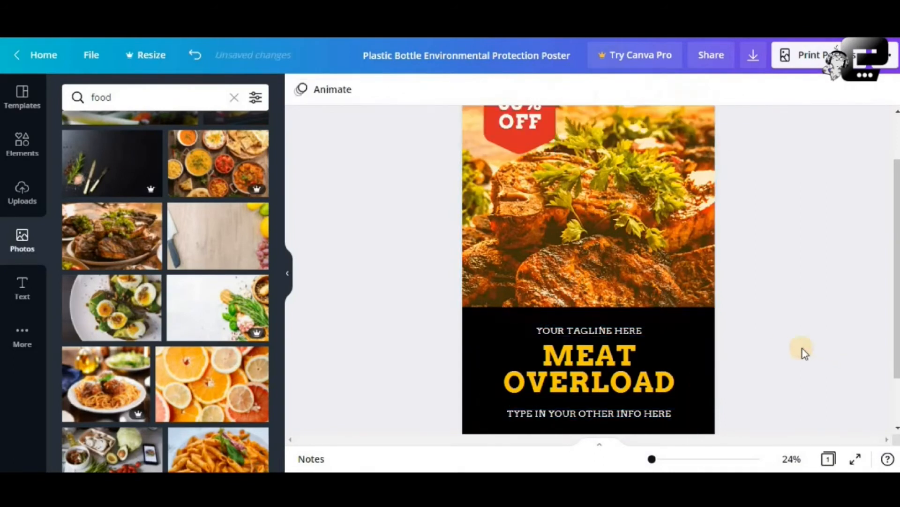
Step: Move the "YOUR TAGLINE HERE" line slightly up, away from the heading, and deselect it
click(631, 331)
mouse_move(632, 332)
mouse_down()
mouse_move(630, 278)
mouse_move(629, 323)
mouse_up()
click(781, 347)
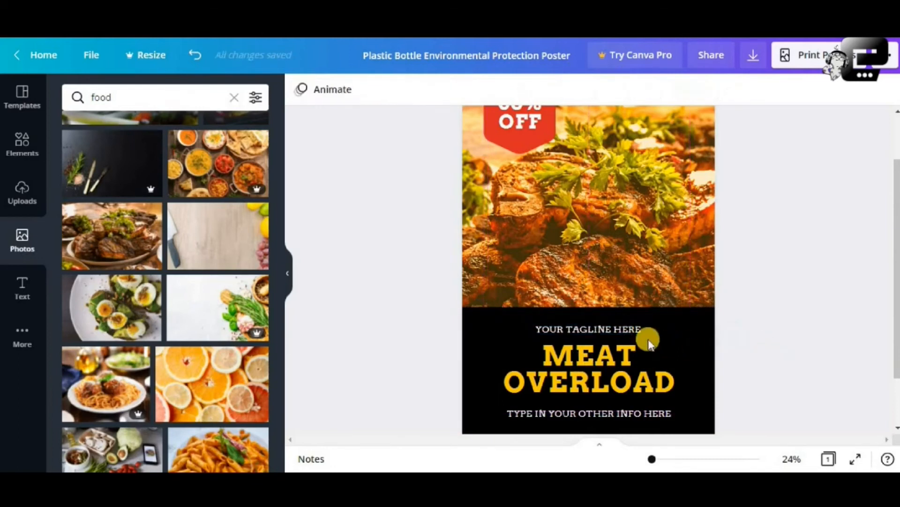
Step: Move the "TYPE IN YOUR OTHER INFO HERE" line up close beneath the heading and shift it off-centre to the right
click(635, 408)
drag(635, 407, 634, 399)
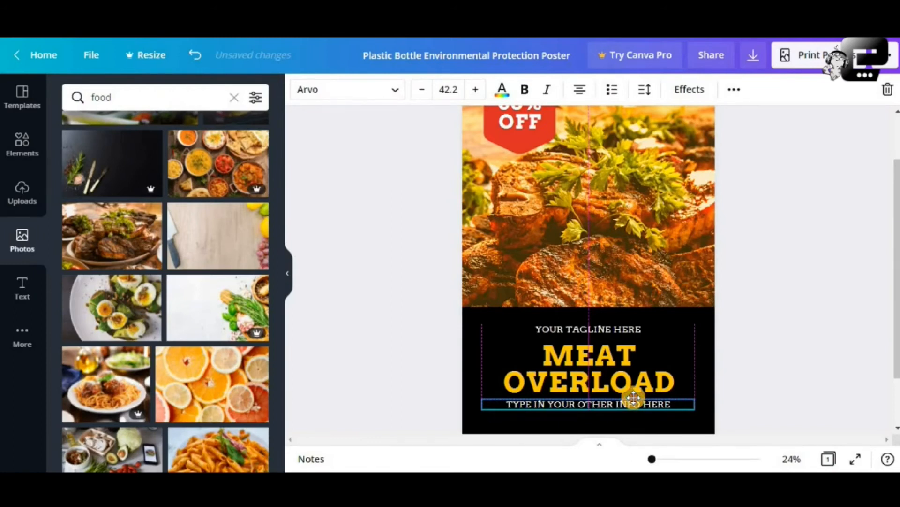
drag(634, 397, 674, 405)
click(782, 376)
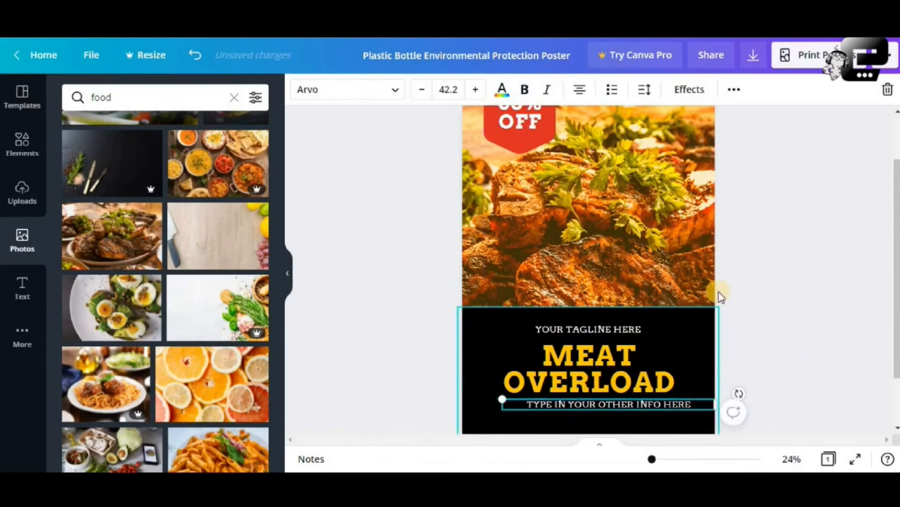
Step: Align the "TYPE IN YOUR OTHER INFO HERE" line to the page's horizontal centre
click(735, 91)
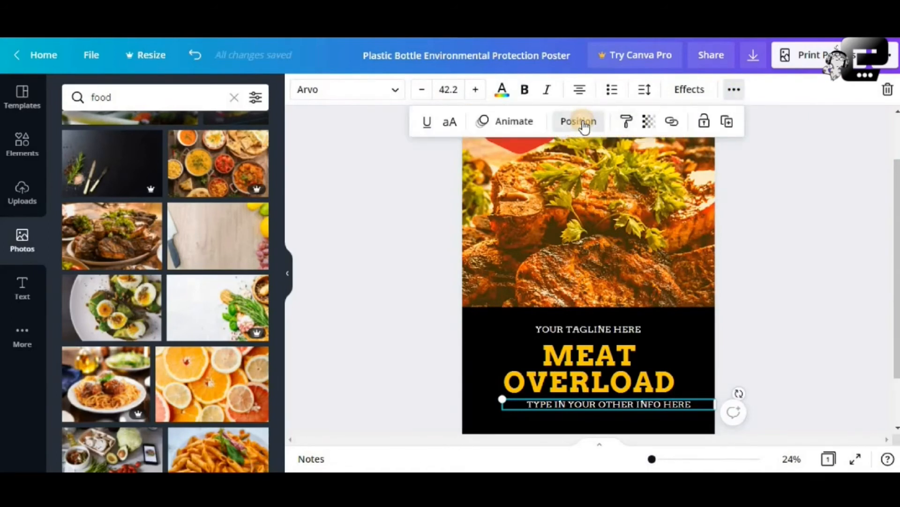
click(581, 122)
click(532, 242)
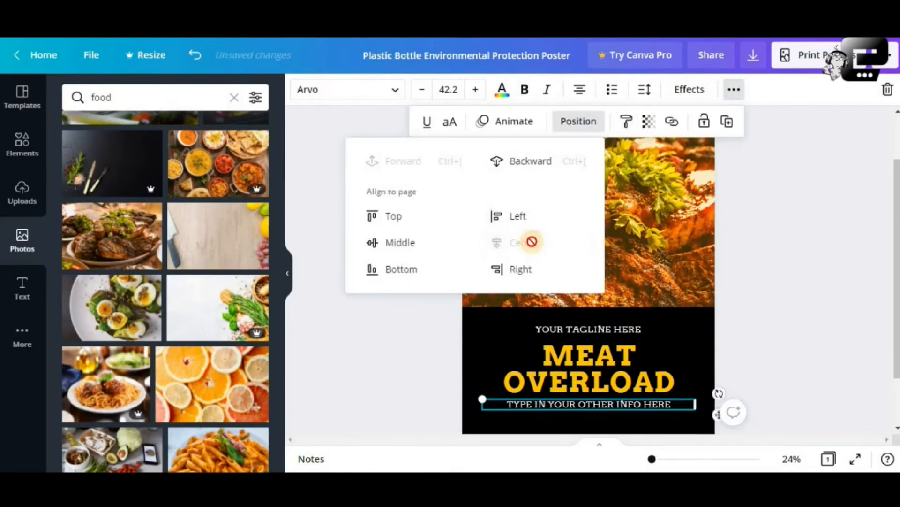
Step: Move the "YOUR TAGLINE HERE" line down close above the heading and shift it off-centre to the right
click(802, 325)
click(800, 324)
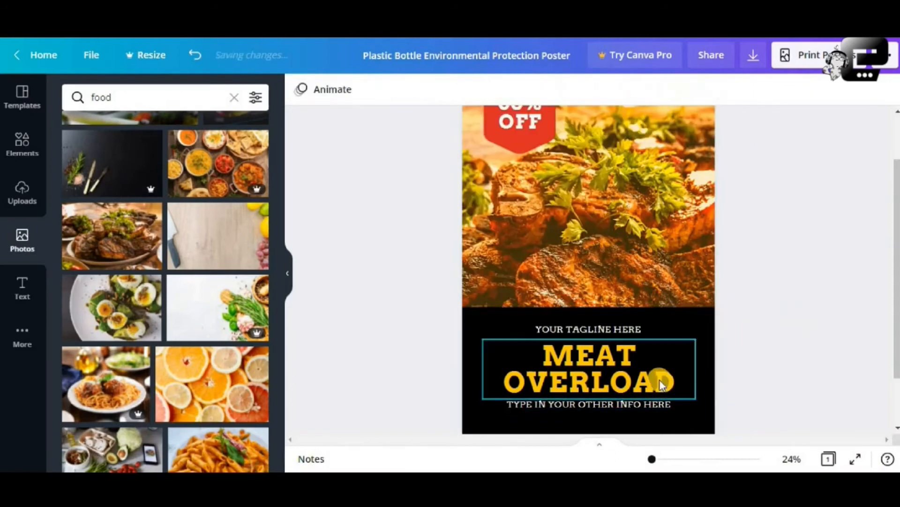
click(628, 328)
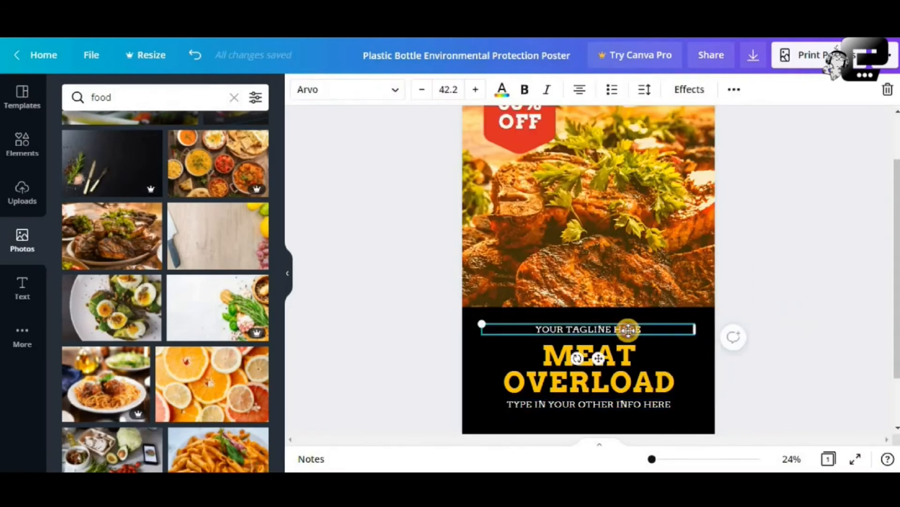
drag(628, 326, 628, 331)
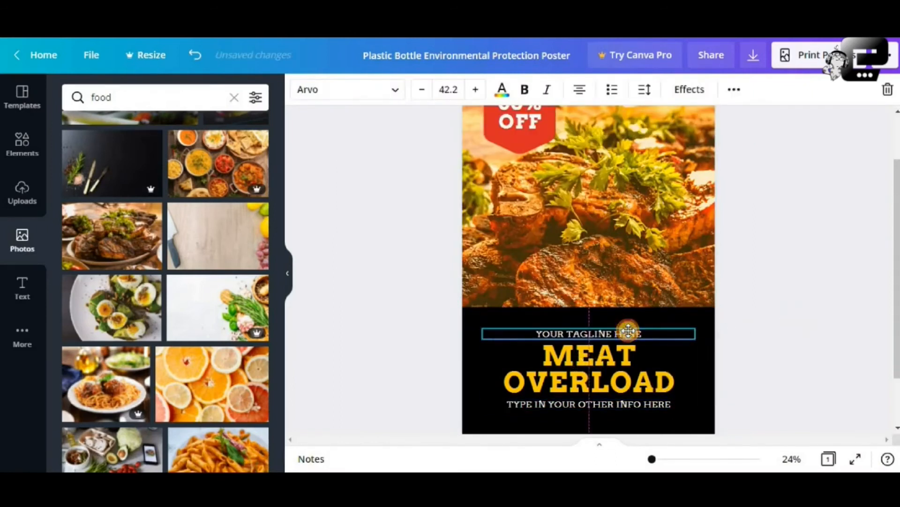
click(773, 338)
drag(630, 334, 652, 334)
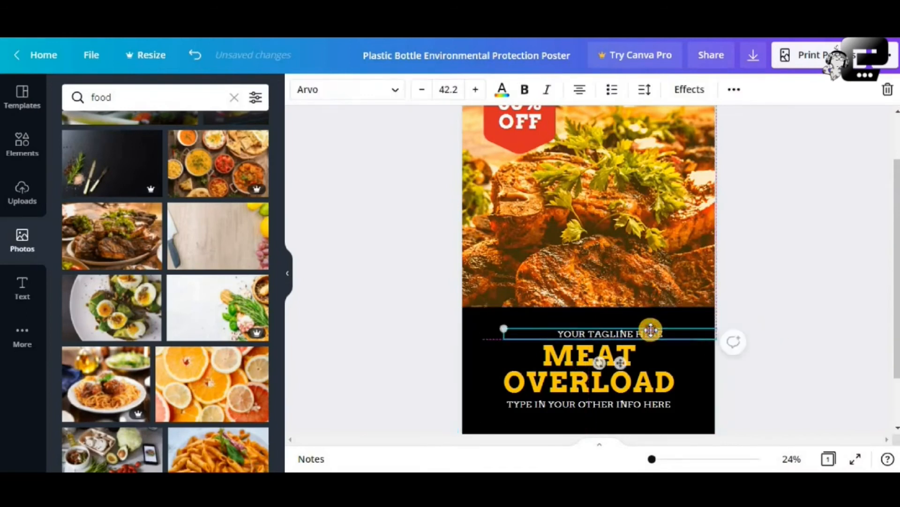
Step: Align the "YOUR TAGLINE HERE" line to the page's horizontal centre and deselect it
click(732, 91)
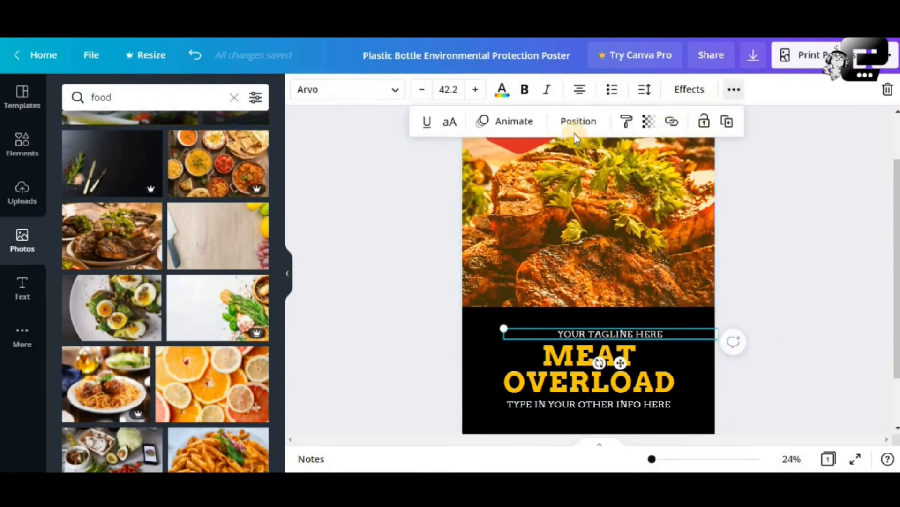
click(578, 121)
click(539, 241)
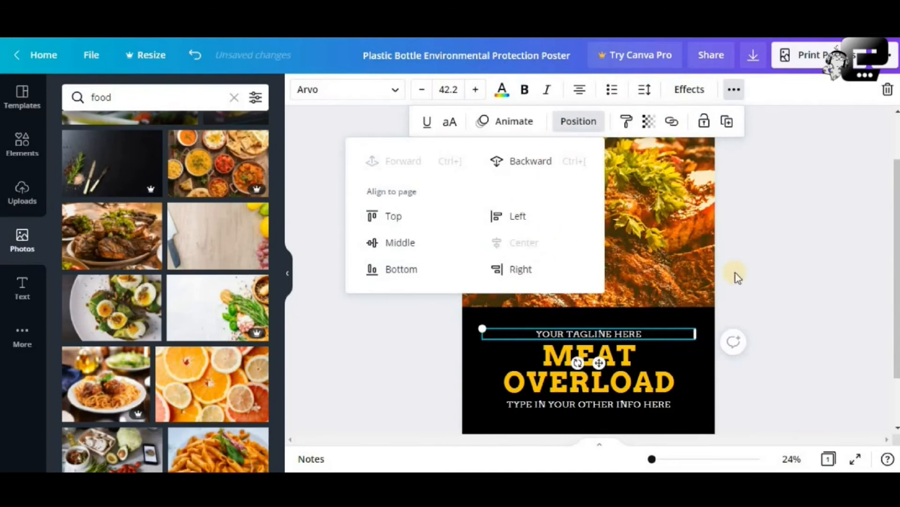
click(765, 278)
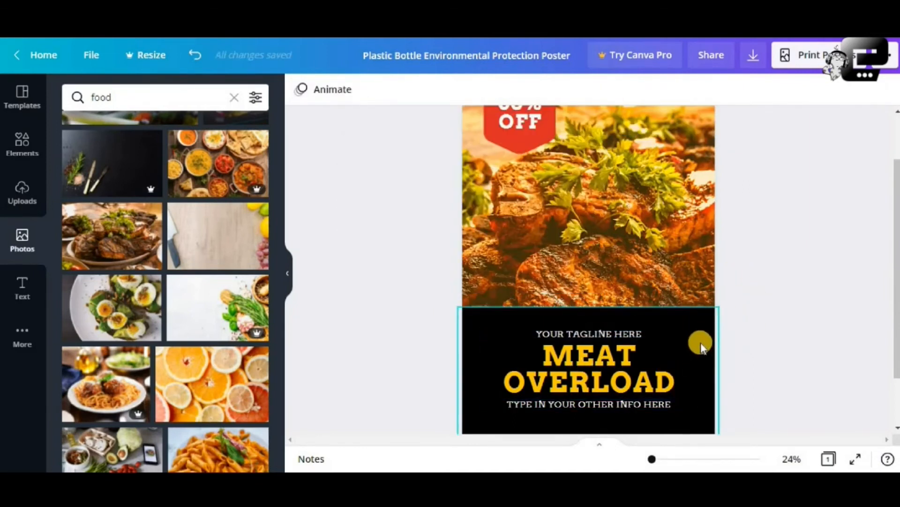
Step: Set the font of both the "YOUR TAGLINE HERE" and "TYPE IN YOUR OTHER INFO HERE" lines to Aileron Regular
click(627, 332)
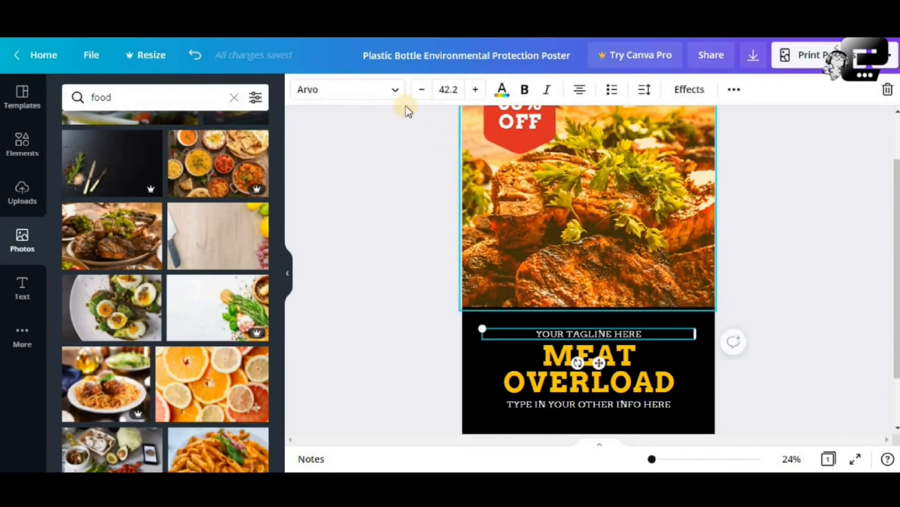
click(394, 92)
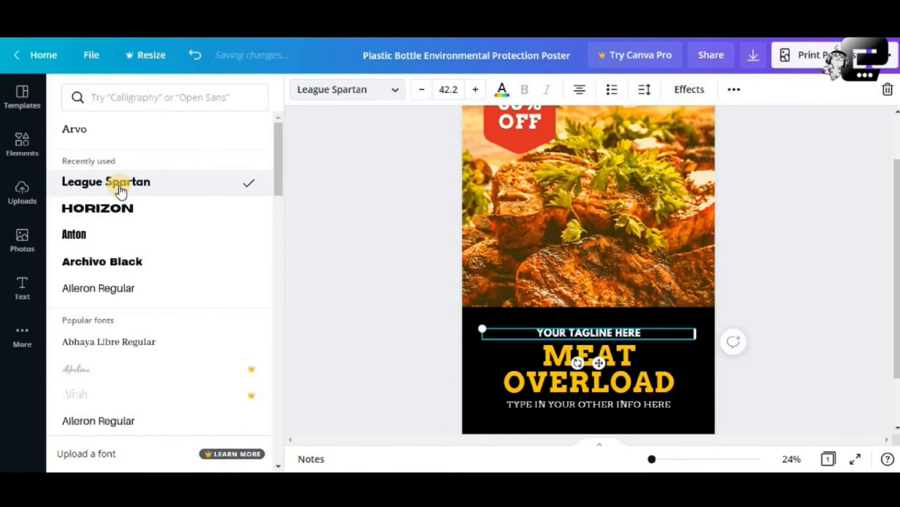
click(89, 240)
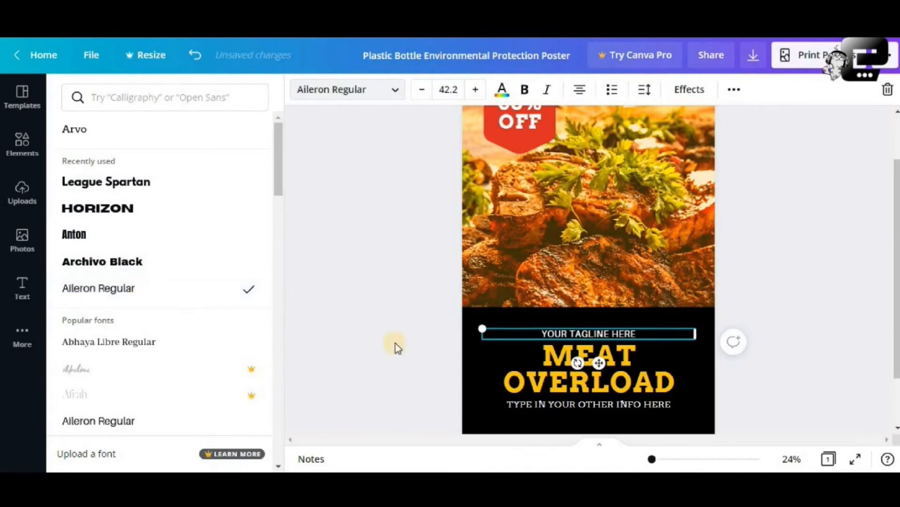
click(560, 404)
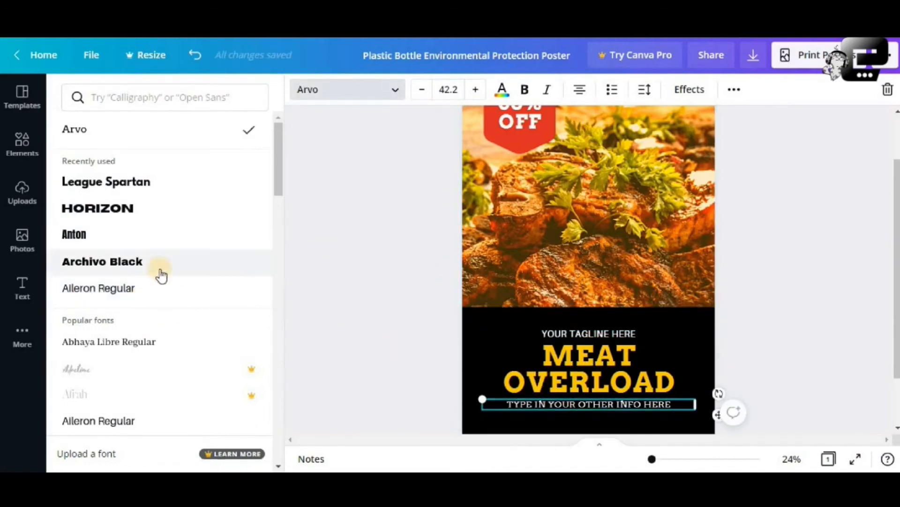
click(128, 289)
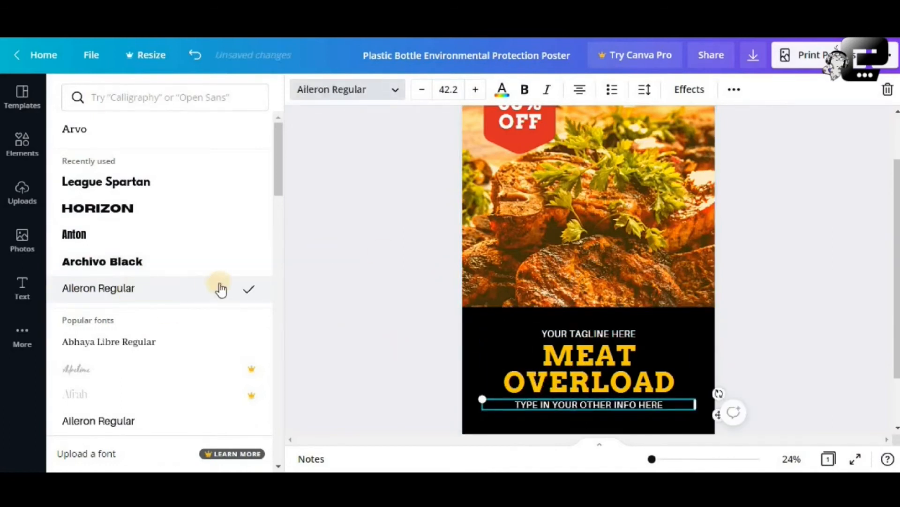
click(747, 280)
Step: Review the whole poster from the "50% OFF" badge down to the text on the black panel
scroll(739, 244, up, 2)
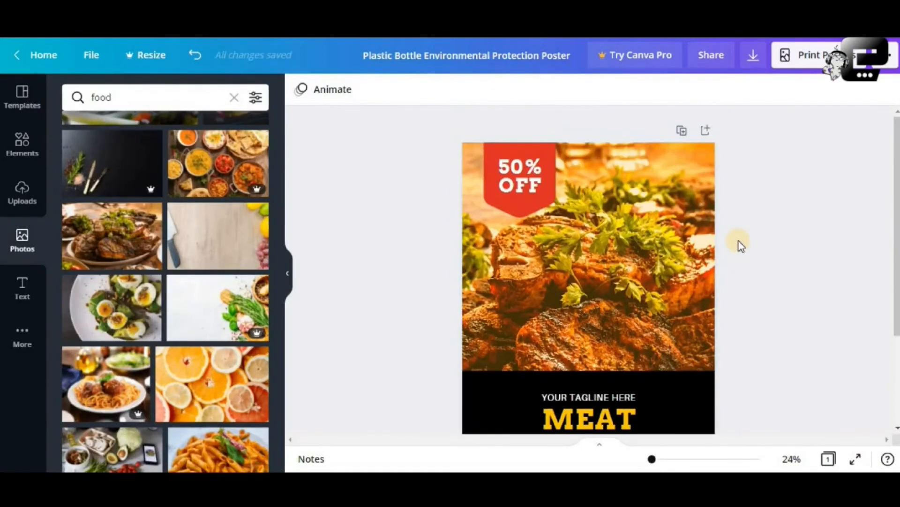
scroll(758, 239, down, 3)
scroll(759, 238, up, 3)
scroll(759, 238, down, 3)
scroll(759, 240, up, 3)
scroll(758, 239, down, 3)
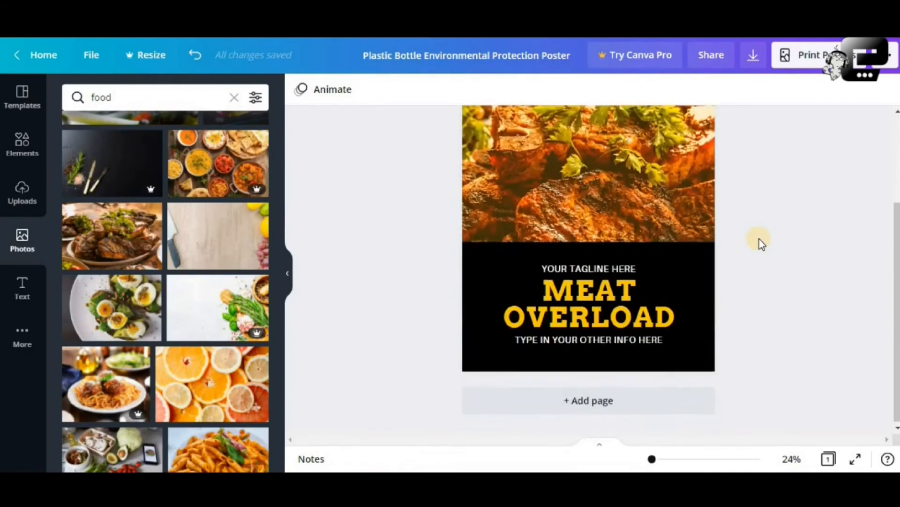
scroll(758, 239, up, 1)
scroll(759, 239, up, 2)
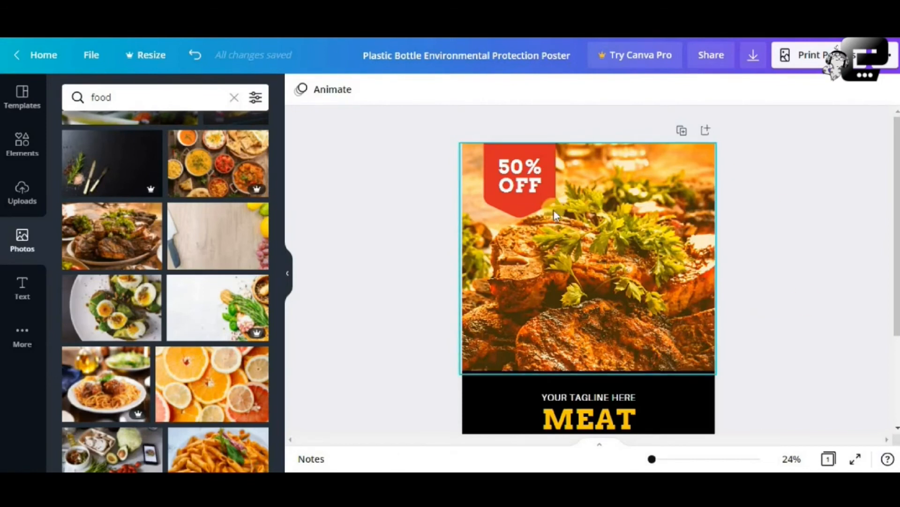
Step: Change the red "50% OFF" badge shape to black from the document colours and check it against the text panel
click(533, 203)
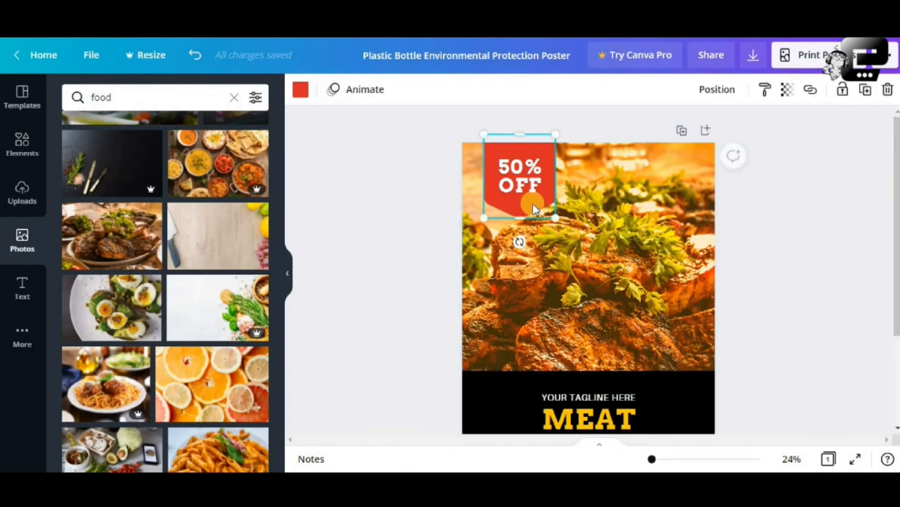
click(301, 91)
click(112, 158)
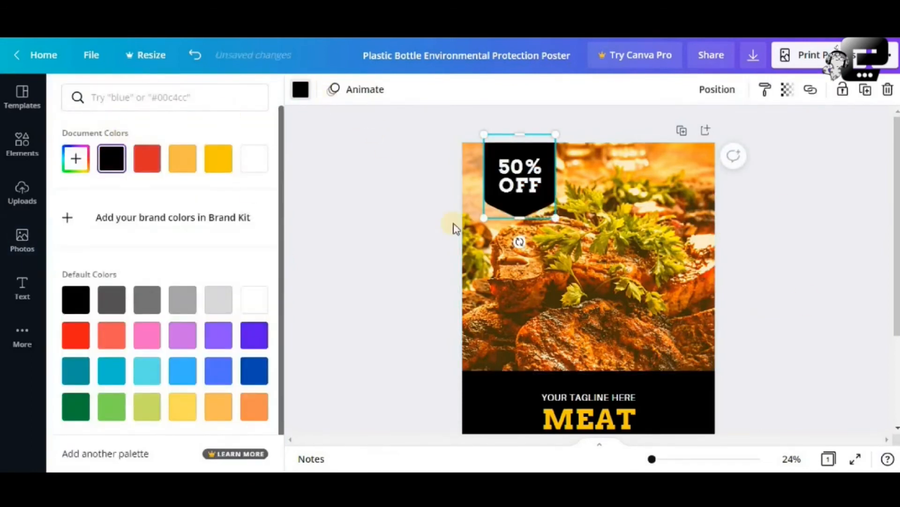
click(774, 253)
scroll(774, 256, down, 3)
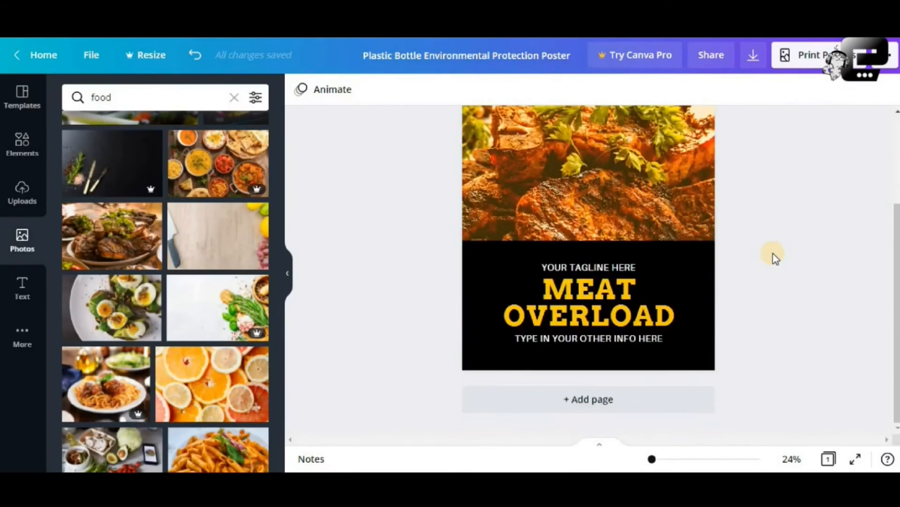
scroll(773, 256, up, 3)
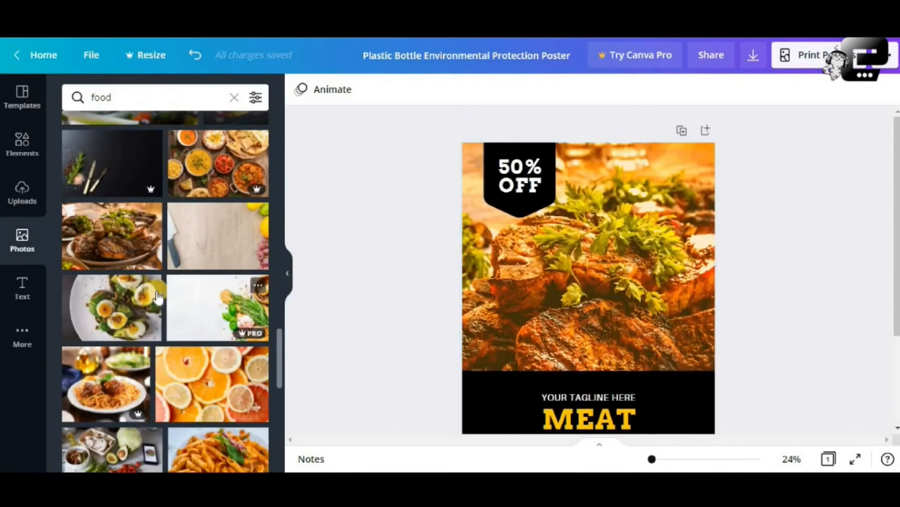
Step: Add a triangle shape over the food photo and enlarge it to about 29.7 wide by 25.7 high
click(17, 146)
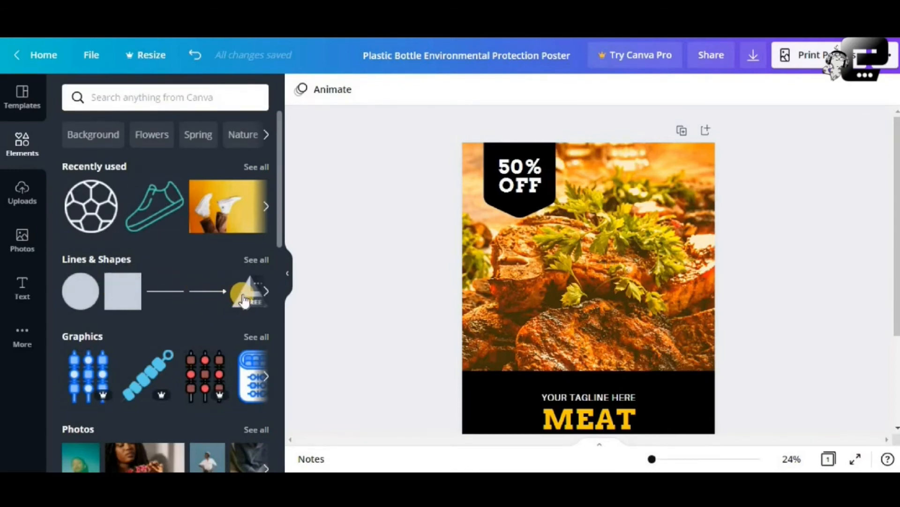
click(244, 298)
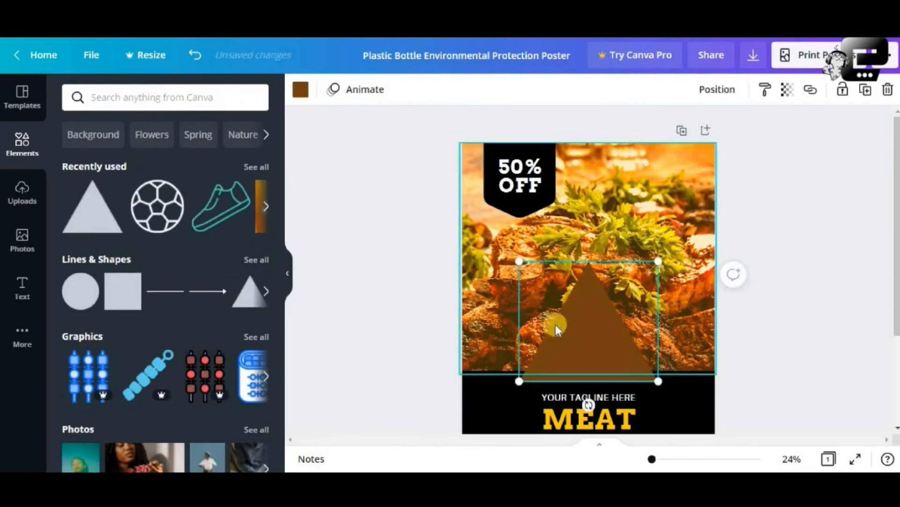
drag(588, 305, 613, 242)
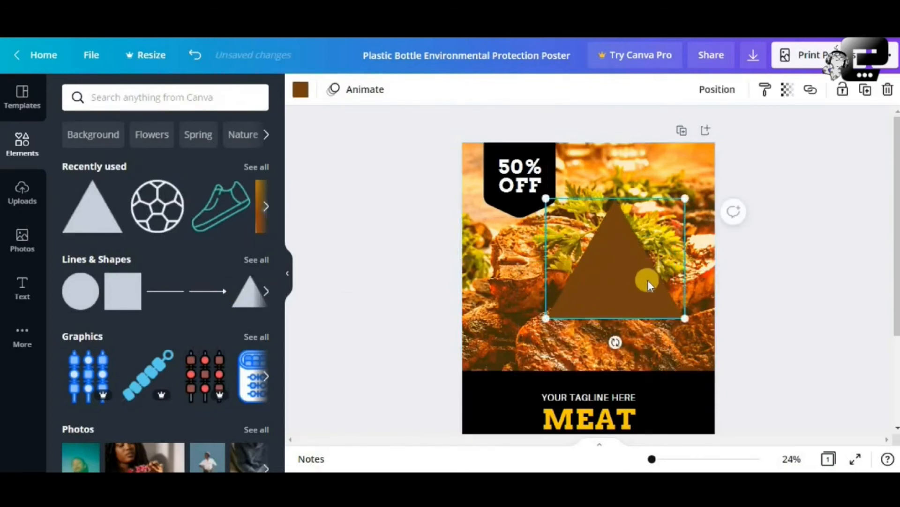
drag(684, 318, 725, 352)
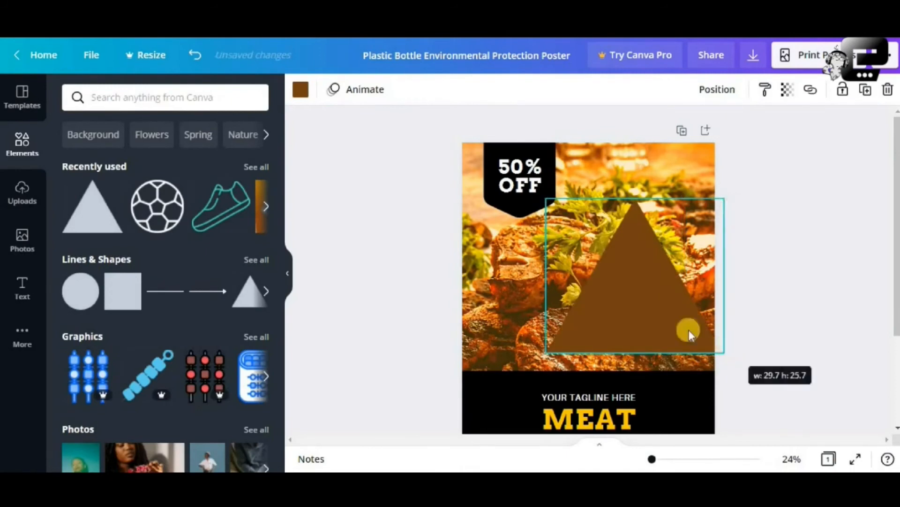
Step: Colour the triangle black and rotate it to point downward against the photo's right edge
click(298, 89)
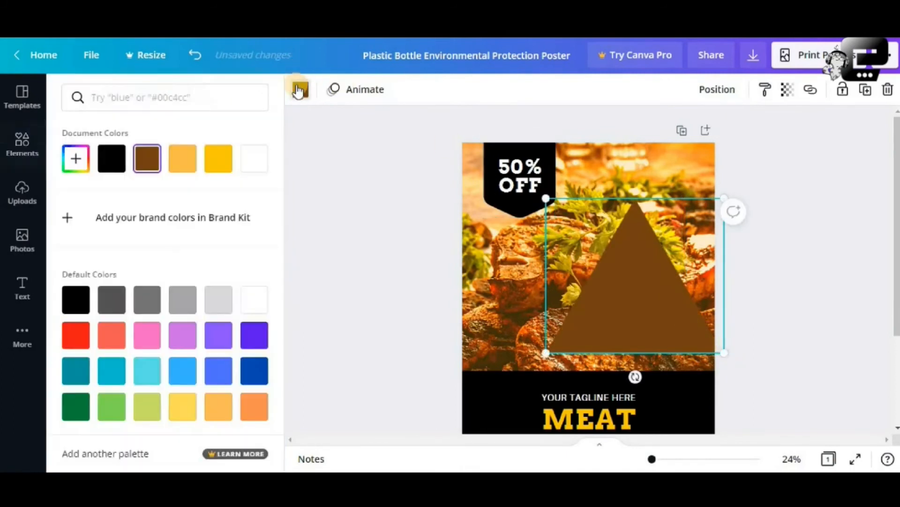
click(119, 161)
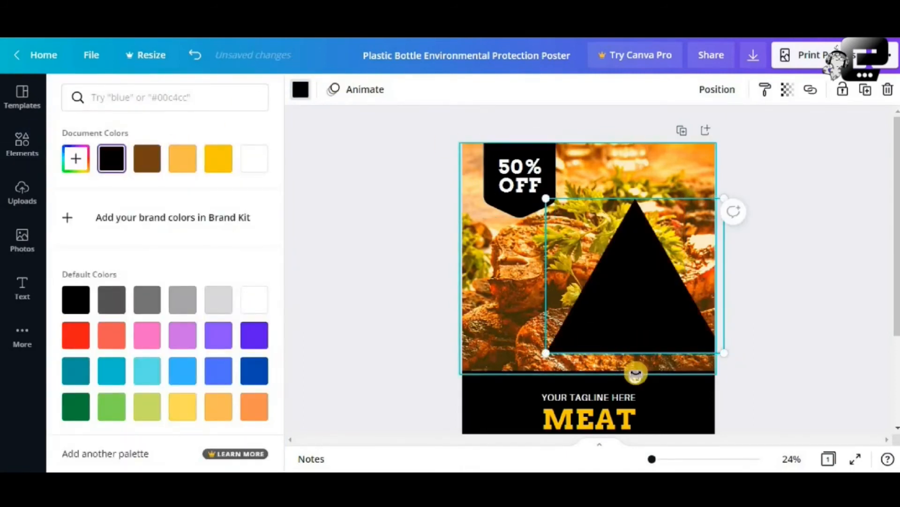
drag(638, 377, 681, 309)
drag(669, 273, 702, 268)
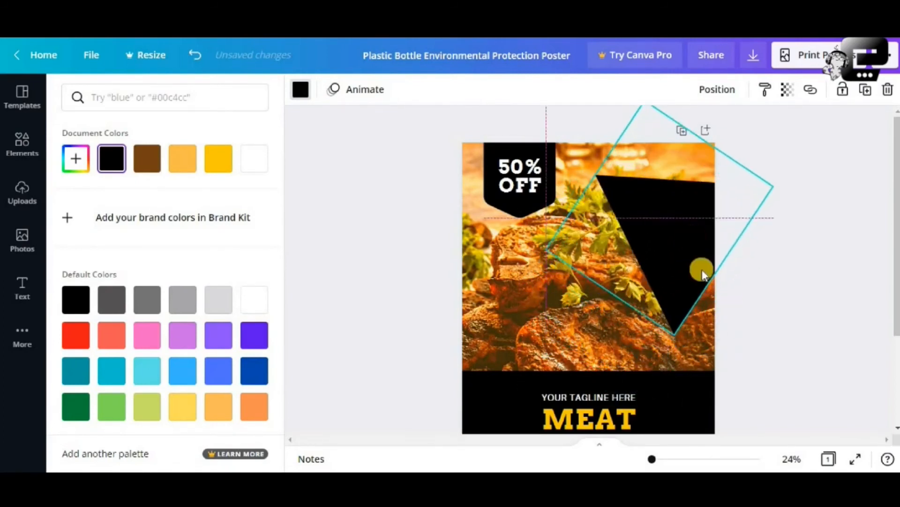
Step: Make the black triangle see-through by setting its transparency to 72
click(787, 98)
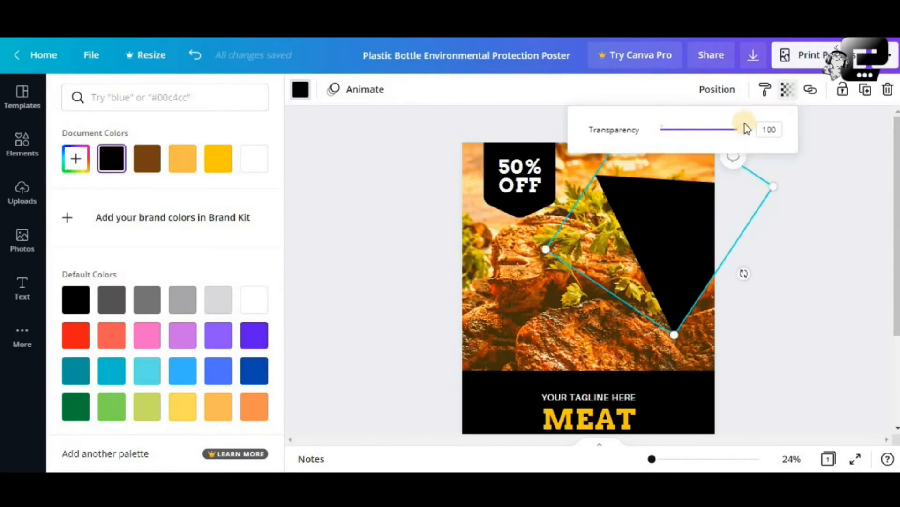
drag(744, 133, 721, 133)
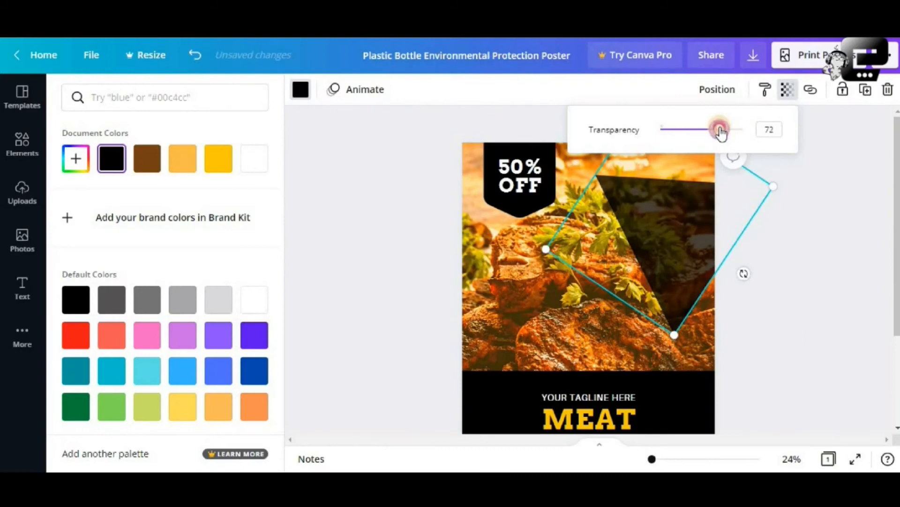
click(796, 277)
click(788, 277)
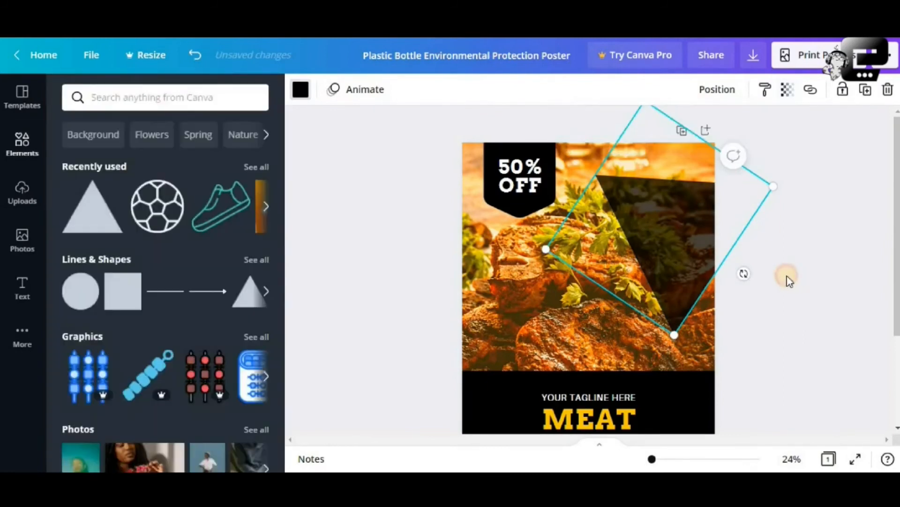
click(785, 277)
Step: Enlarge the see-through triangle and move it up to cover the photo's upper right corner
drag(685, 262, 691, 277)
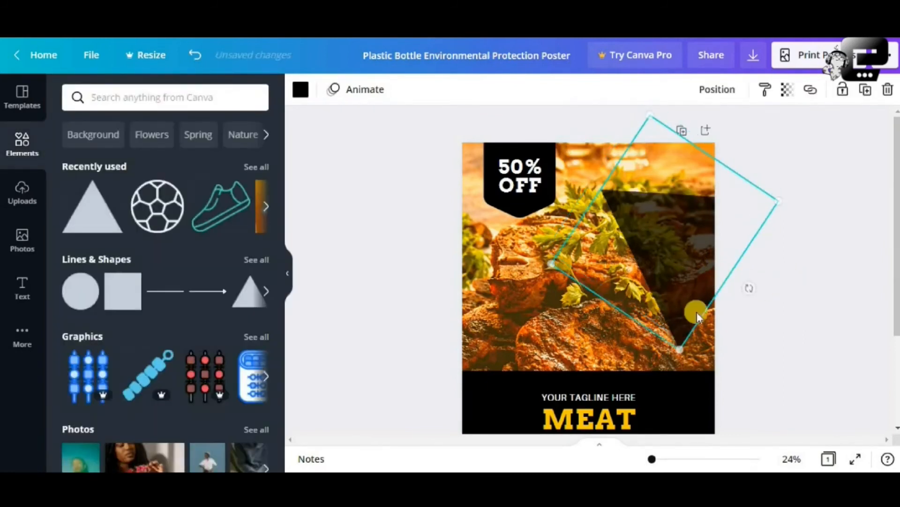
drag(680, 348, 708, 352)
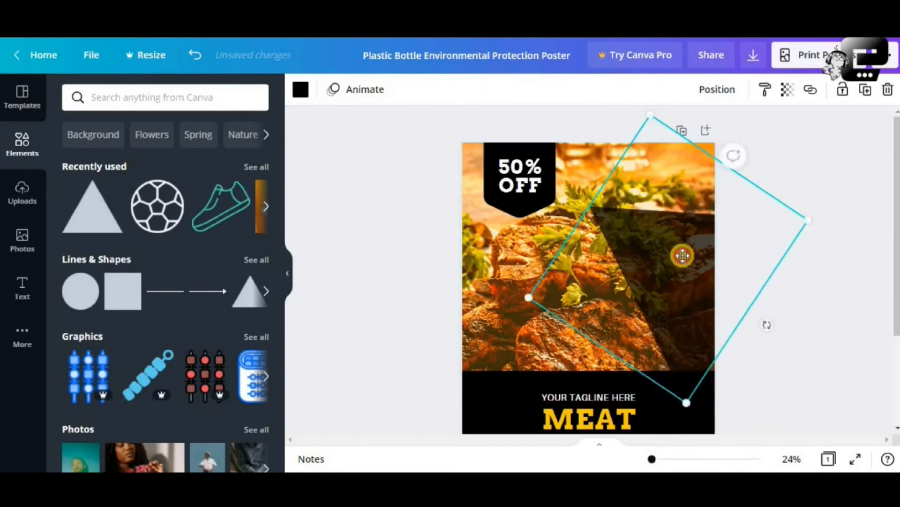
drag(683, 256, 681, 228)
click(784, 270)
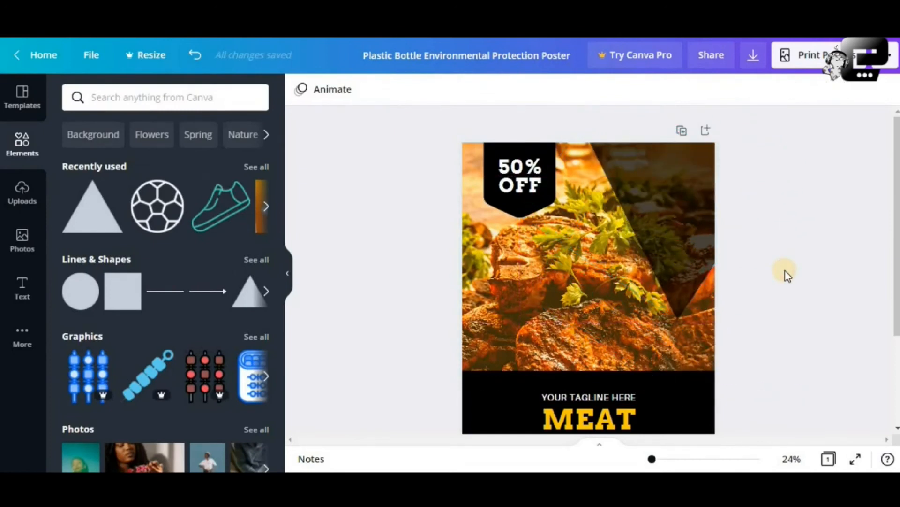
Step: Copy and paste the see-through triangle, and move the copy to the photo's left edge below the badge
click(673, 217)
right_click(672, 215)
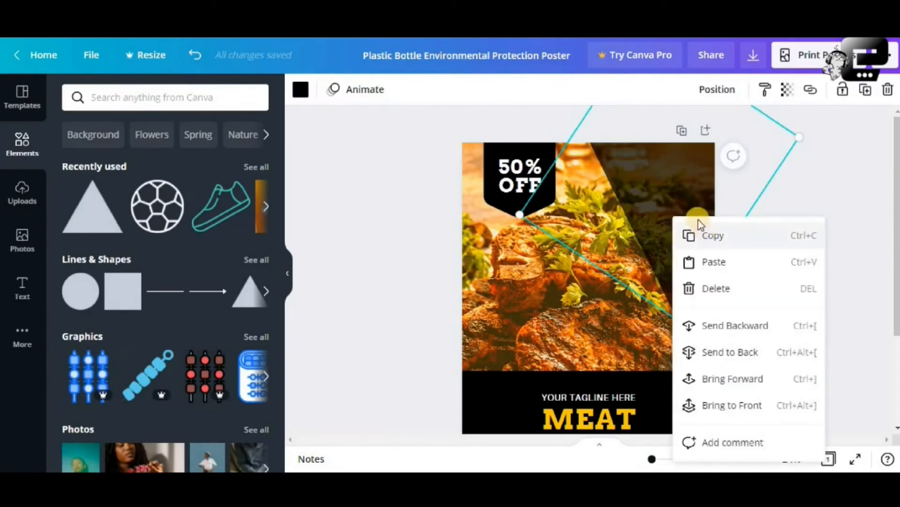
click(699, 224)
right_click(682, 203)
click(722, 247)
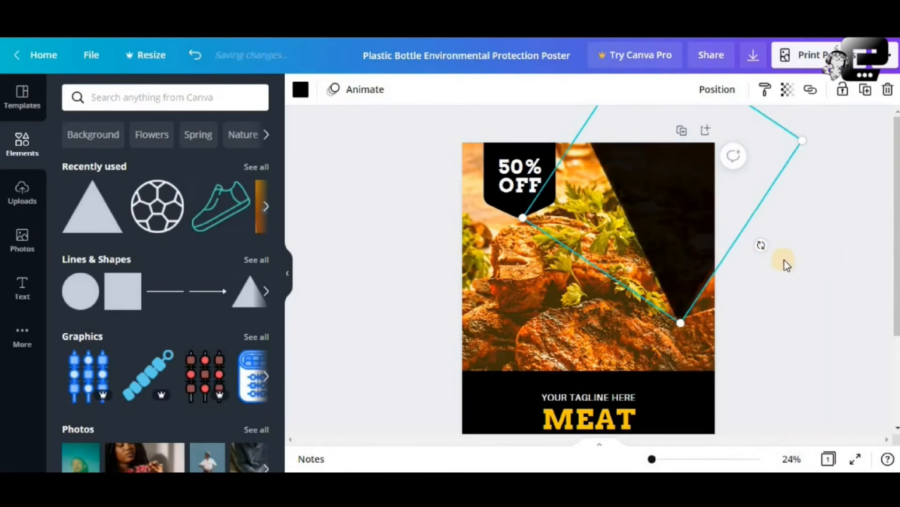
click(786, 265)
drag(683, 227, 486, 284)
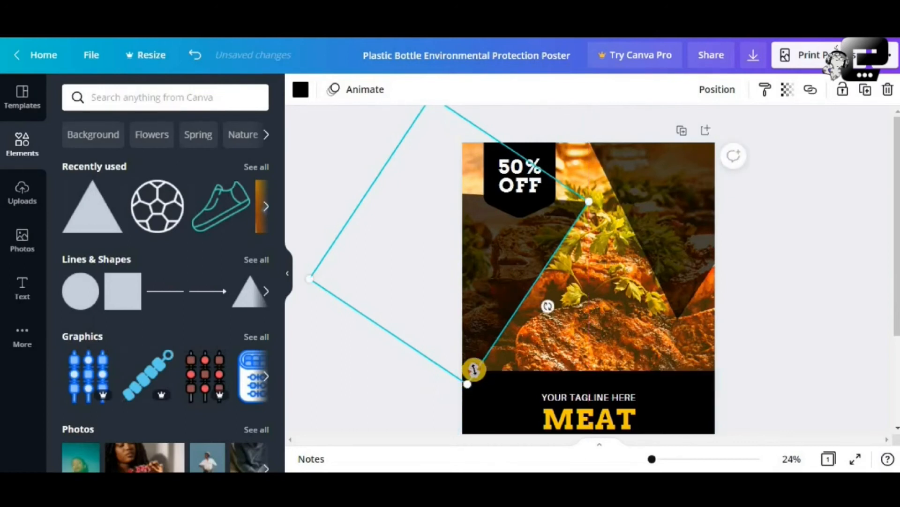
Step: Shrink and rotate the see-through triangle copy so its tip points into the photo from the left edge, below the badge
drag(474, 370, 424, 282)
drag(509, 300, 470, 336)
drag(426, 240, 471, 261)
key(Delete)
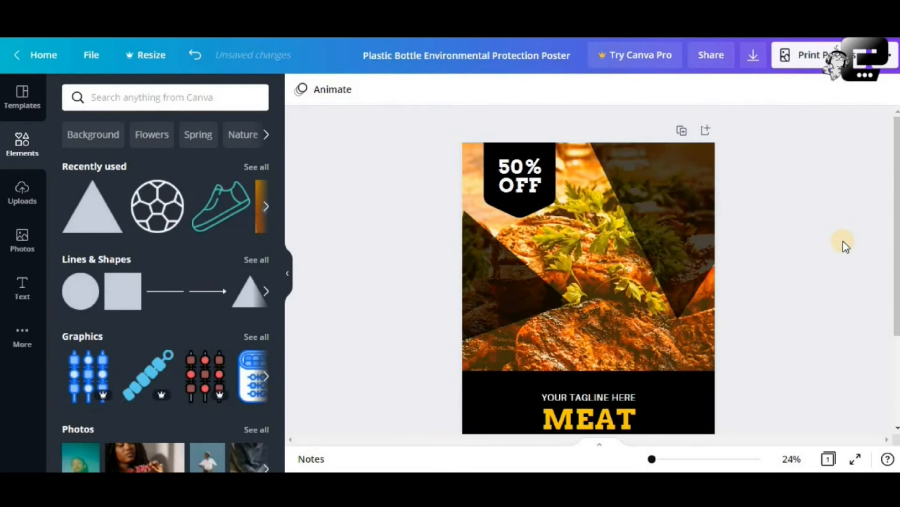
scroll(804, 302, down, 3)
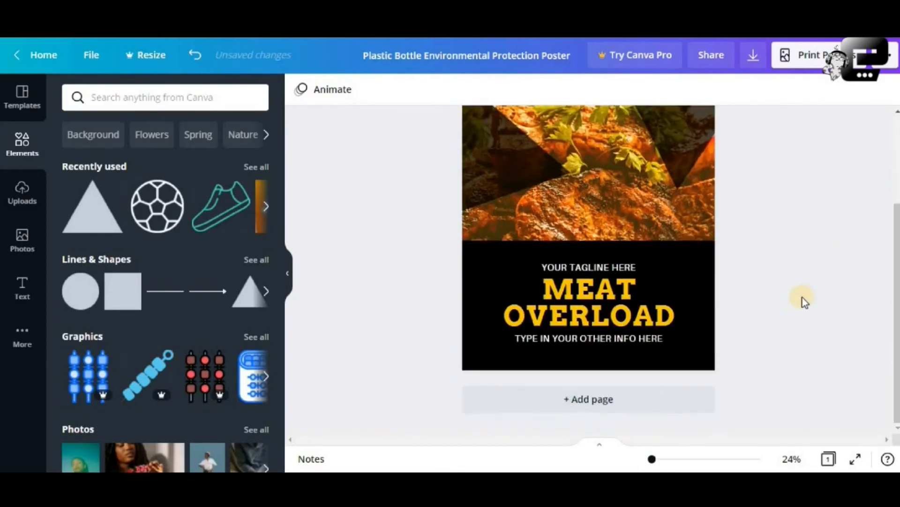
scroll(804, 301, up, 3)
scroll(804, 302, down, 2)
scroll(805, 301, down, 2)
scroll(805, 301, up, 4)
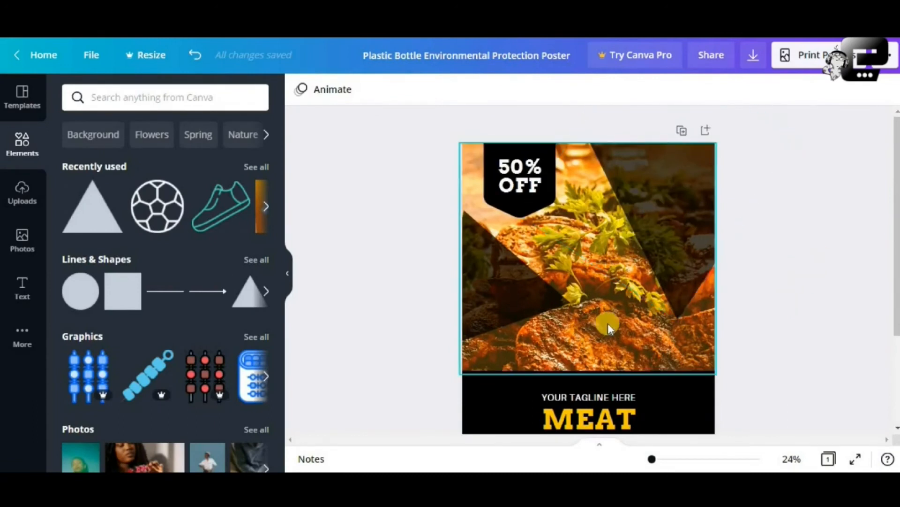
click(773, 274)
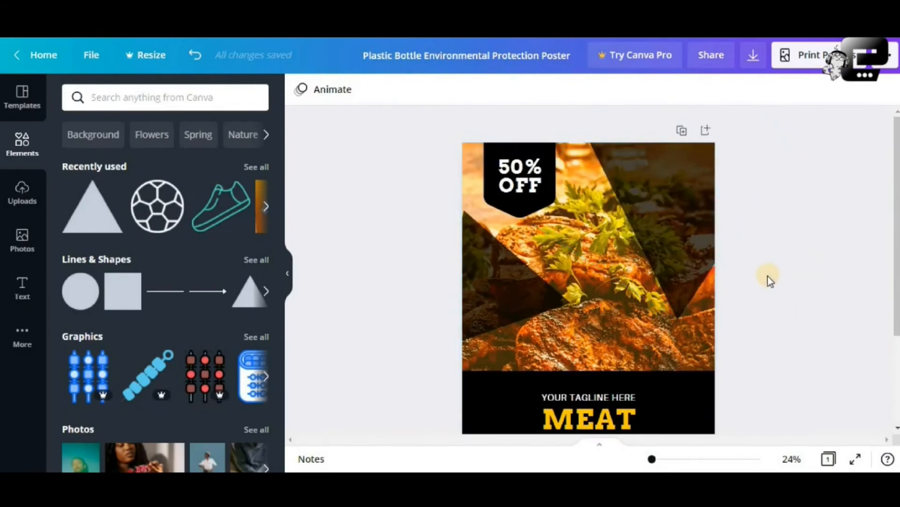
Step: Enlarge the right see-through triangle and reposition it so it shades the photo's right side down to the black text area
click(638, 209)
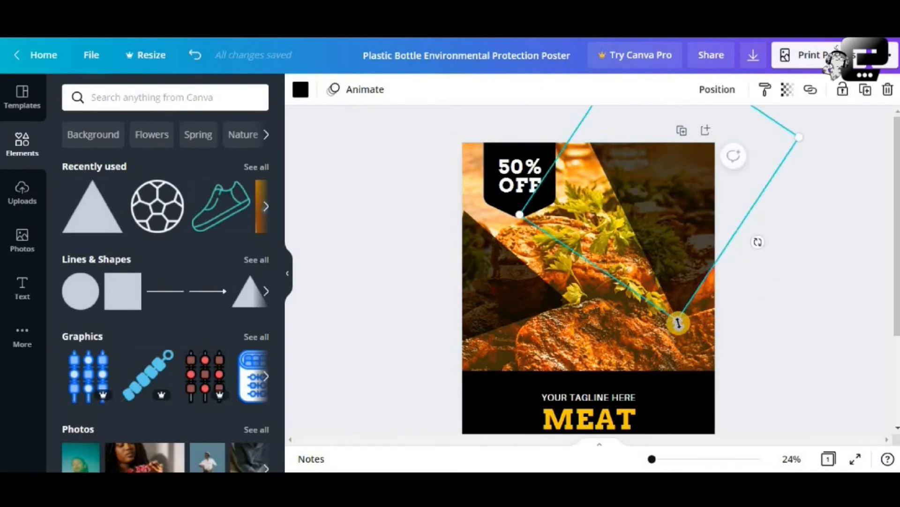
drag(690, 372, 702, 403)
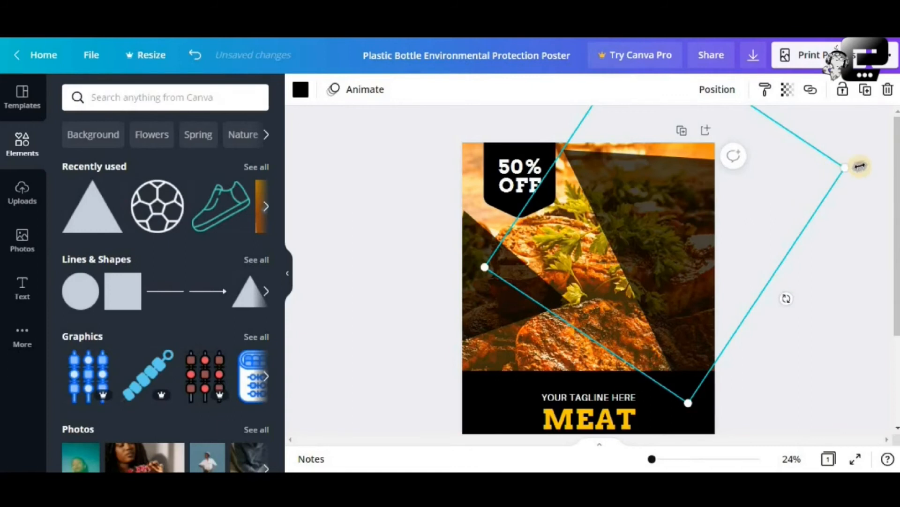
drag(859, 166, 899, 151)
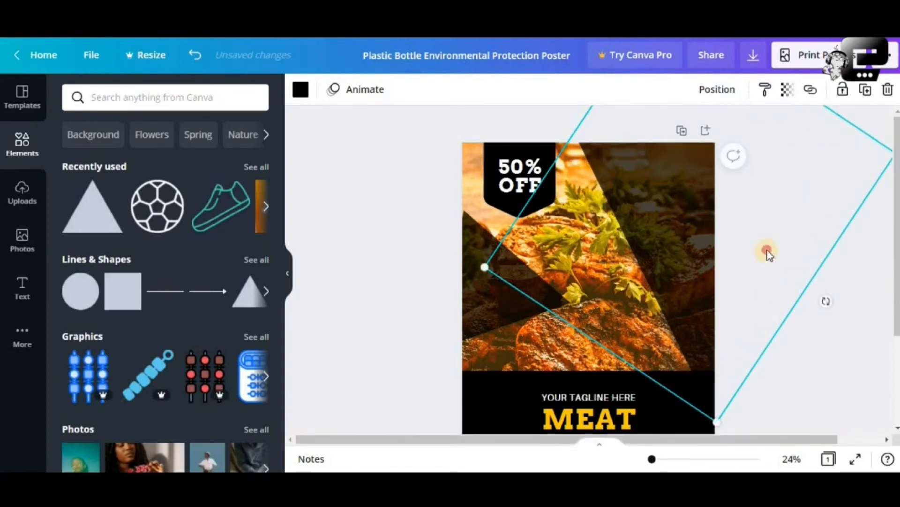
drag(768, 254, 744, 238)
click(435, 287)
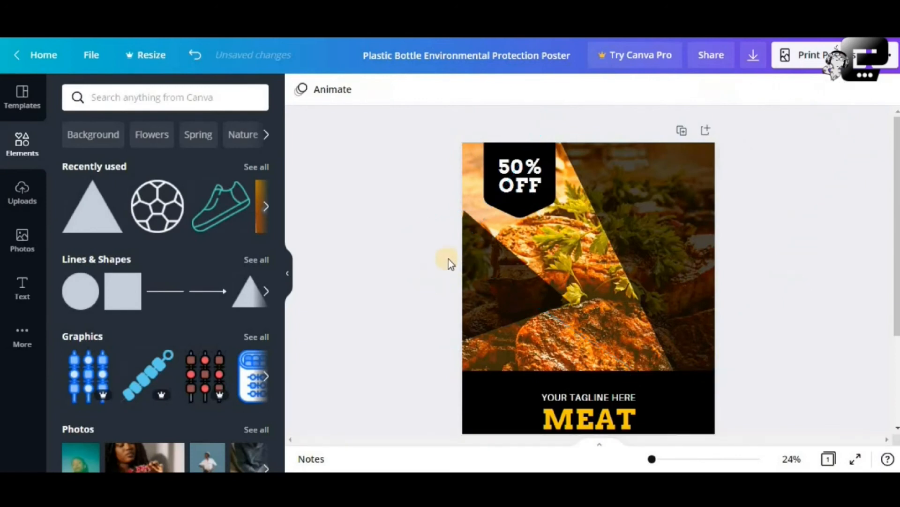
Step: Set the transparency of the large right triangle to 77
scroll(579, 274, down, 3)
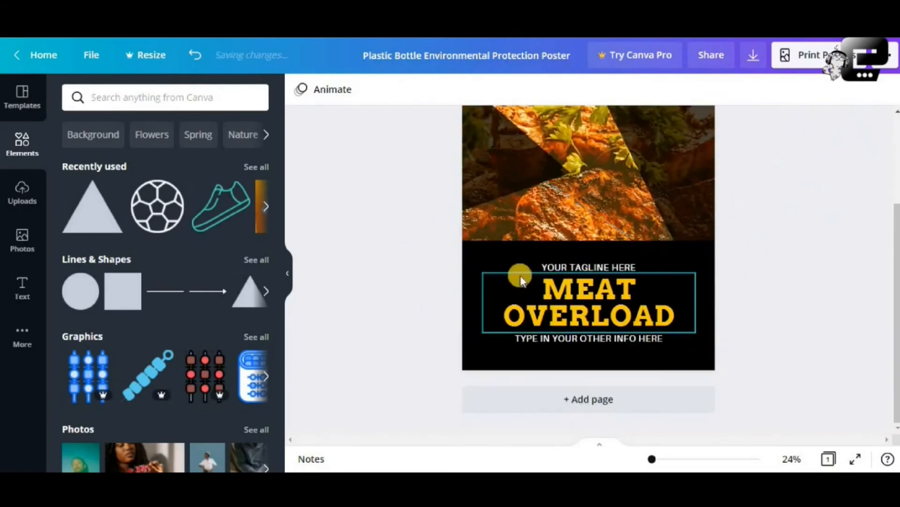
scroll(560, 198, up, 3)
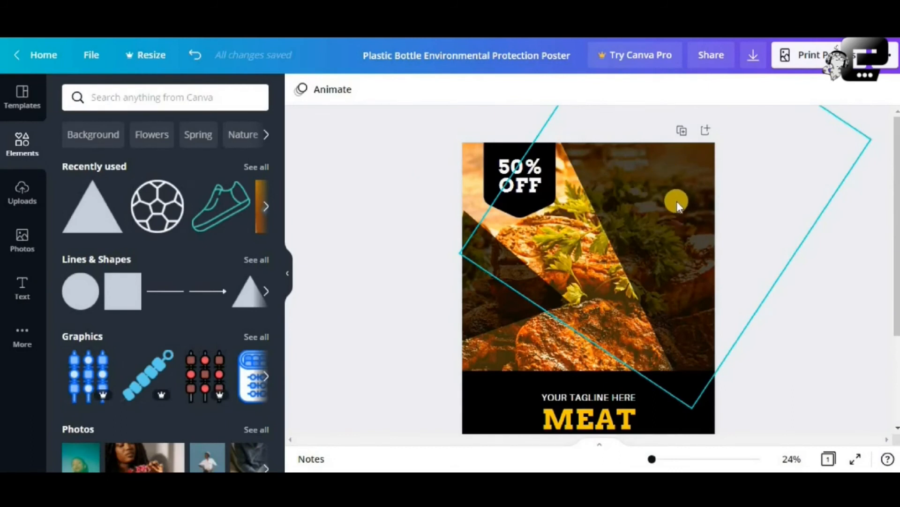
click(700, 254)
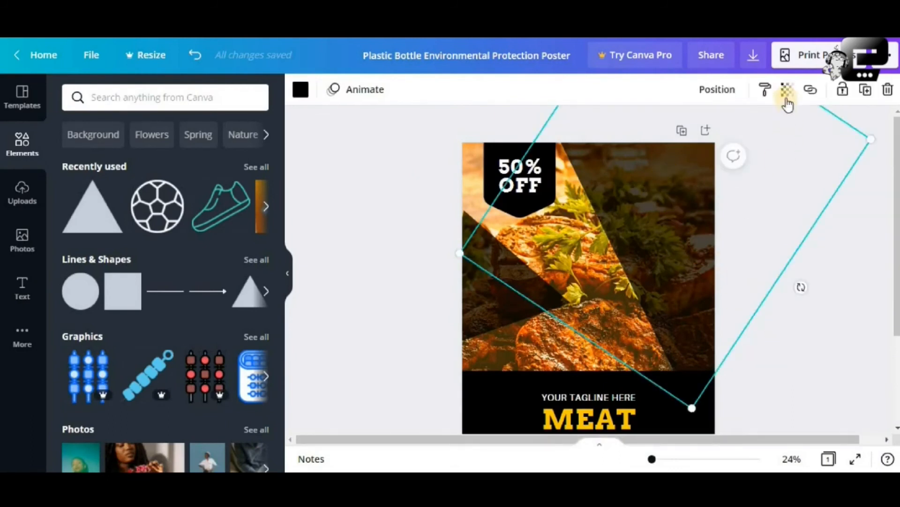
click(786, 90)
drag(741, 130, 725, 143)
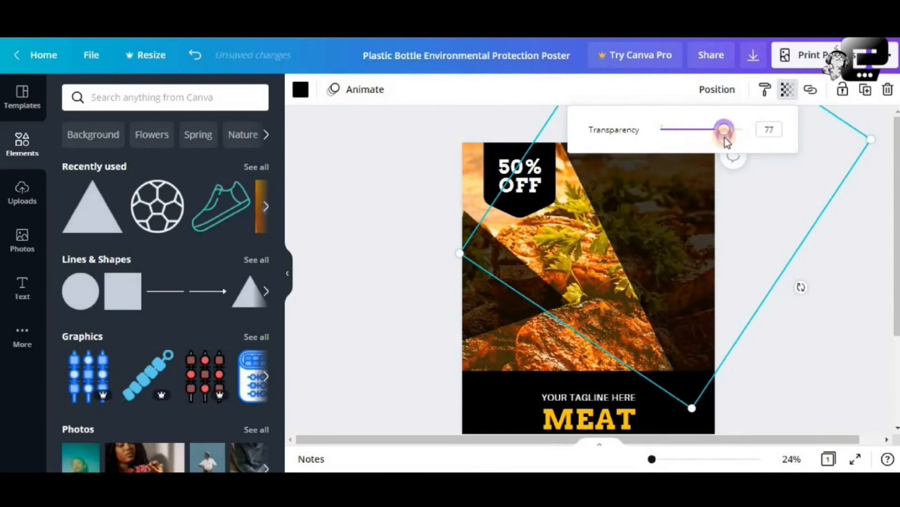
click(418, 227)
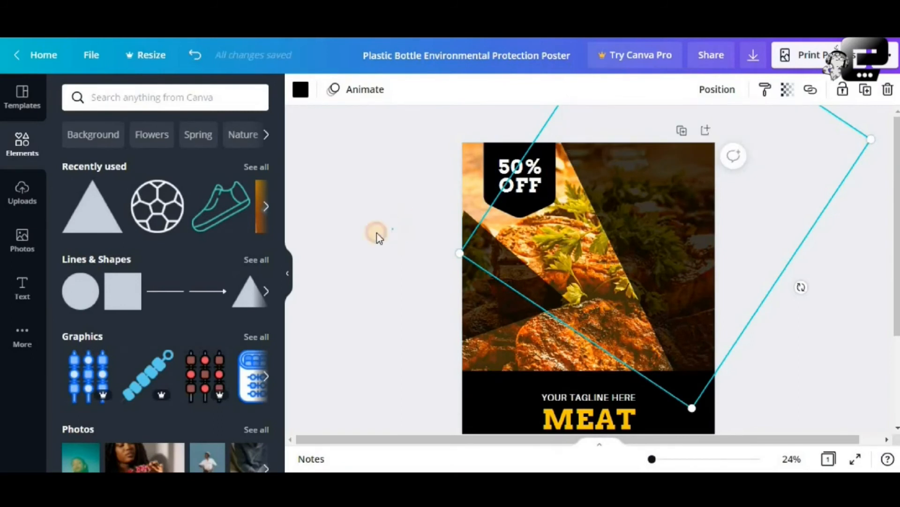
click(379, 236)
Step: Add the "Cheers to the new year" font combination, enlarge it and place it over the shaded upper right of the photo
click(22, 284)
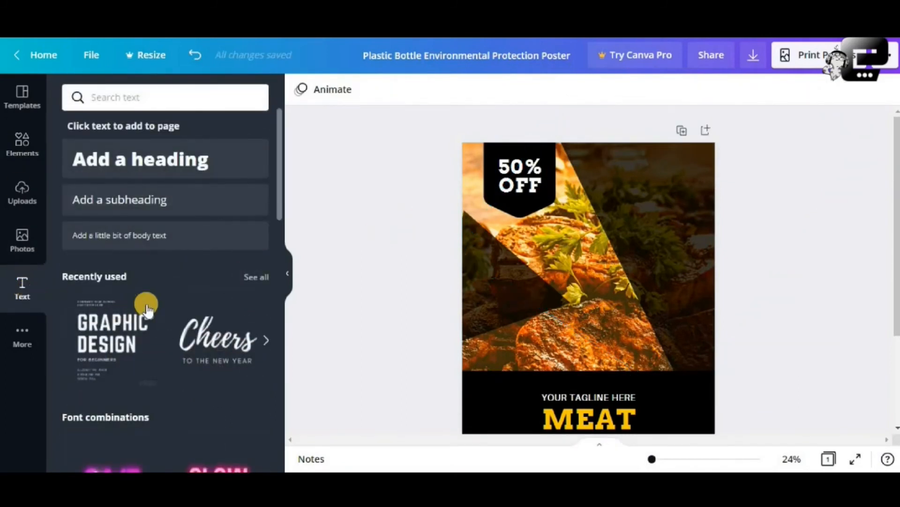
scroll(156, 304, down, 2)
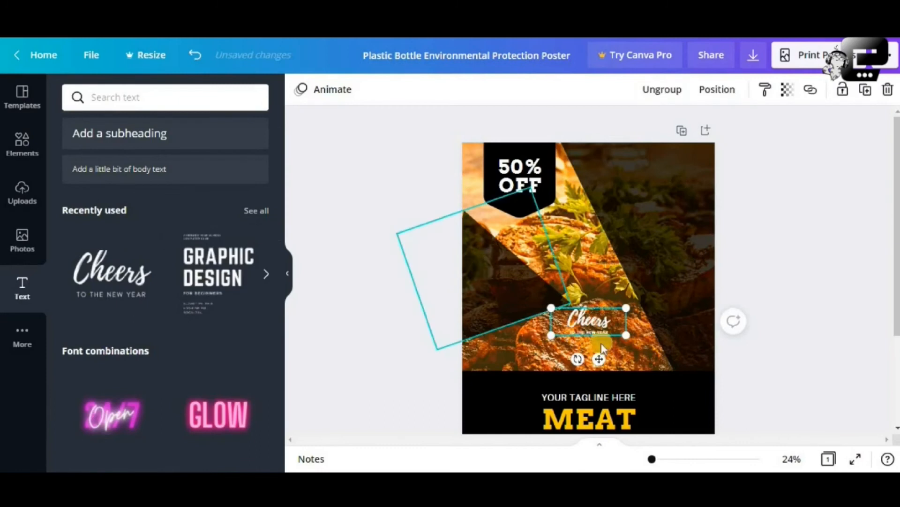
drag(627, 335, 682, 386)
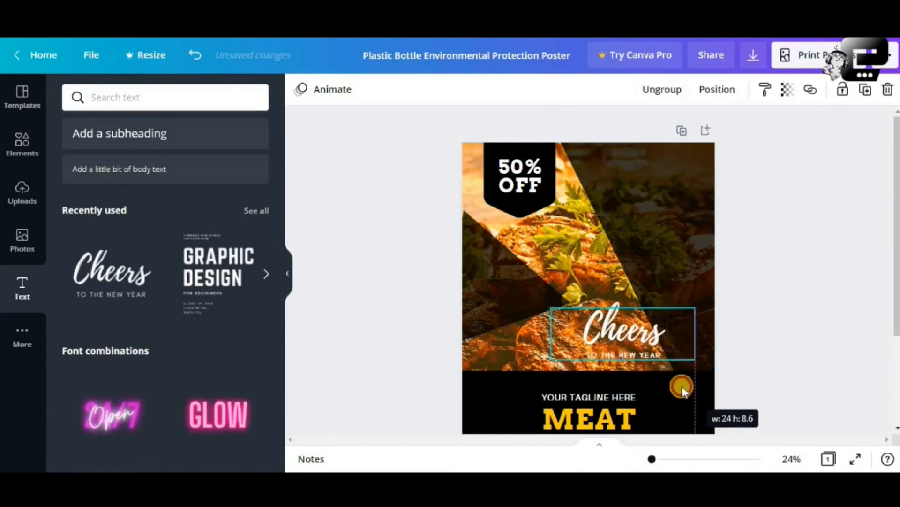
drag(634, 343, 630, 197)
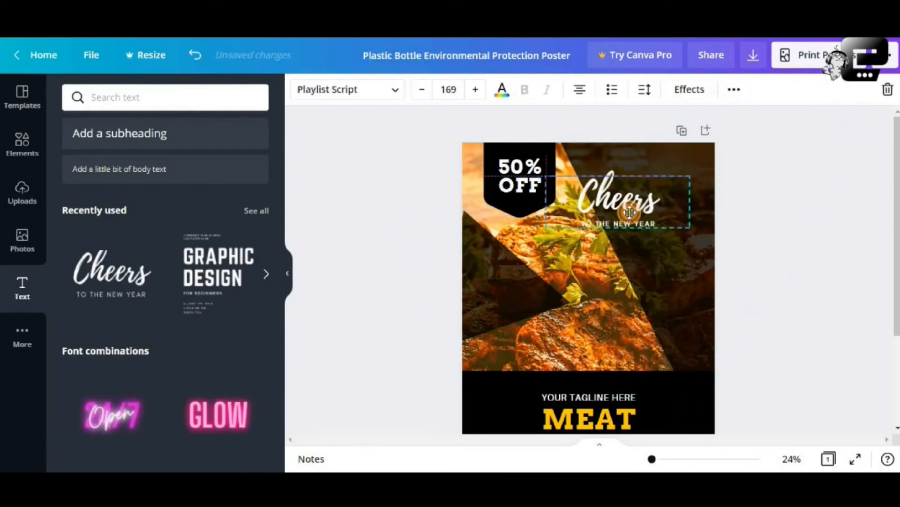
drag(696, 234, 748, 277)
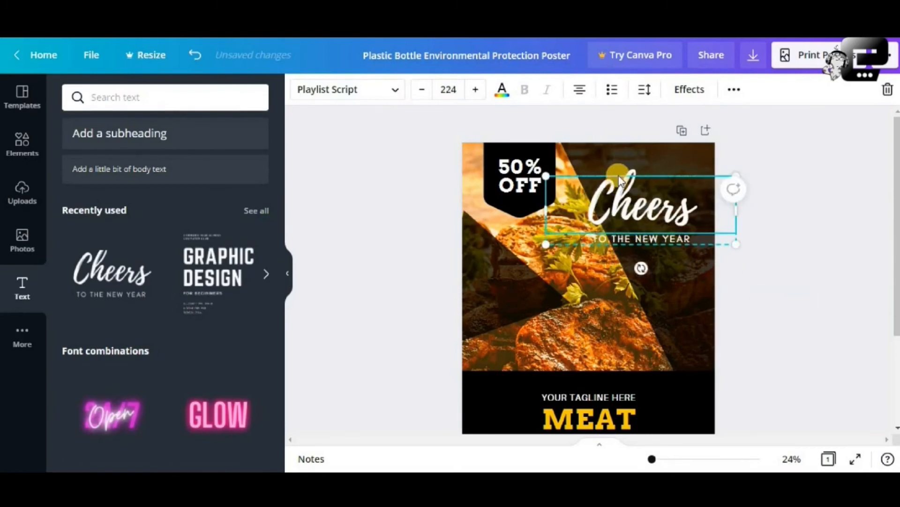
Step: Ungroup the Cheers font combination and delete its "TO THE NEW YEAR" line
click(650, 238)
click(643, 217)
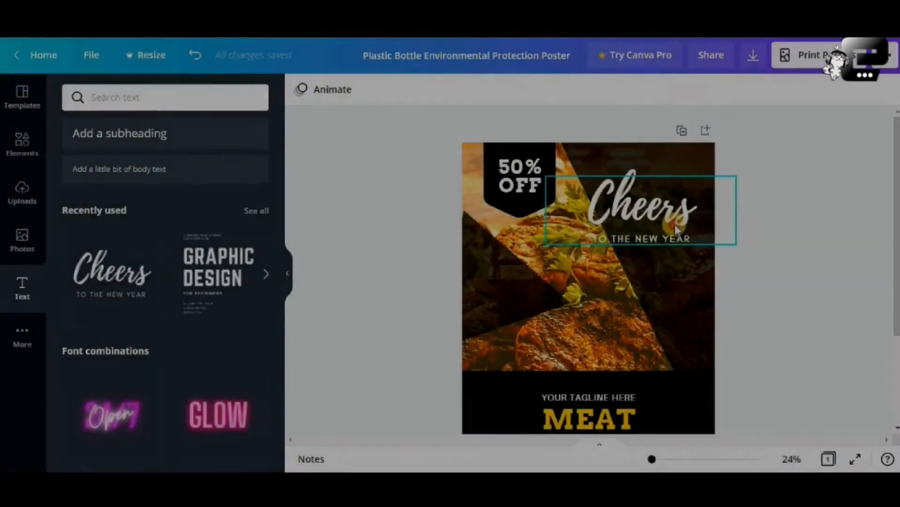
click(675, 224)
click(734, 90)
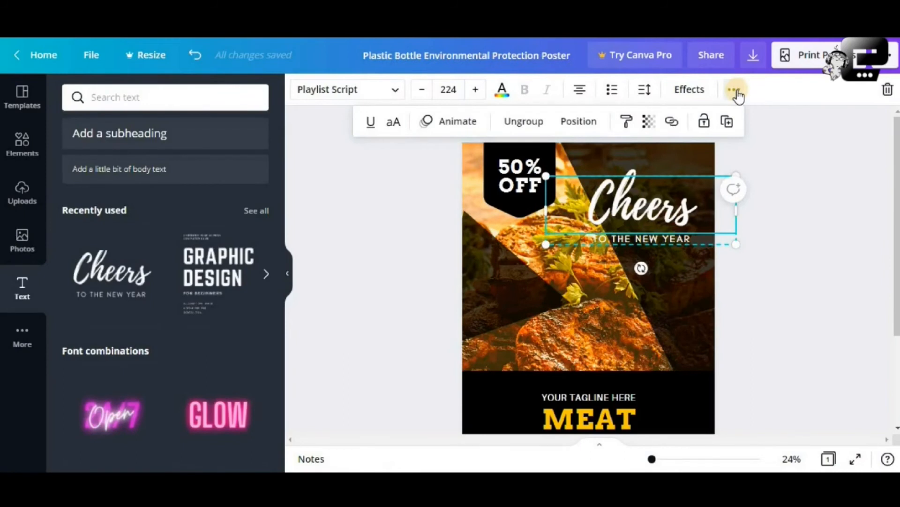
click(522, 121)
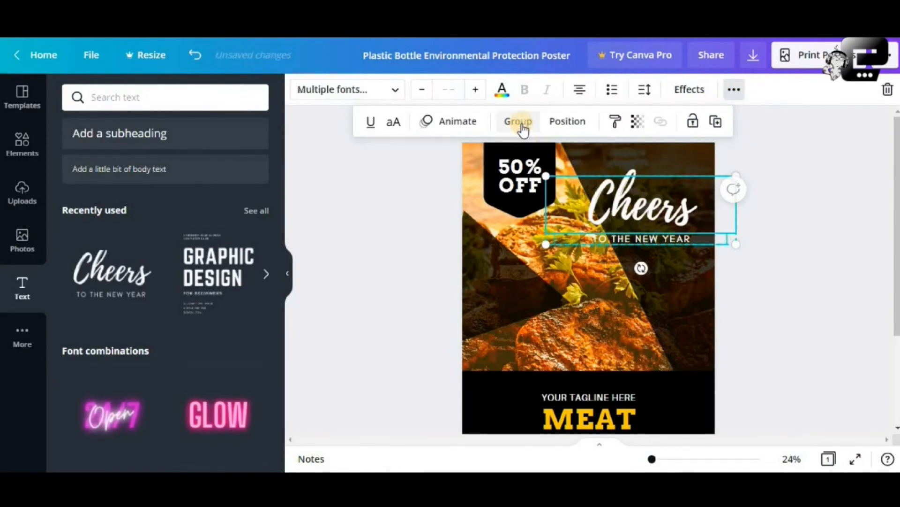
click(768, 267)
click(768, 266)
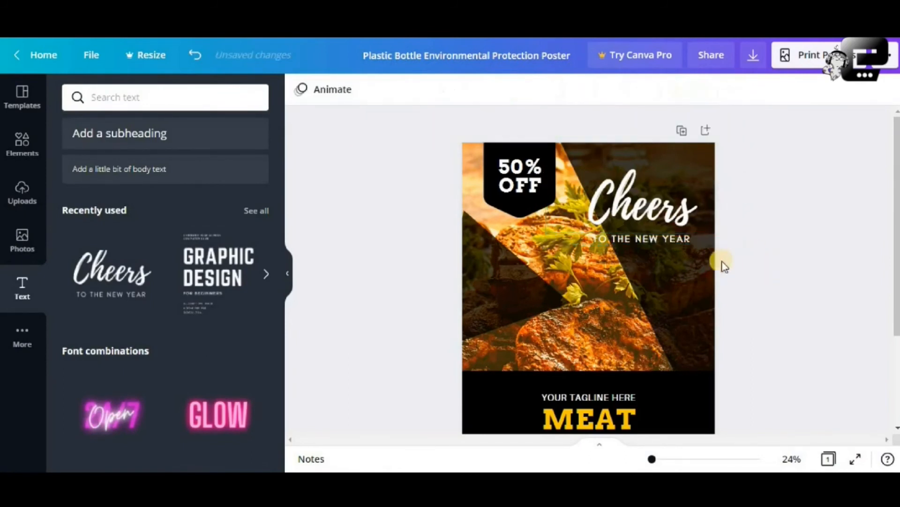
click(683, 238)
drag(681, 254, 751, 252)
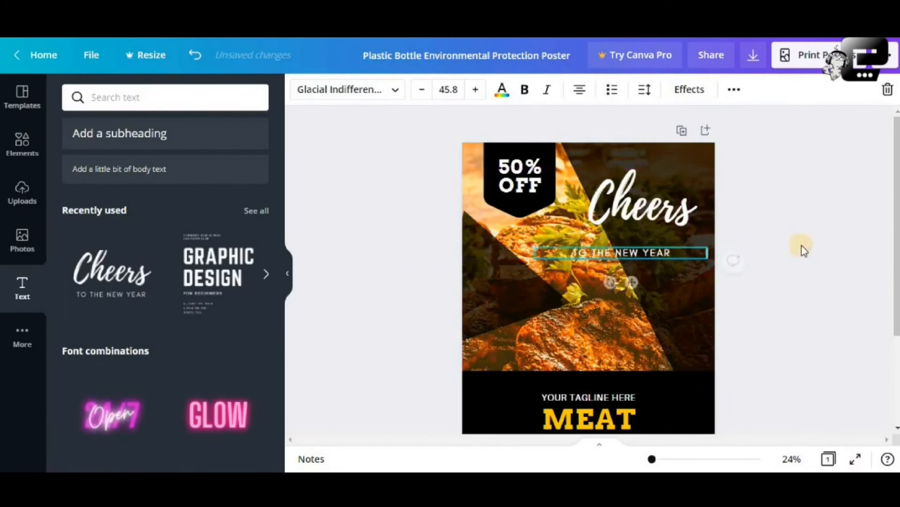
click(887, 90)
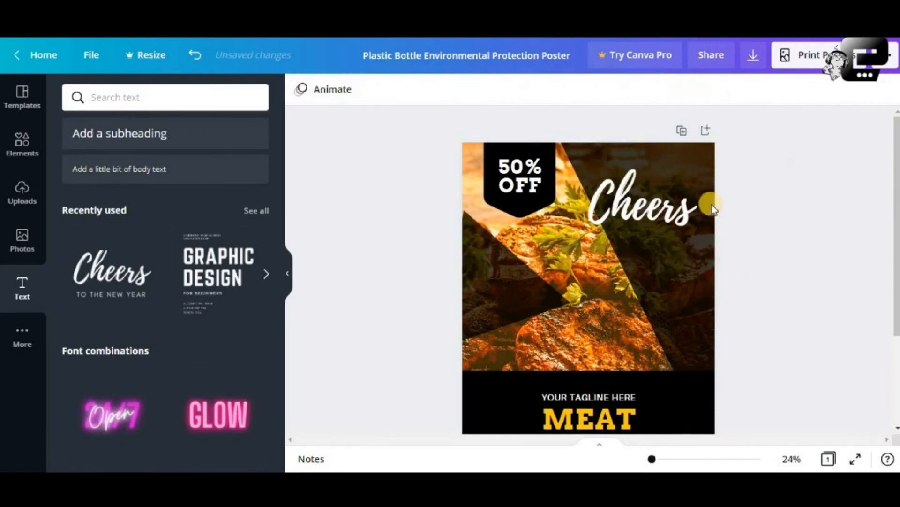
Step: Shift the Cheers text slightly left within the poster and replace its wording with "delicious!"
drag(658, 208, 631, 210)
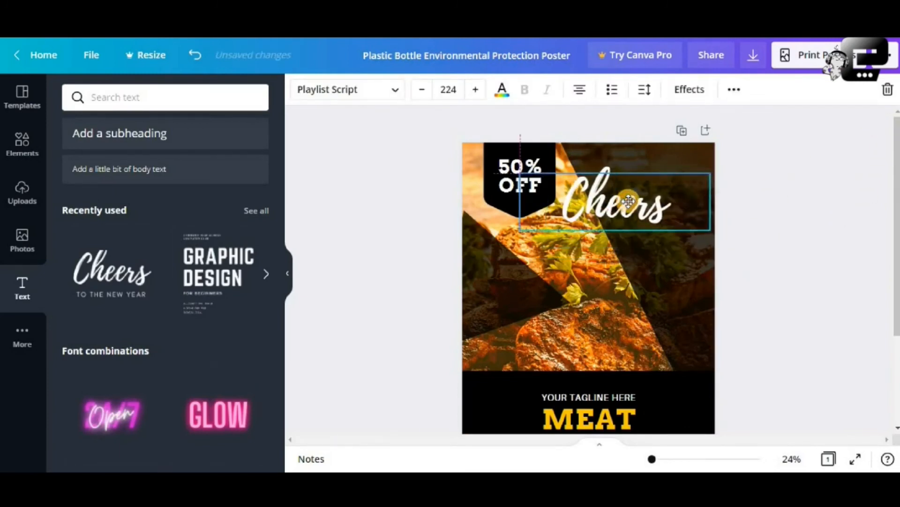
double_click(629, 206)
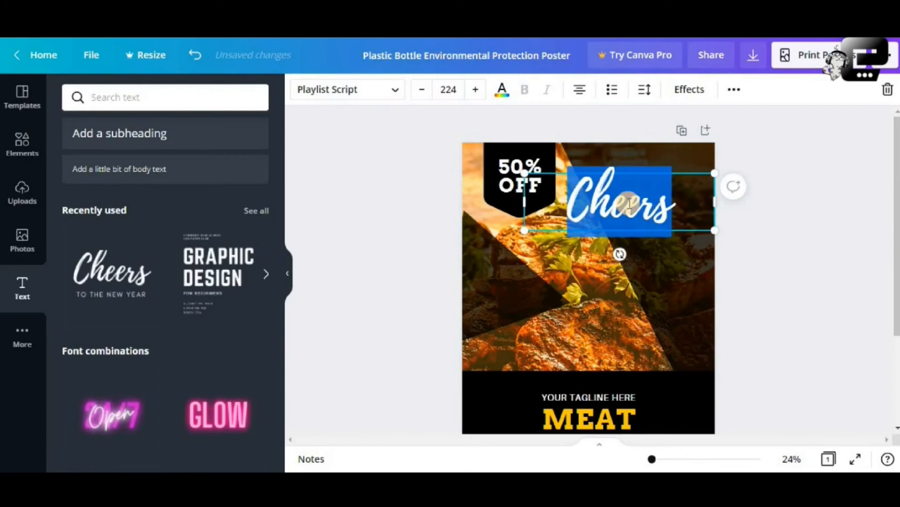
text(dt)
key(BackSpace)
key(BackSpace)
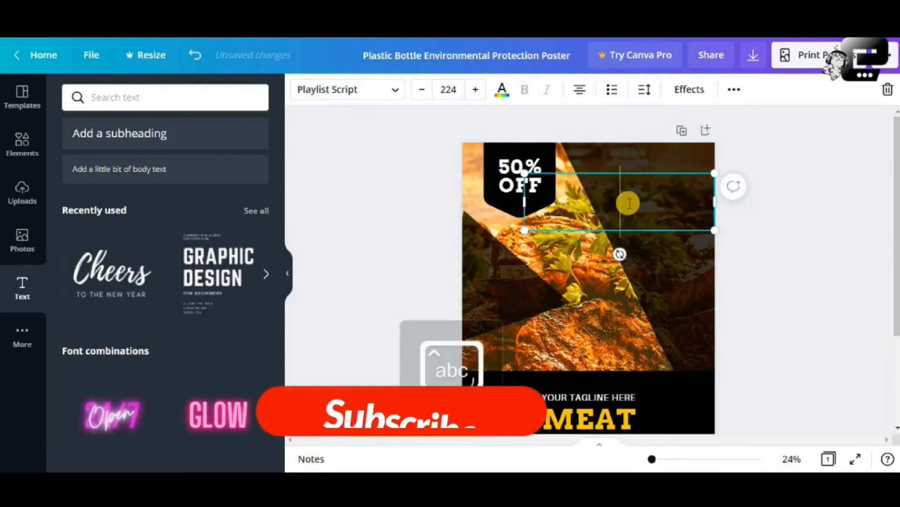
text(delic)
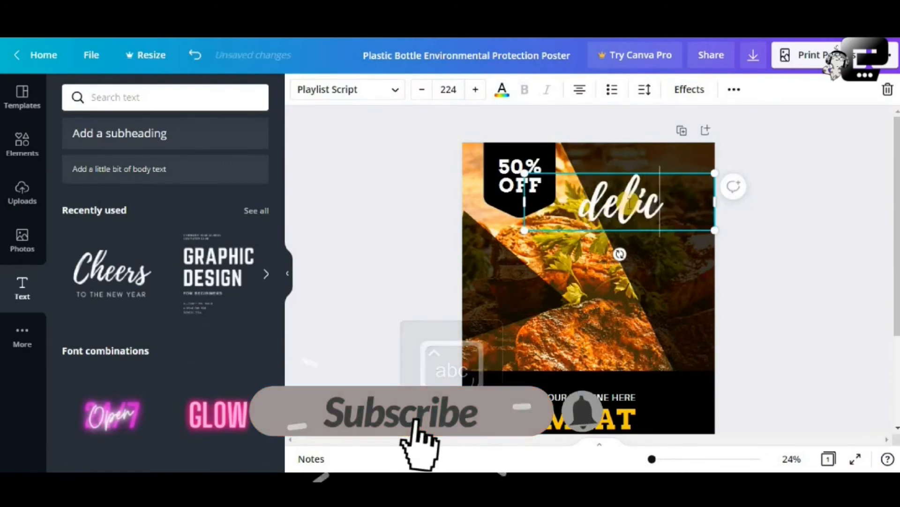
text(is)
key(BackSpace)
text(o)
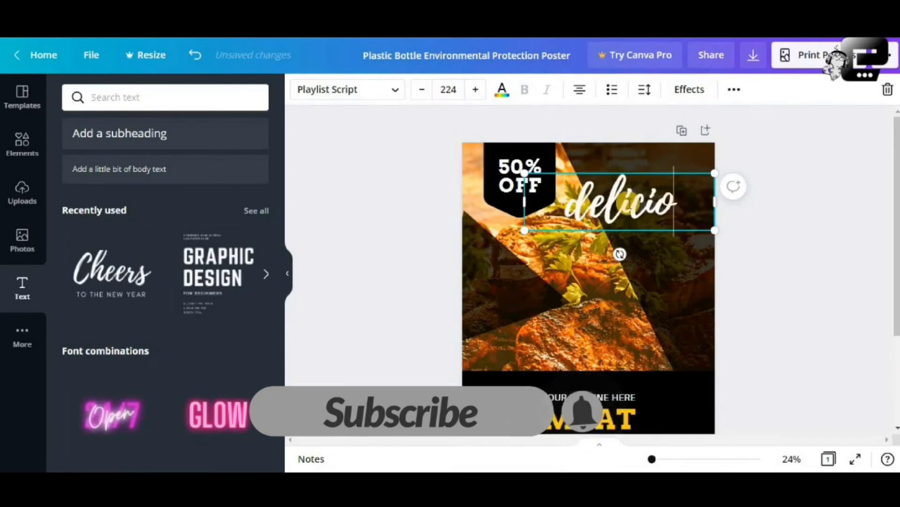
text(us)
key(BackSpace)
text(us)
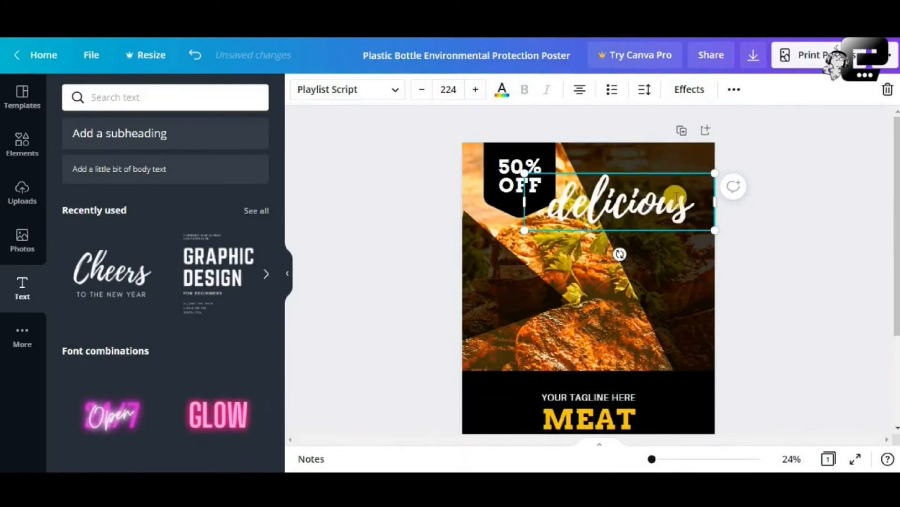
text(!)
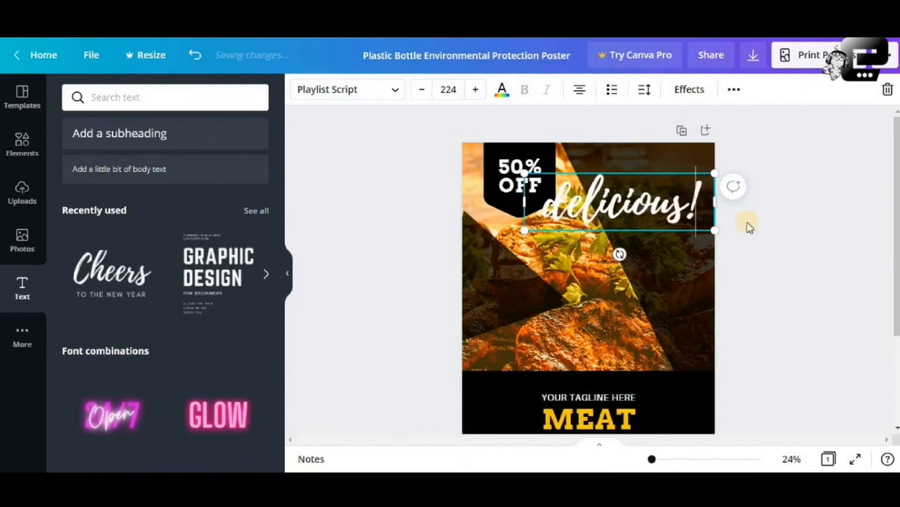
click(791, 258)
Step: Move the "delicious!" text slightly down and colour it the same golden yellow as the MEAT OVERLOAD title
click(662, 196)
click(657, 173)
drag(655, 185, 653, 192)
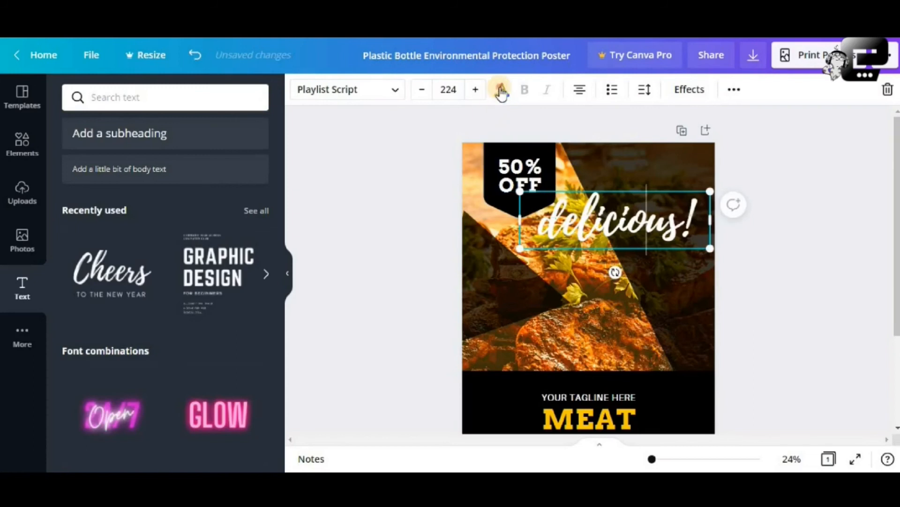
click(502, 90)
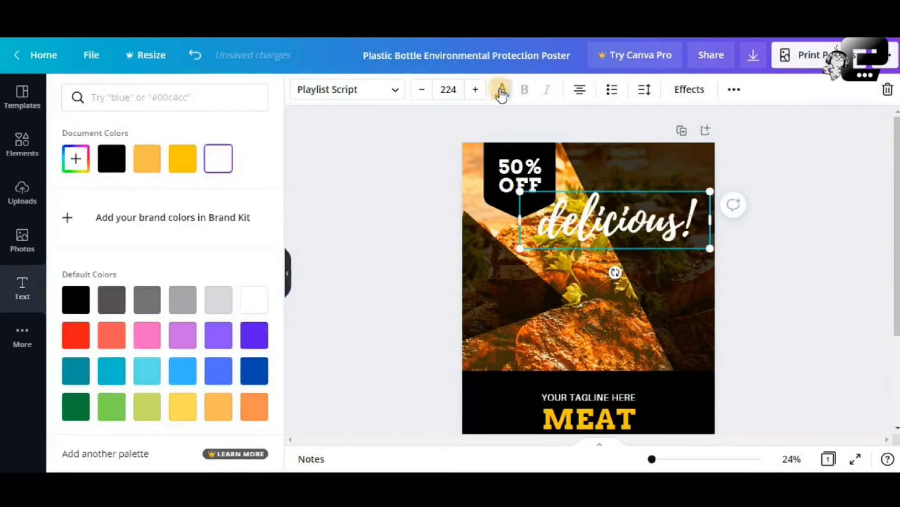
click(183, 165)
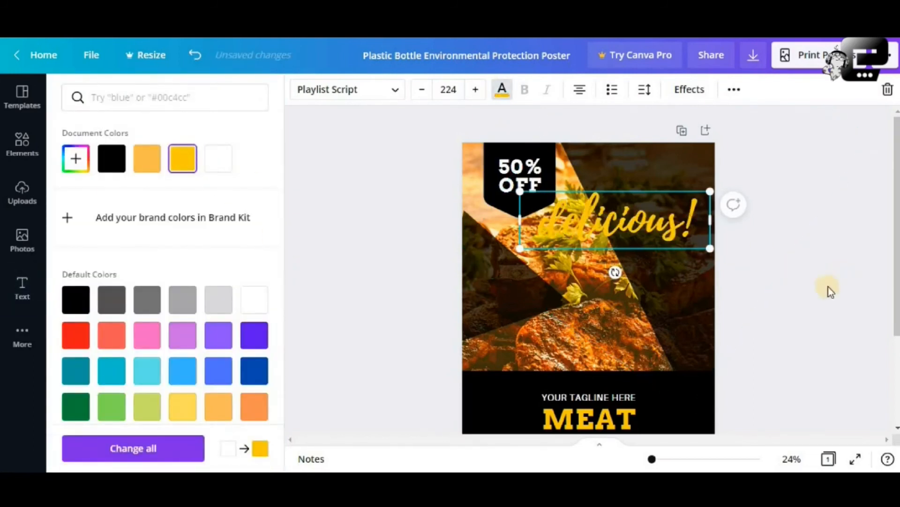
click(813, 292)
click(762, 259)
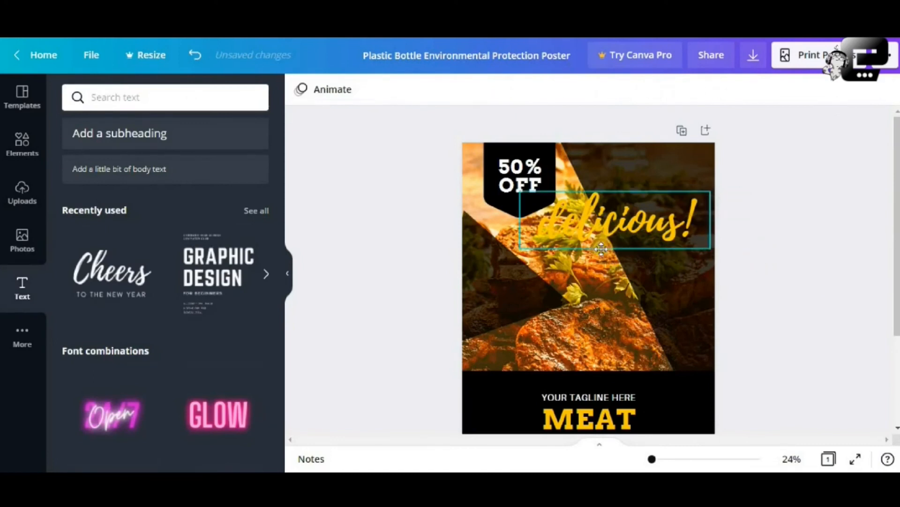
Step: Reduce the "delicious!" text to font size 100 and move it up beside the 50% OFF badge
mouse_move(609, 231)
mouse_down()
mouse_move(577, 288)
mouse_move(616, 254)
mouse_move(606, 223)
mouse_up()
click(420, 90)
click(421, 91)
click(420, 91)
click(421, 91)
click(421, 91)
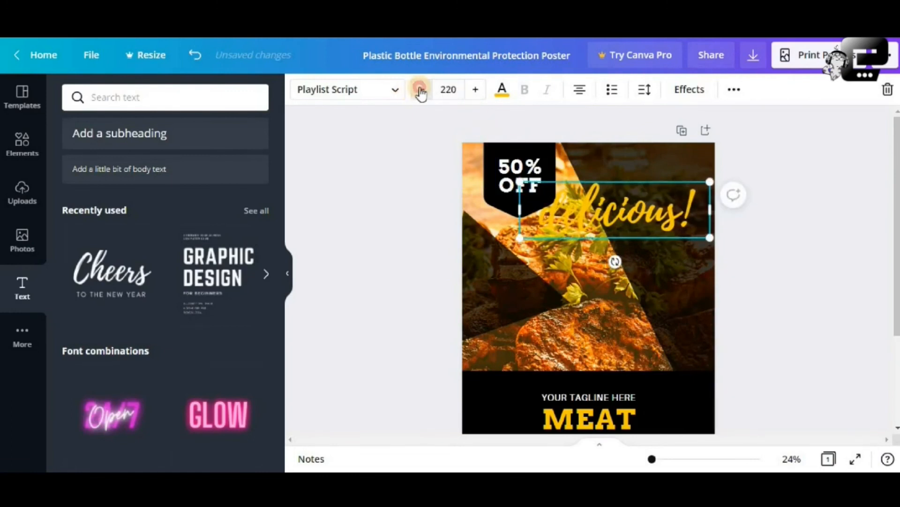
click(421, 91)
click(421, 91)
drag(459, 89, 440, 90)
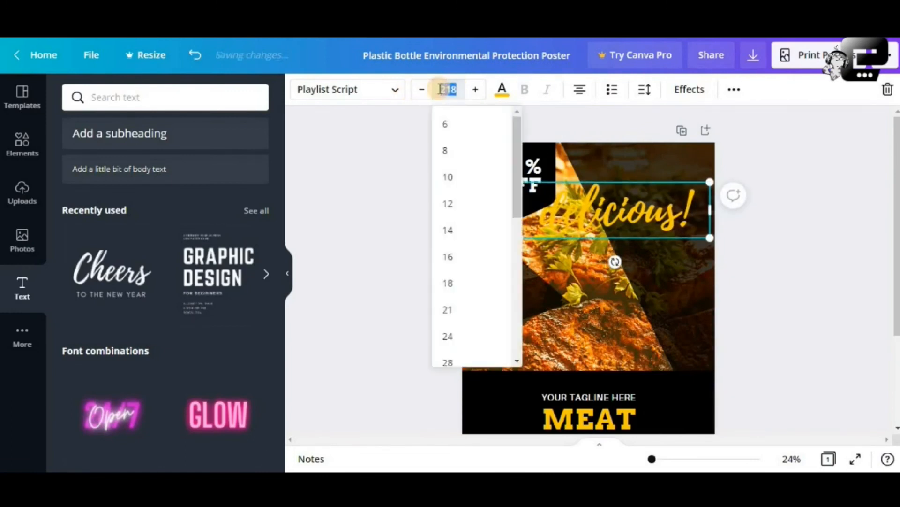
text(100)
key(Return)
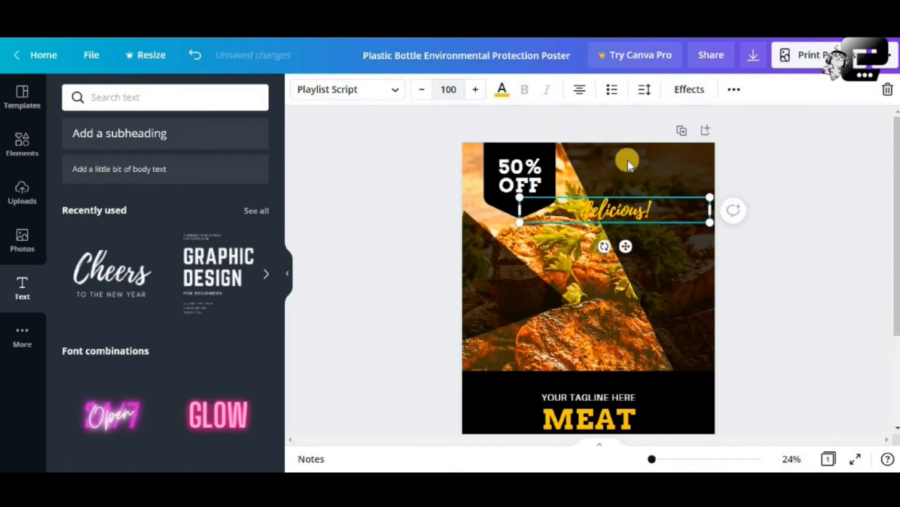
click(634, 200)
drag(639, 197, 675, 169)
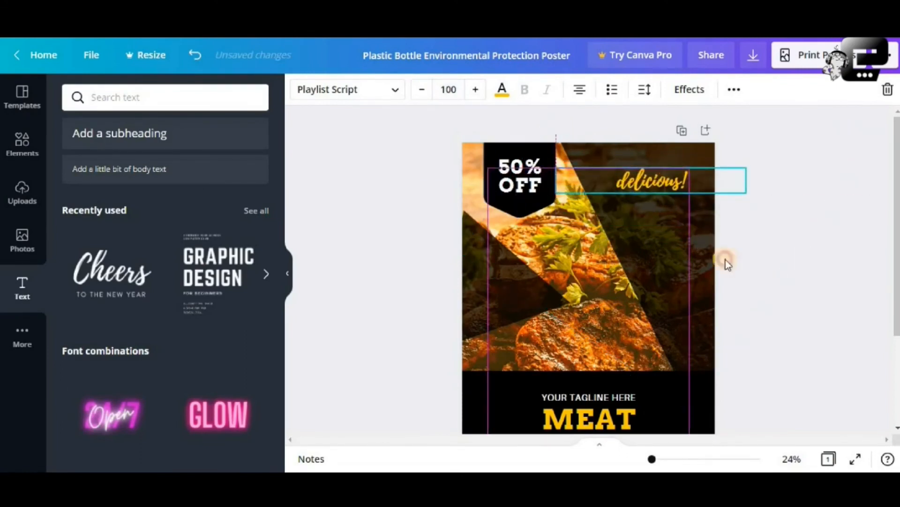
click(774, 288)
Step: Enlarge the "delicious!" text to font size 130 and further to 150
click(663, 187)
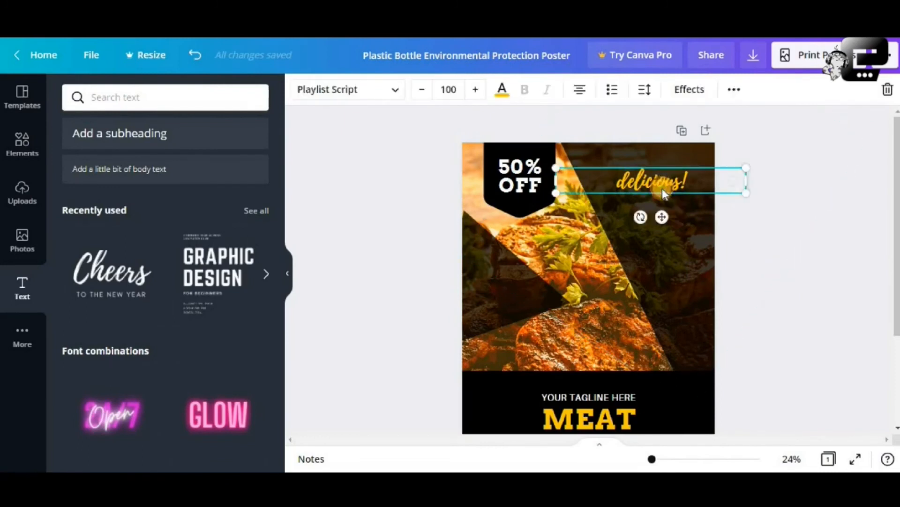
click(448, 88)
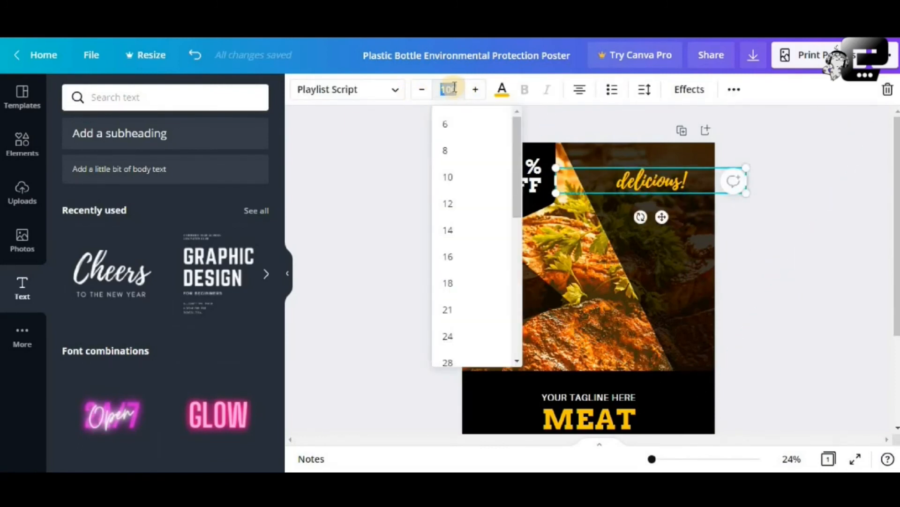
key(Return)
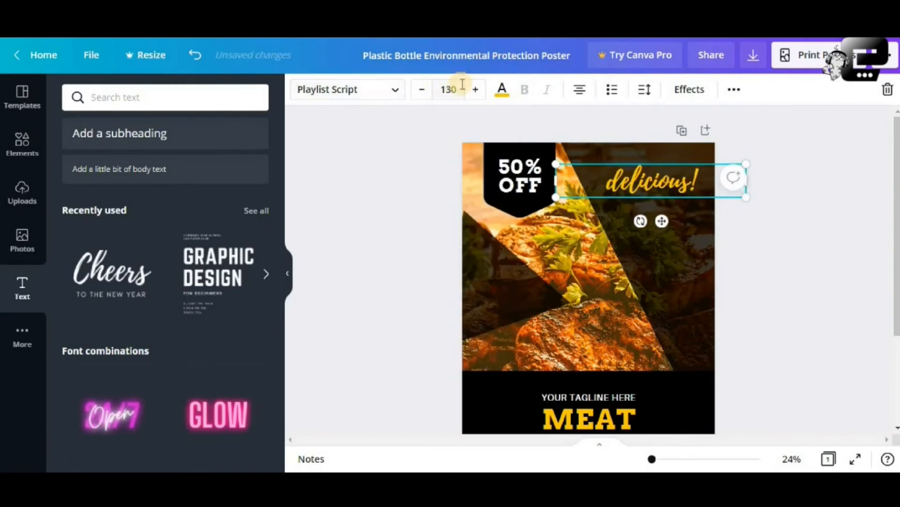
click(455, 91)
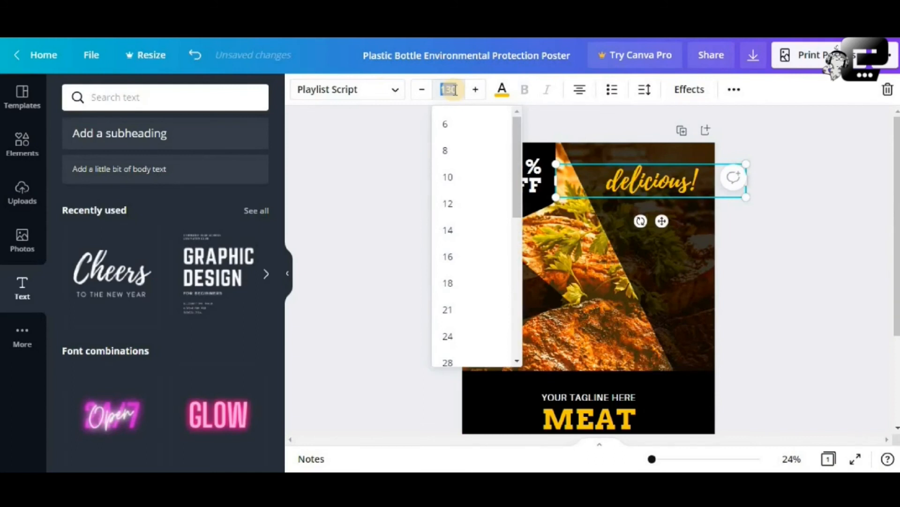
text(150)
key(Return)
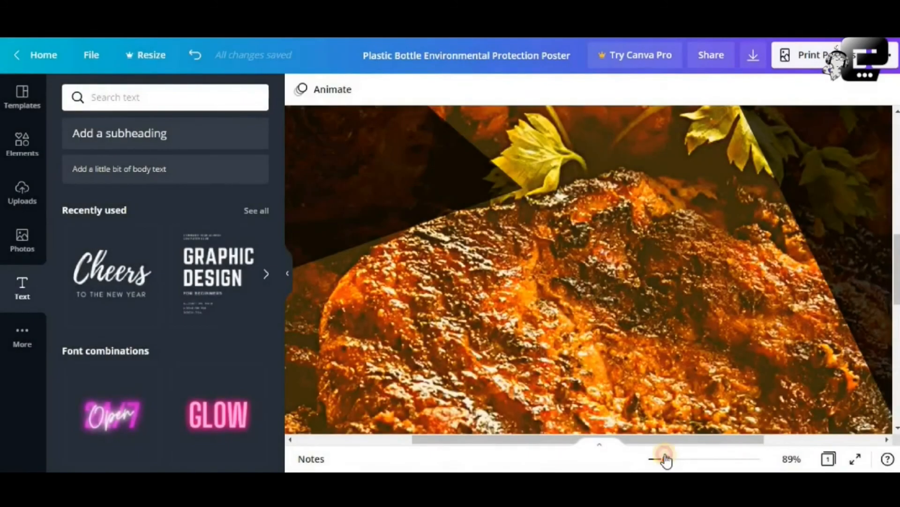
drag(667, 460, 650, 460)
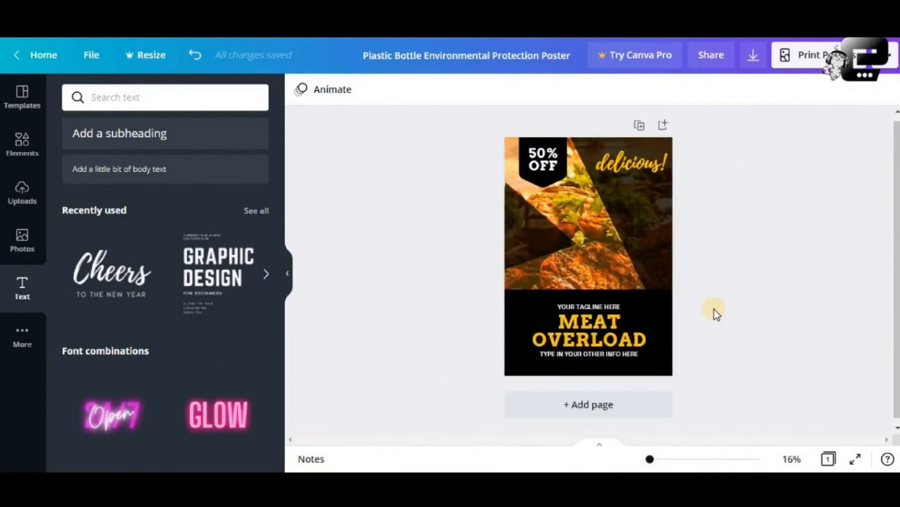
click(657, 308)
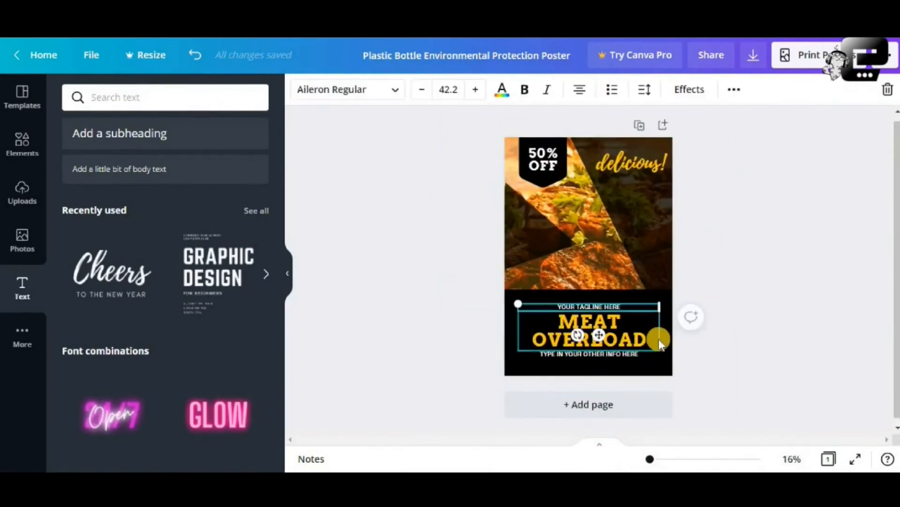
click(739, 231)
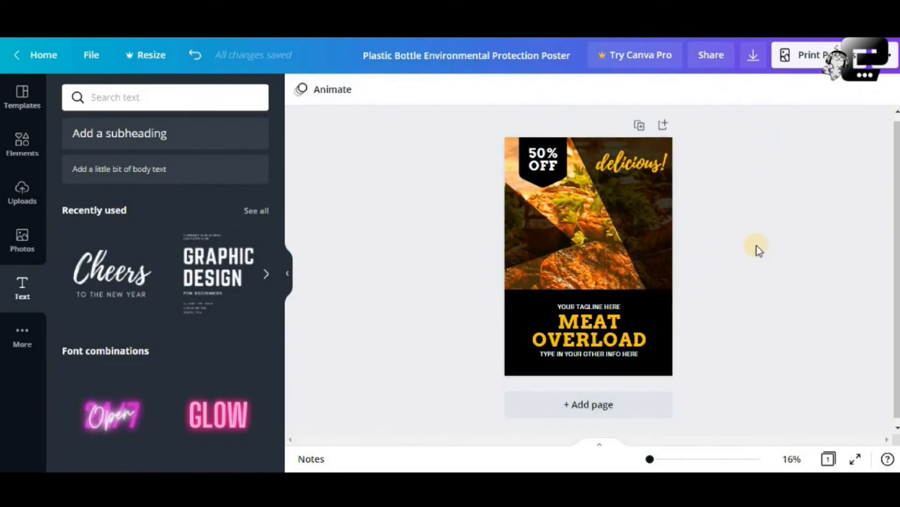
Step: Try making the black panel behind the MEAT OVERLOAD title semi-transparent, and undo that transparency change
click(526, 300)
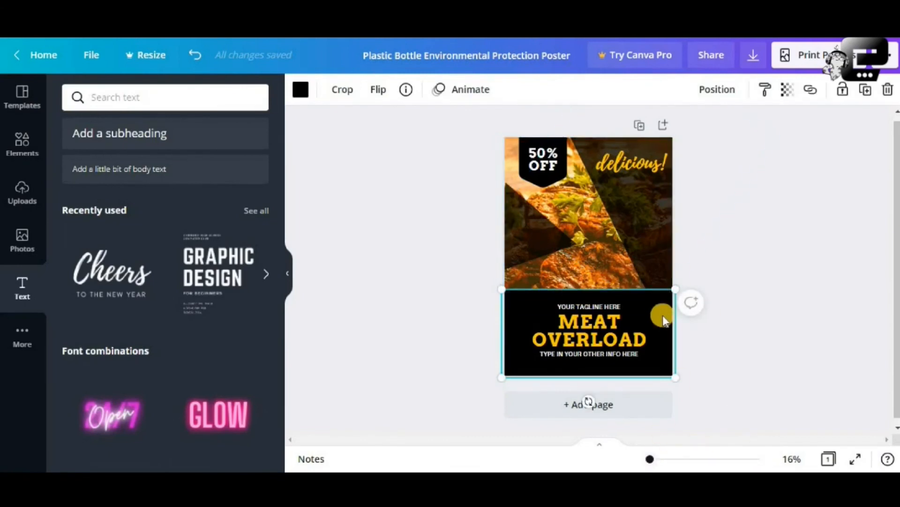
click(787, 90)
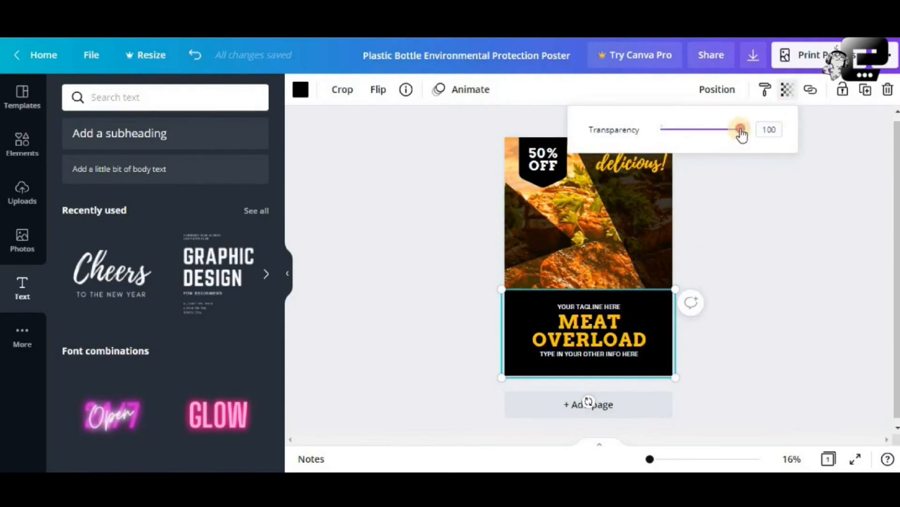
drag(739, 133, 698, 141)
click(733, 243)
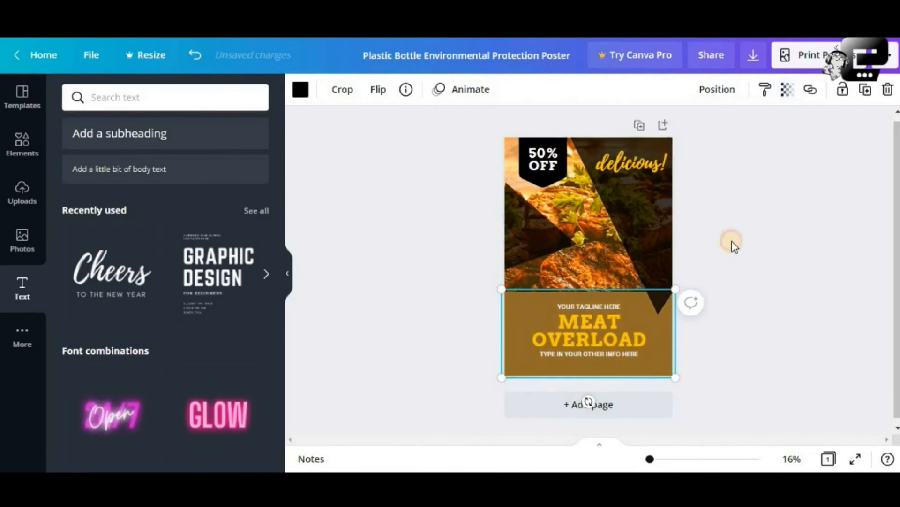
click(734, 243)
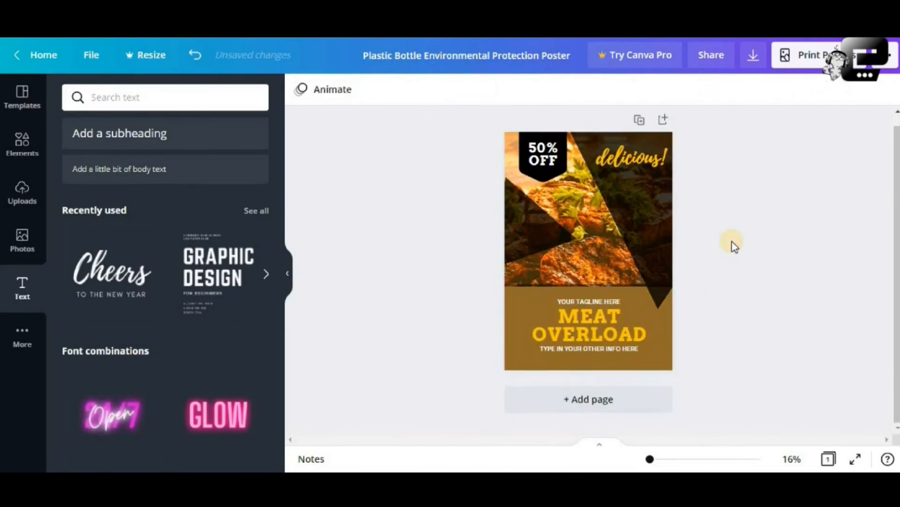
click(195, 55)
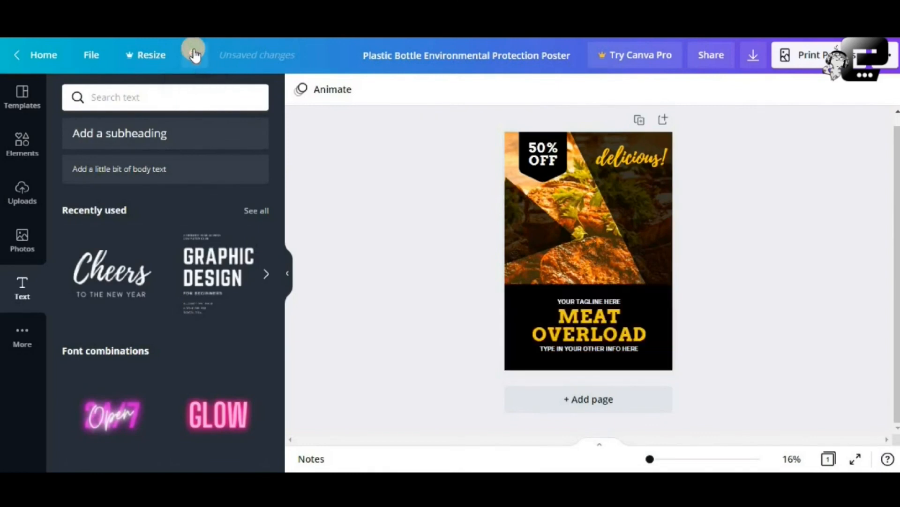
click(744, 249)
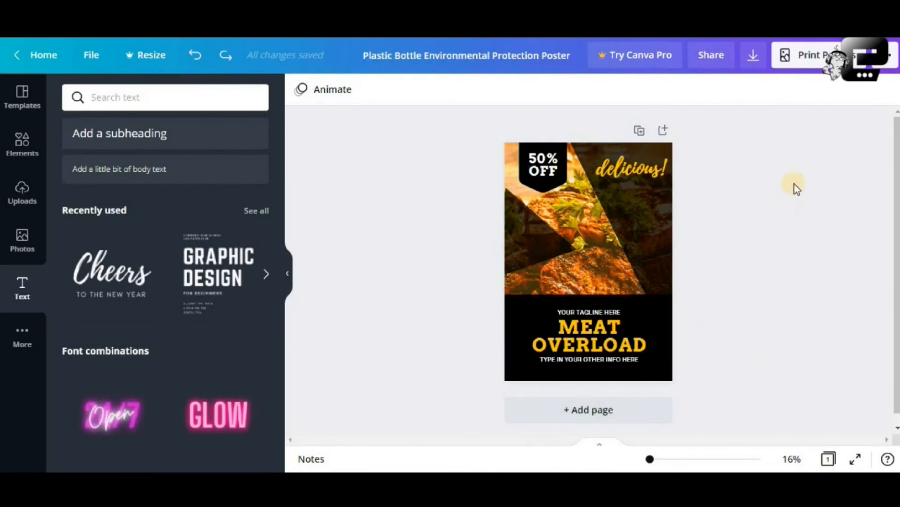
Step: Open the poster's download options and choose PDF Print as the file type
click(755, 57)
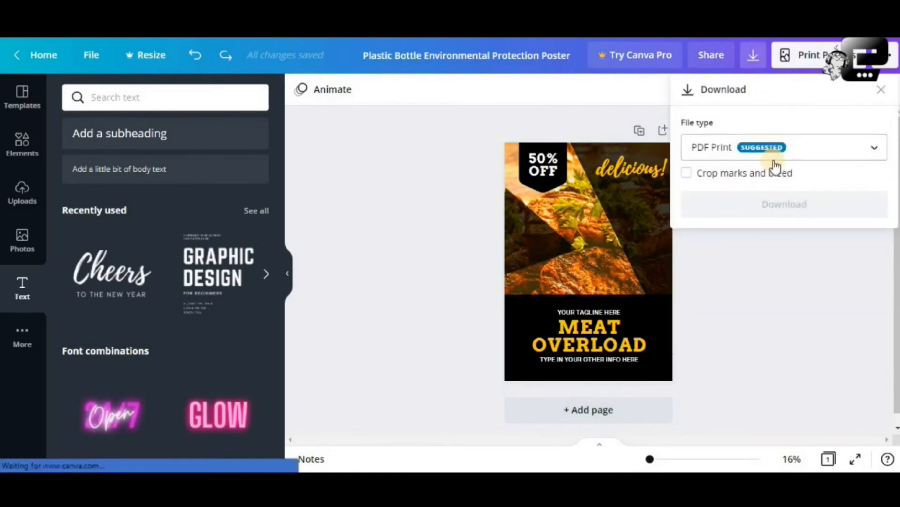
click(872, 153)
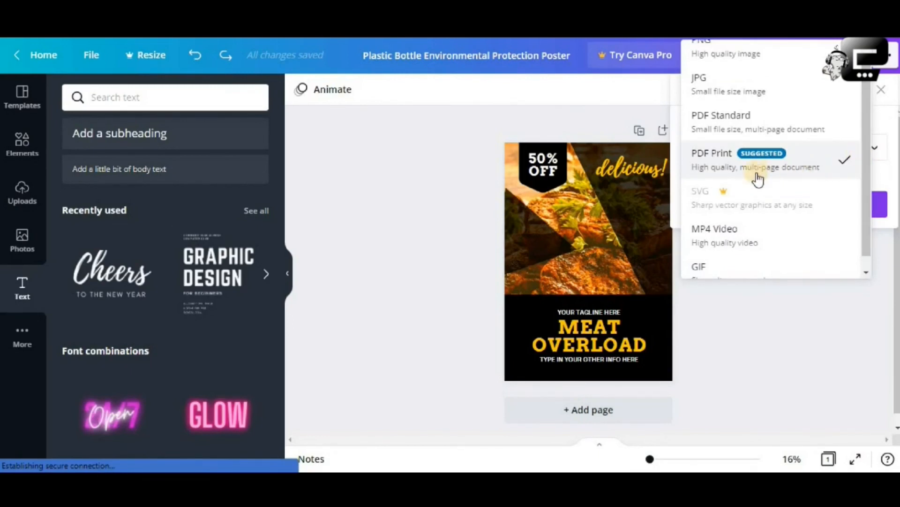
click(812, 333)
click(812, 145)
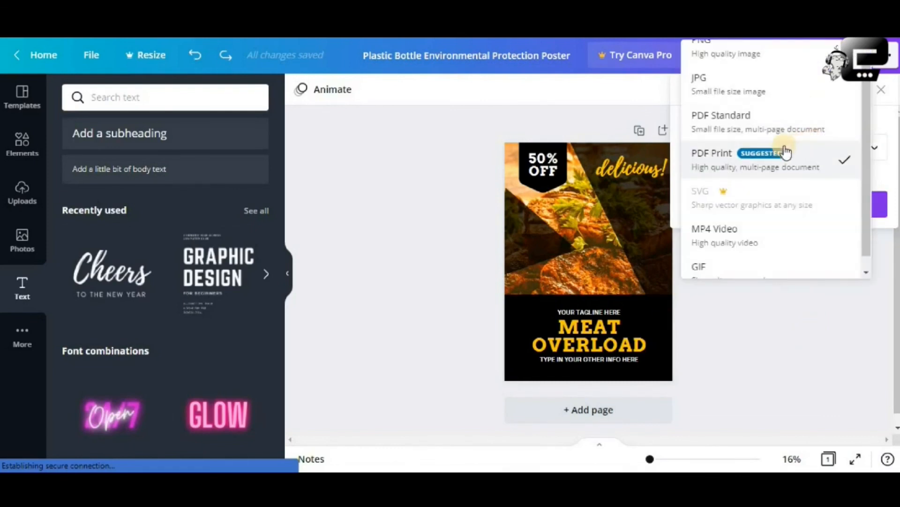
click(759, 60)
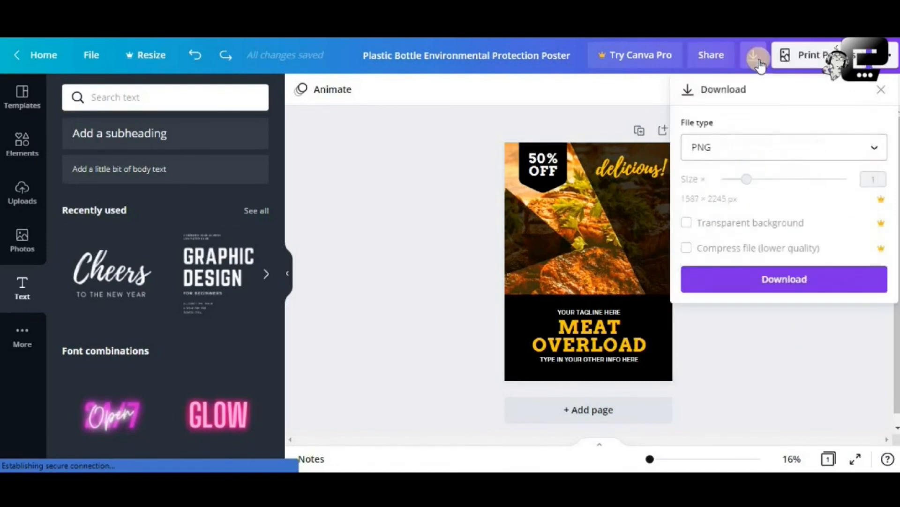
click(856, 157)
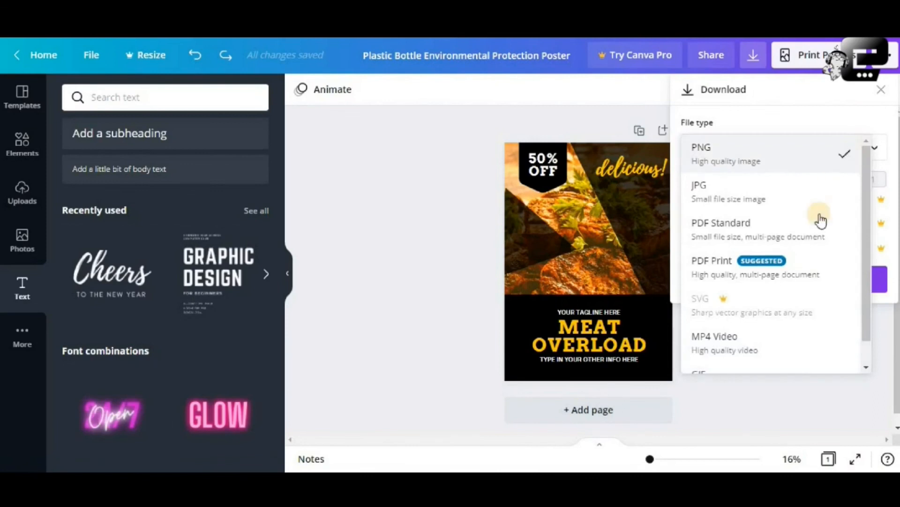
click(817, 270)
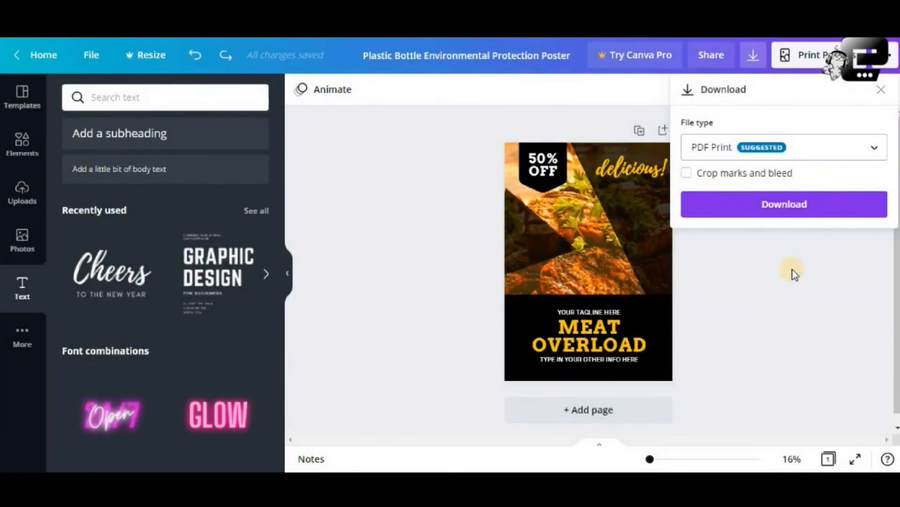
Step: Include crop marks and bleed, download the poster, and dismiss the referral offer
click(688, 173)
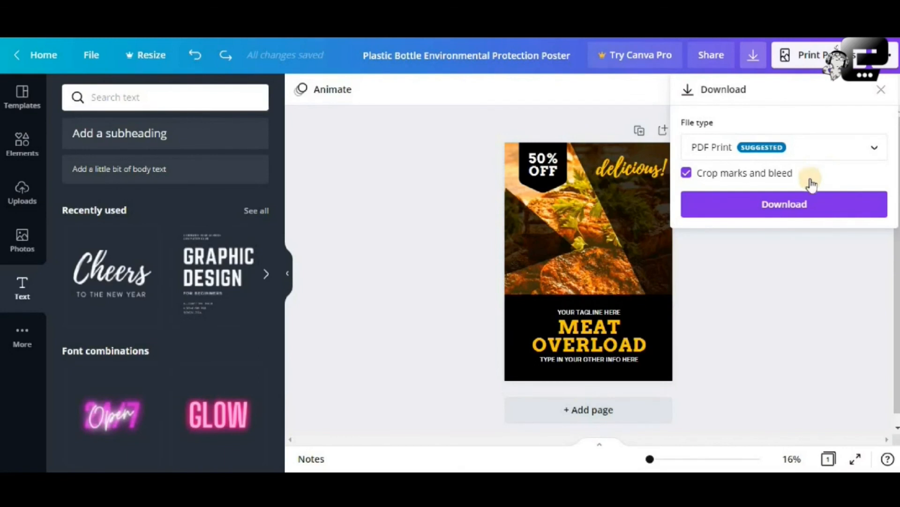
click(692, 174)
click(827, 206)
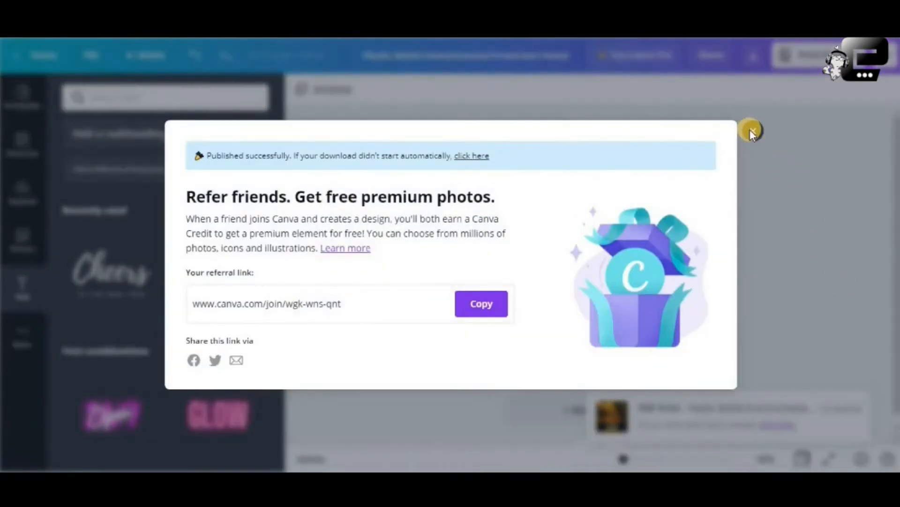
click(751, 131)
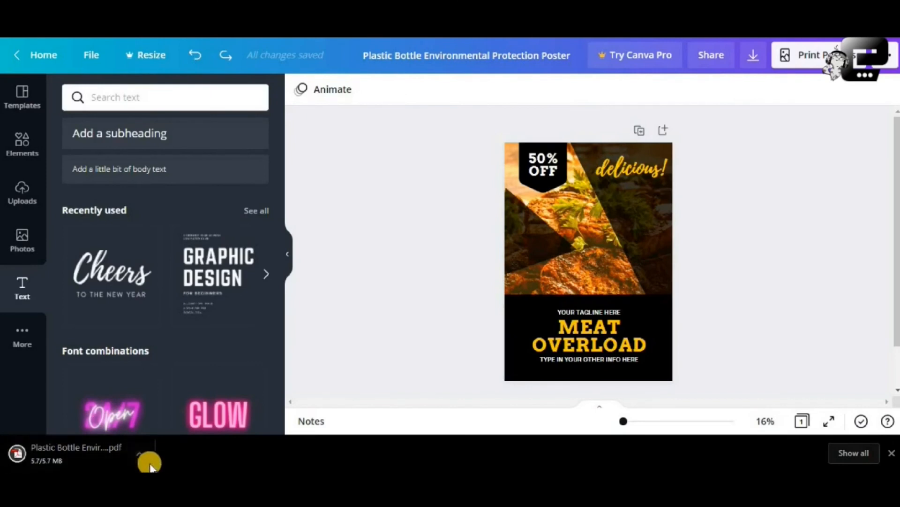
Step: Open the downloaded poster PDF and examine the whole page, from the 50% OFF badge to the MEAT OVERLOAD text
click(102, 452)
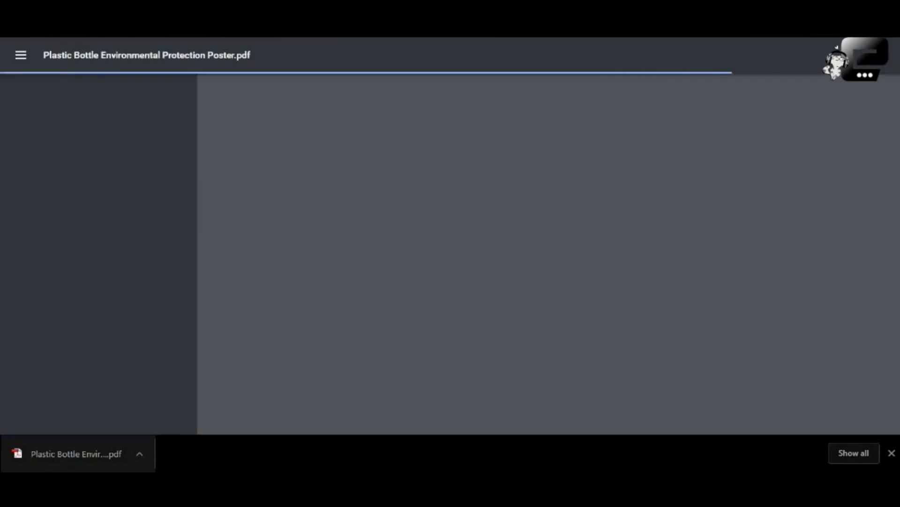
scroll(565, 251, down, 10)
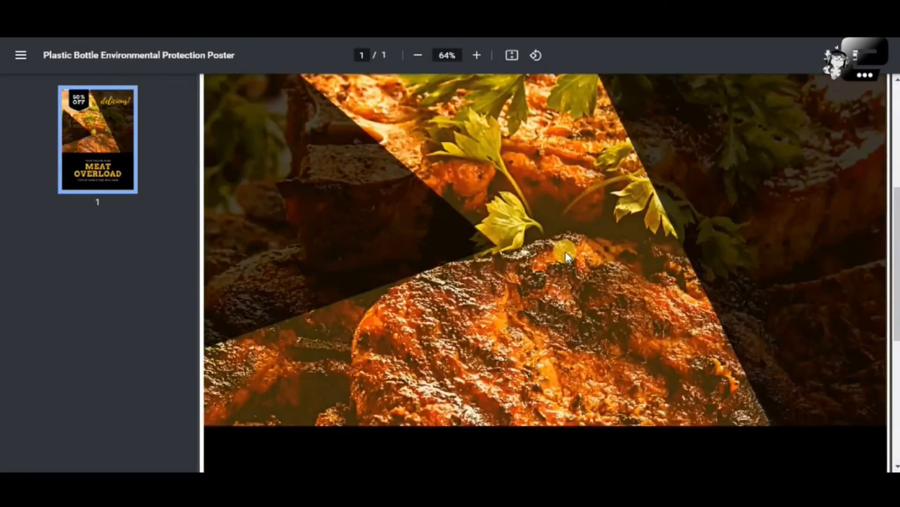
scroll(566, 255, up, 3)
scroll(565, 254, up, 7)
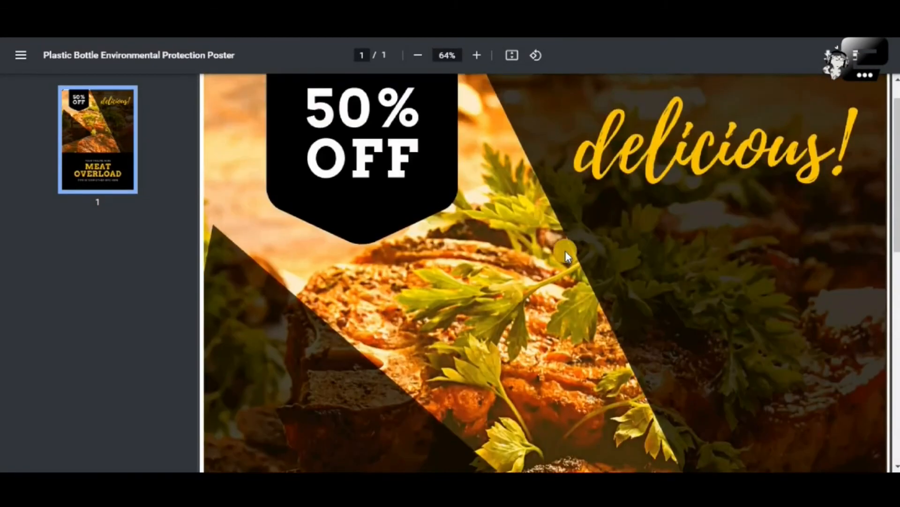
scroll(565, 255, down, 5)
scroll(565, 251, down, 5)
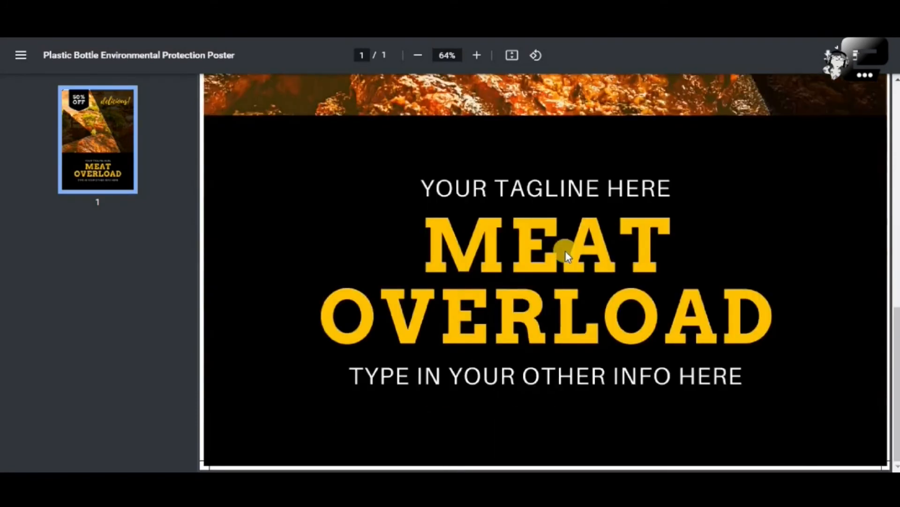
scroll(565, 250, up, 10)
scroll(565, 250, down, 6)
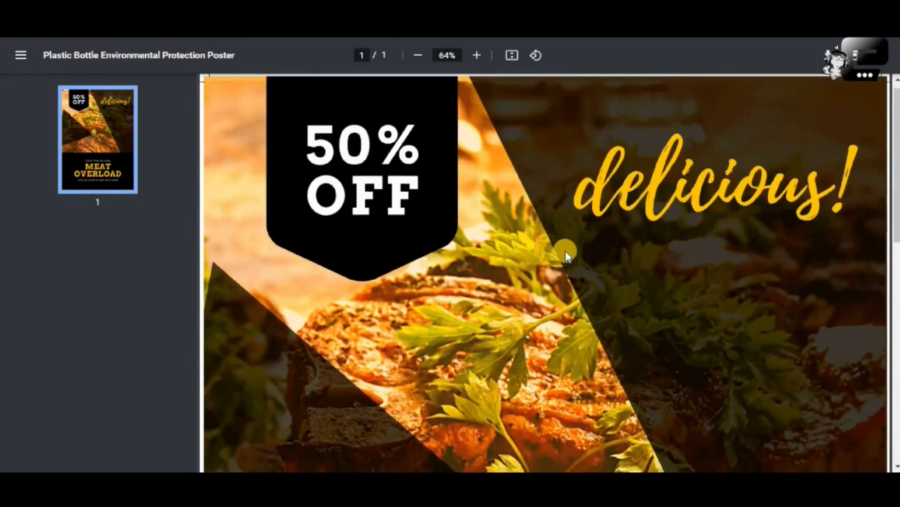
scroll(565, 250, up, 4)
scroll(565, 251, up, 5)
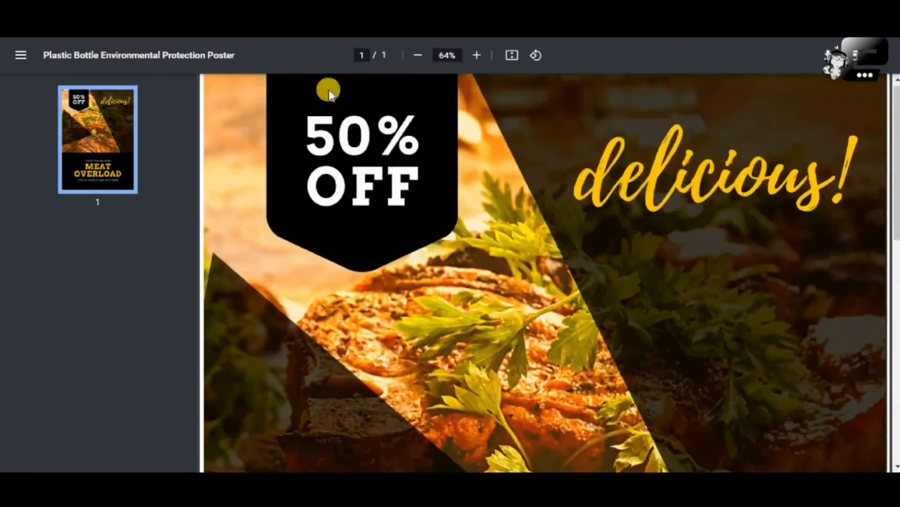